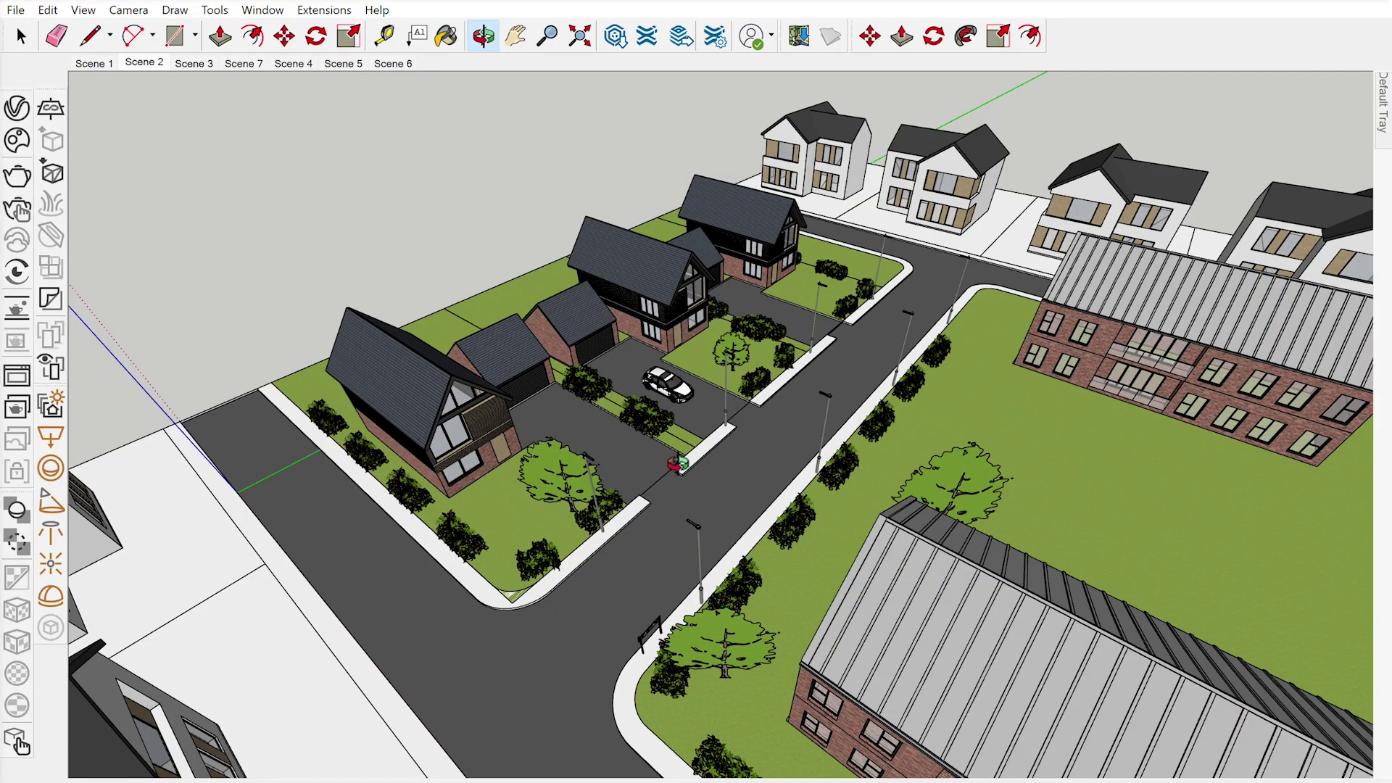
Orbit around the housing model, then go to the street-level Scene 4 view
left_click_drag(864, 417, 898, 392)
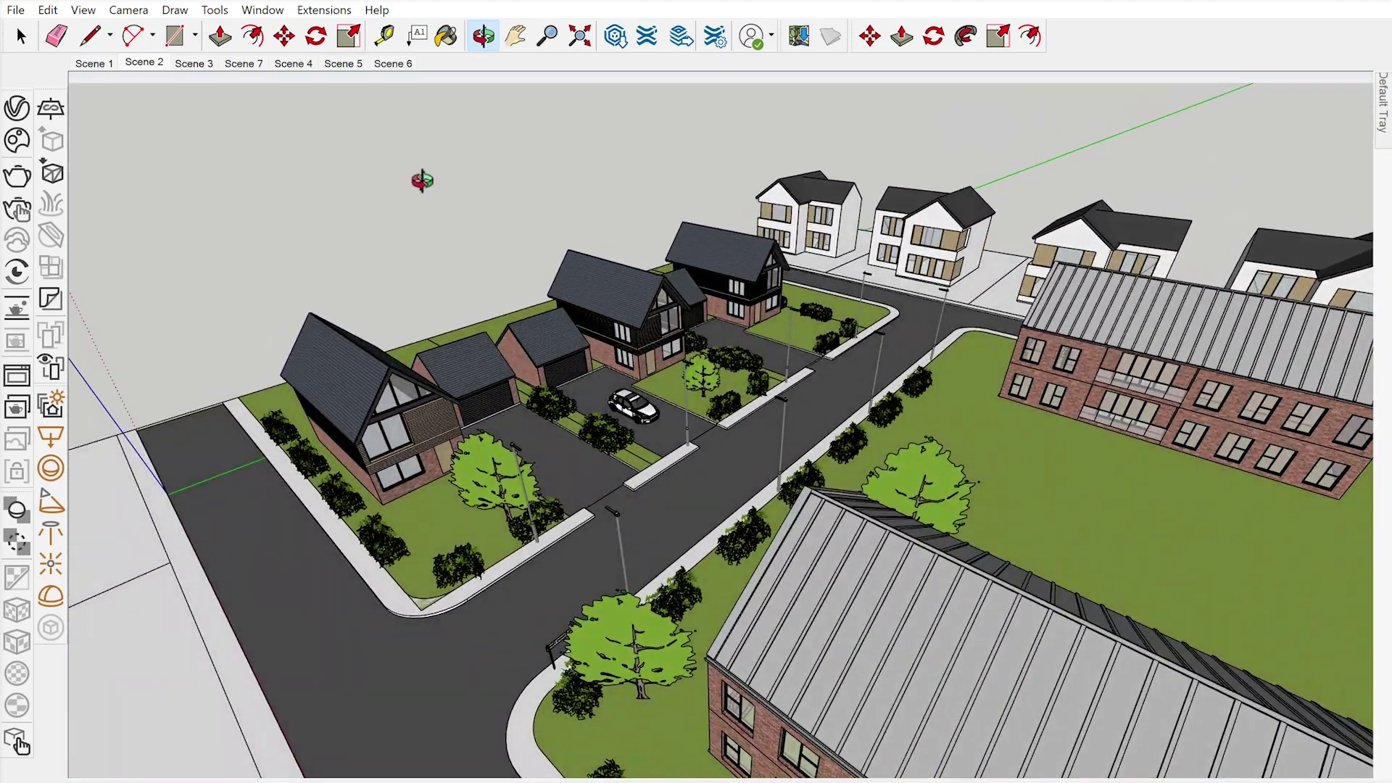
left_click(294, 62)
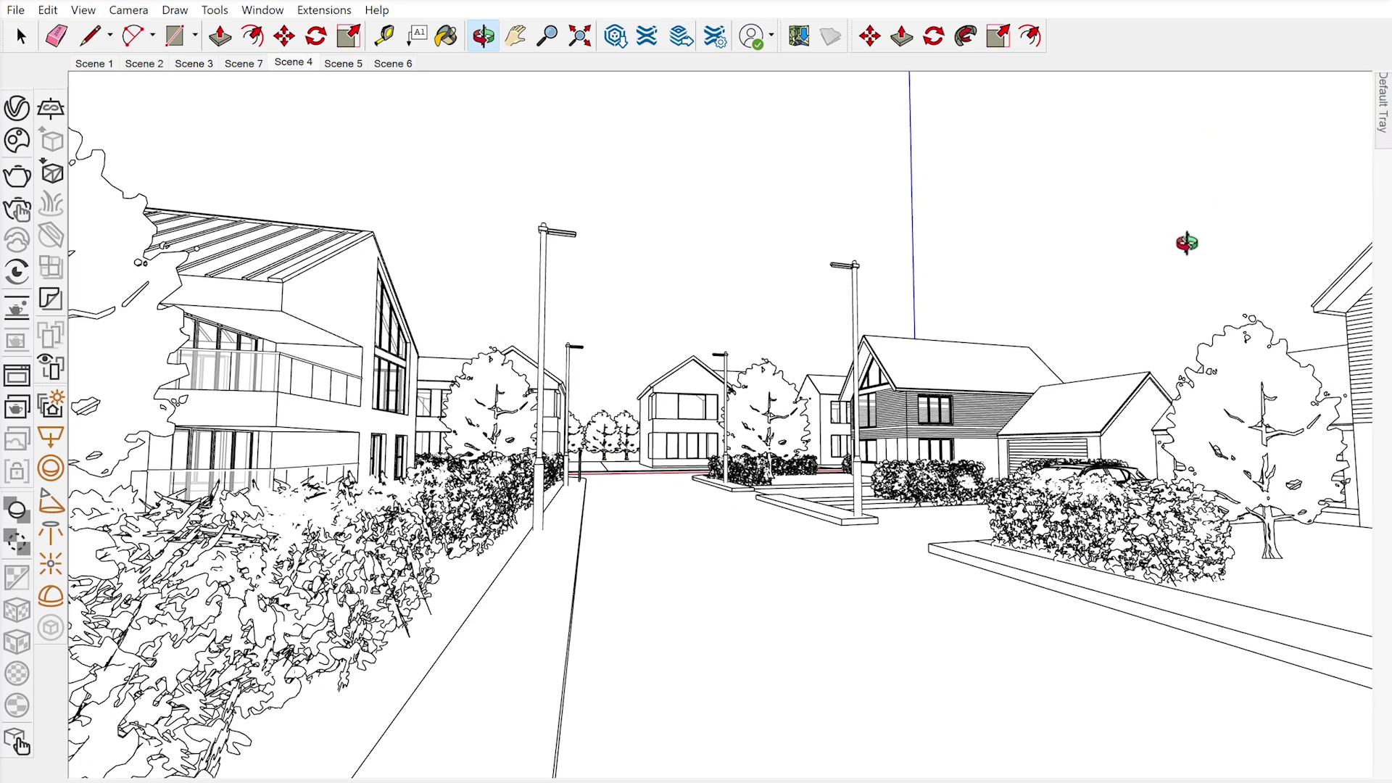
Apply the Tech Pen style from the Sketchy Edges collection to Scene 4
mouse_move(1383, 134)
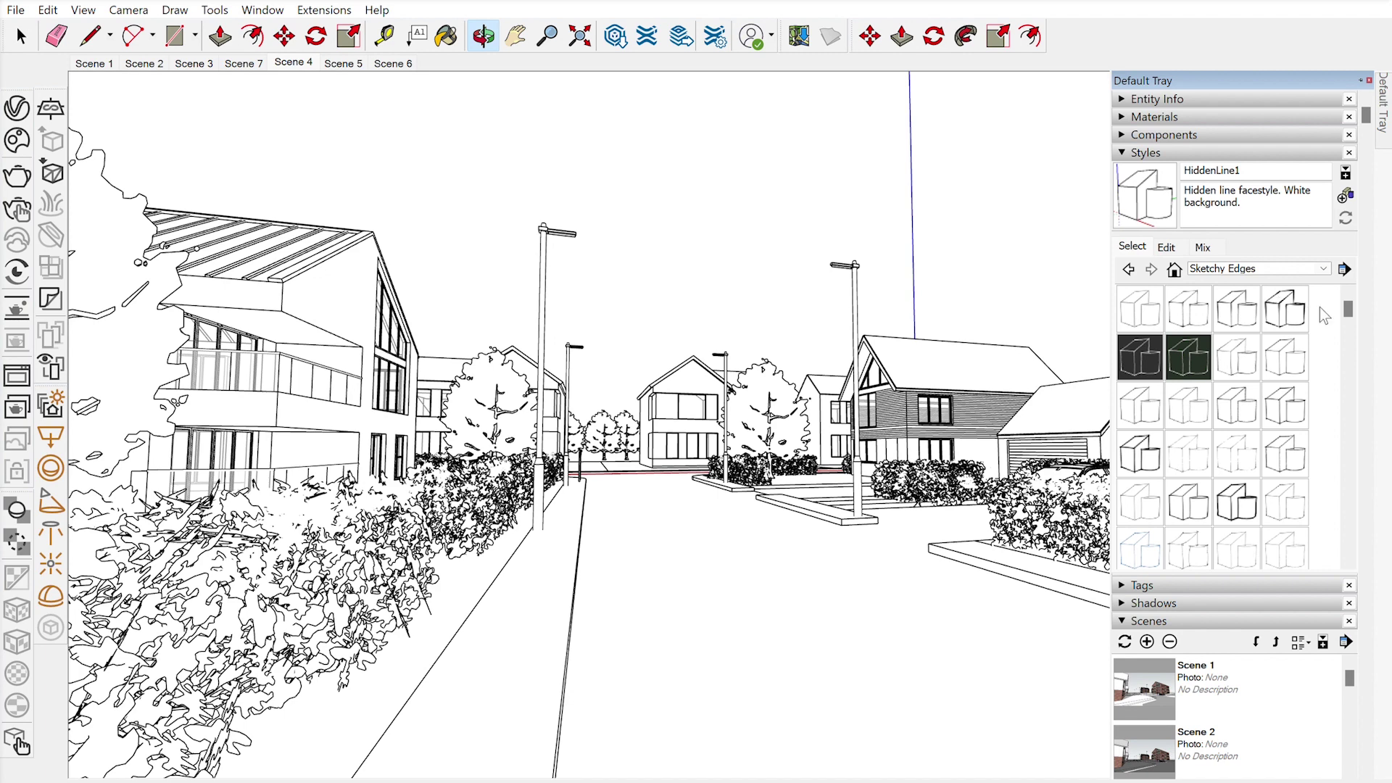
left_click_drag(1347, 308, 1354, 499)
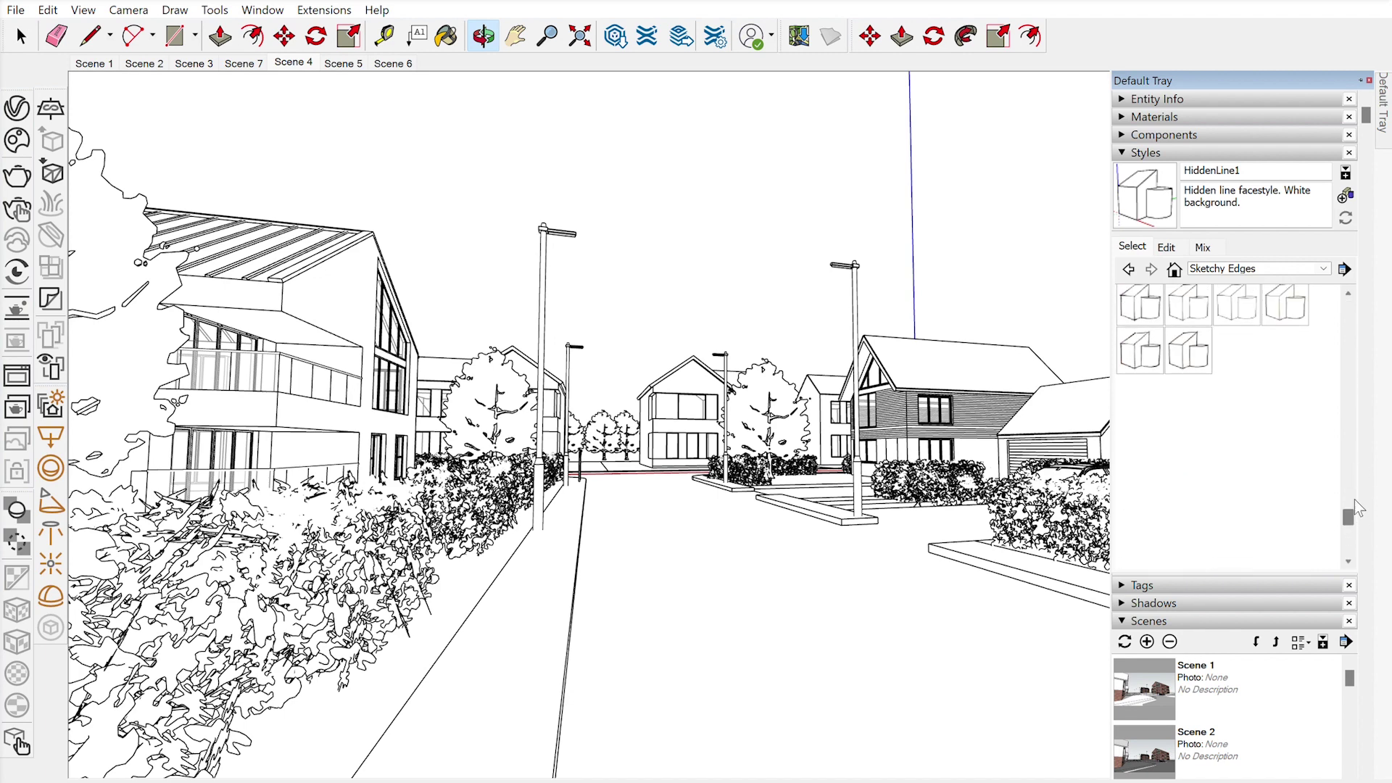
scroll(1293, 402, "up", 2)
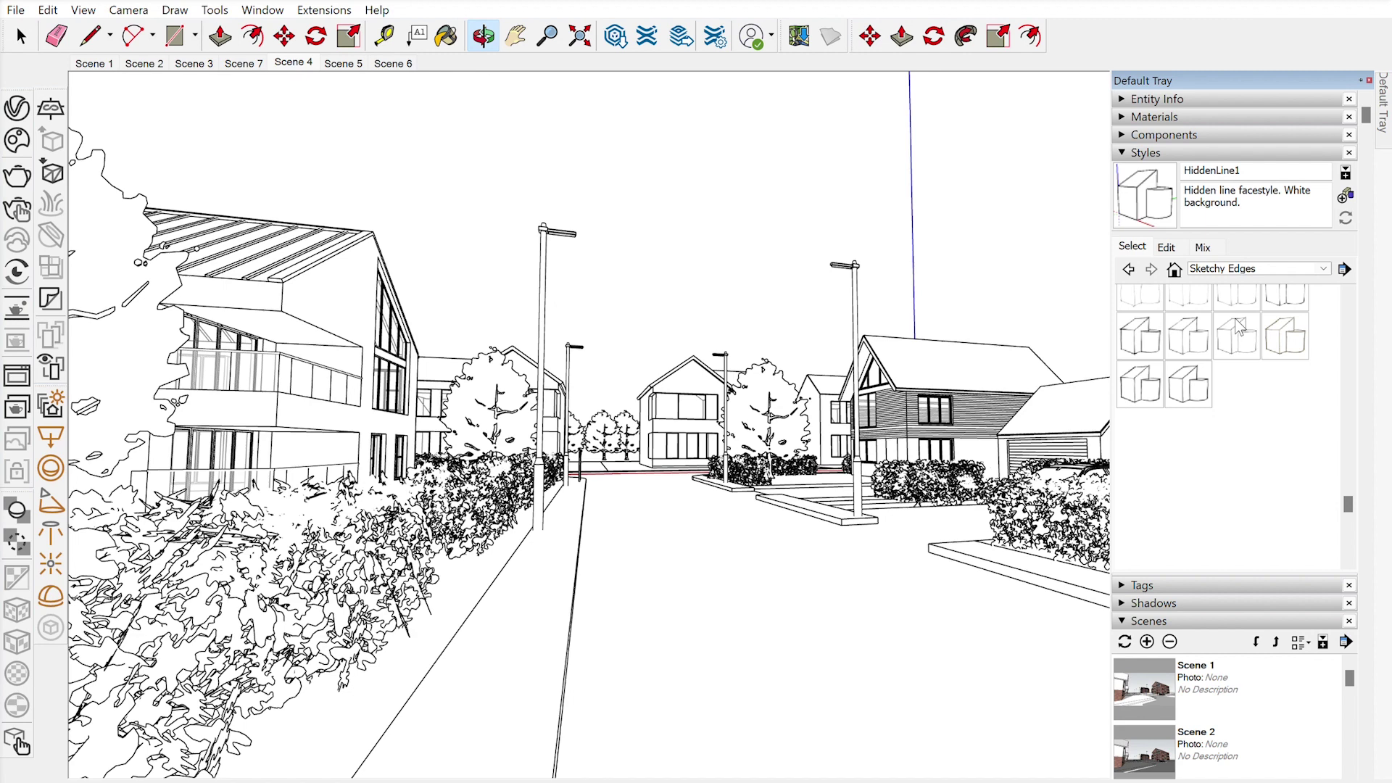
left_click(1239, 329)
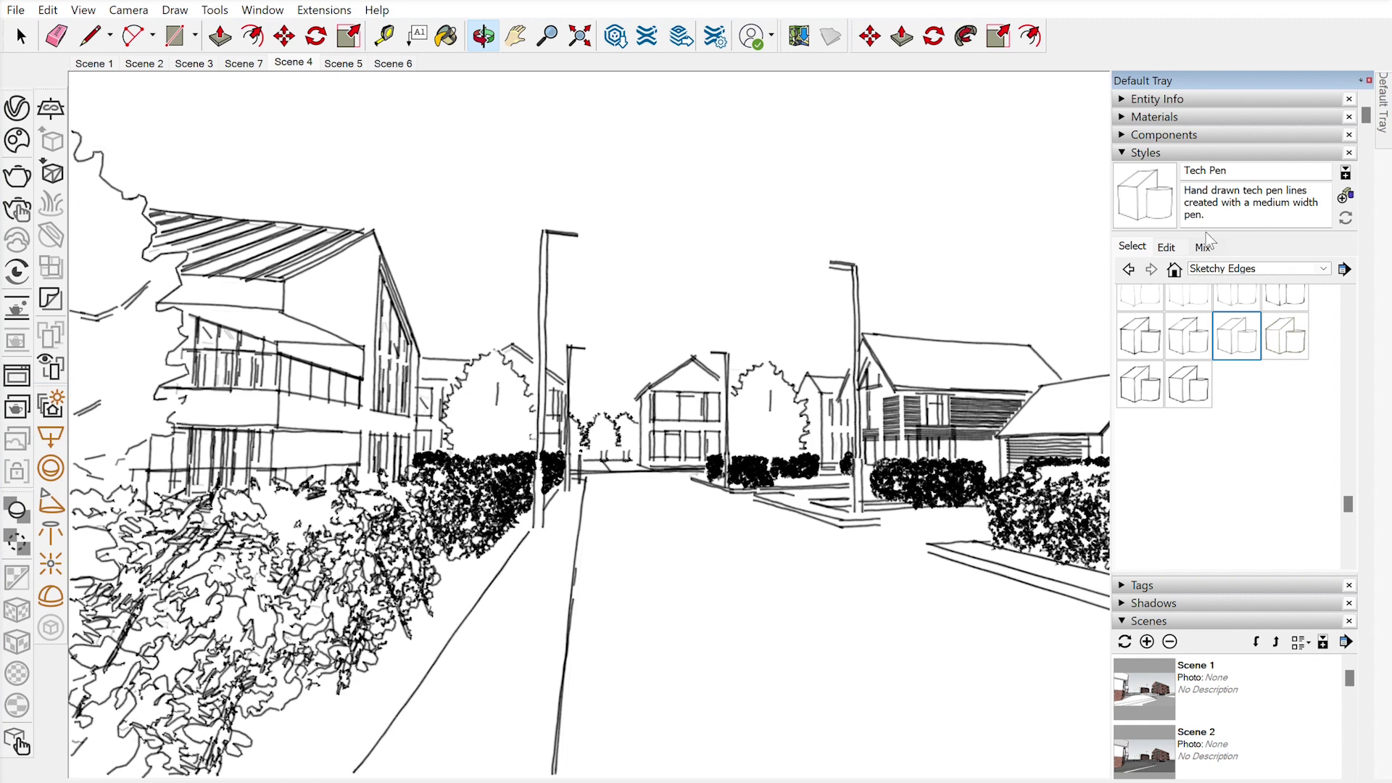
Untick Extension and Halo in the Tech Pen style's edge settings
left_click(1166, 246)
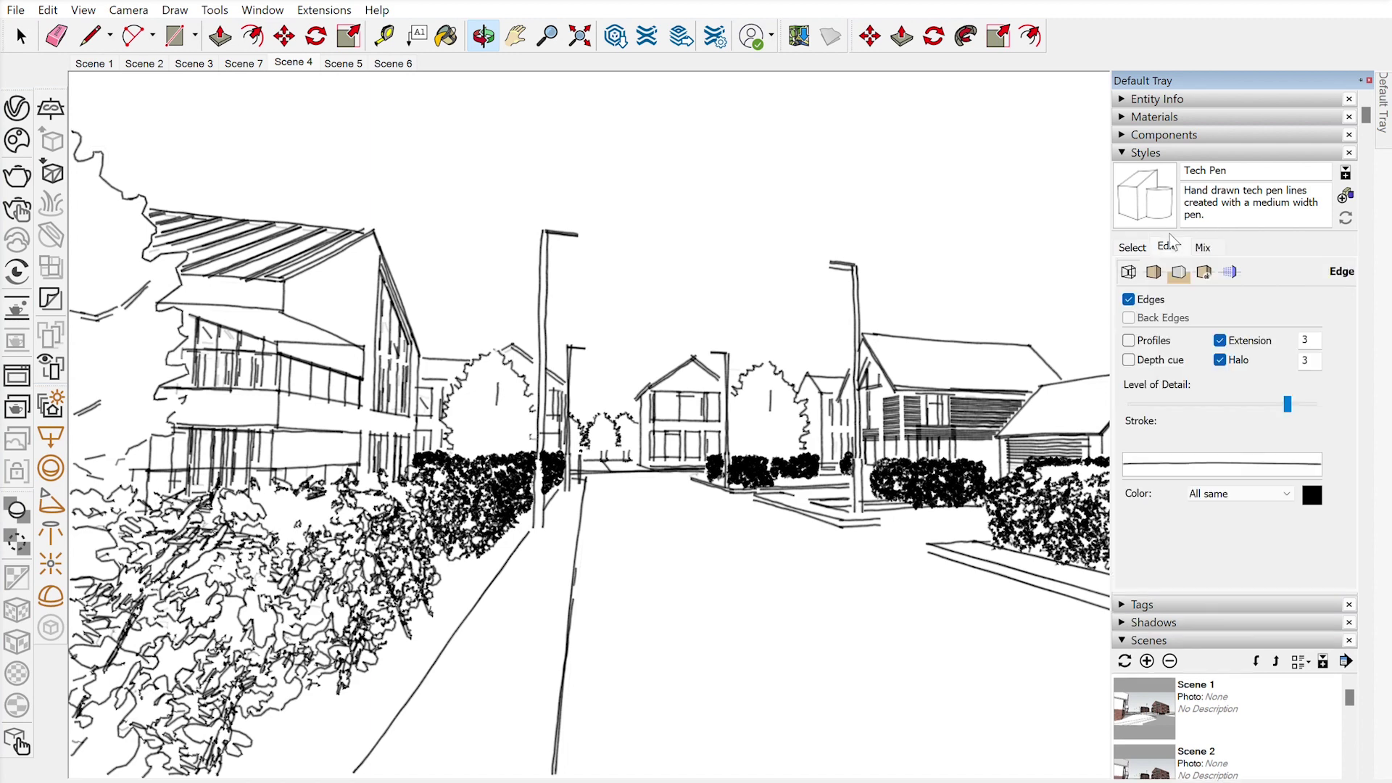
left_click(1220, 339)
left_click(1220, 340)
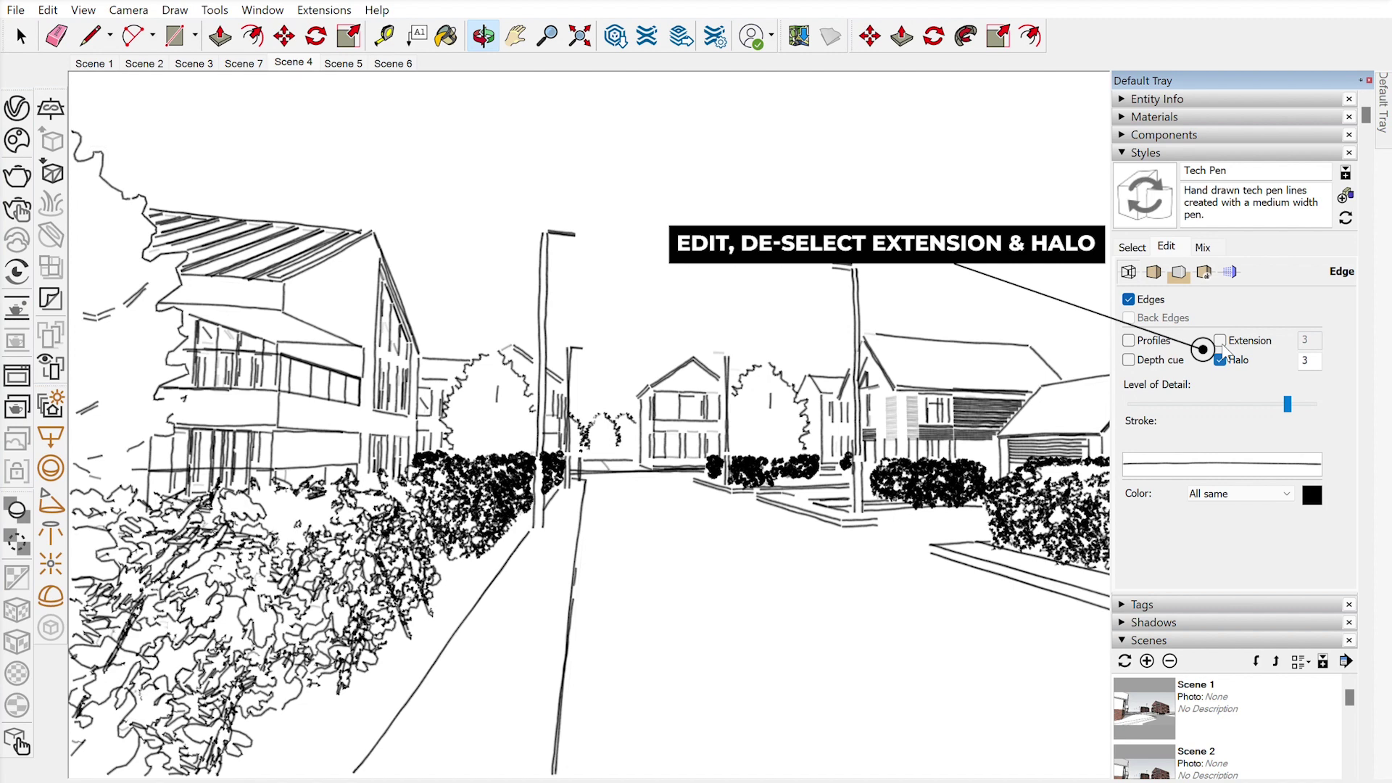
left_click(1224, 357)
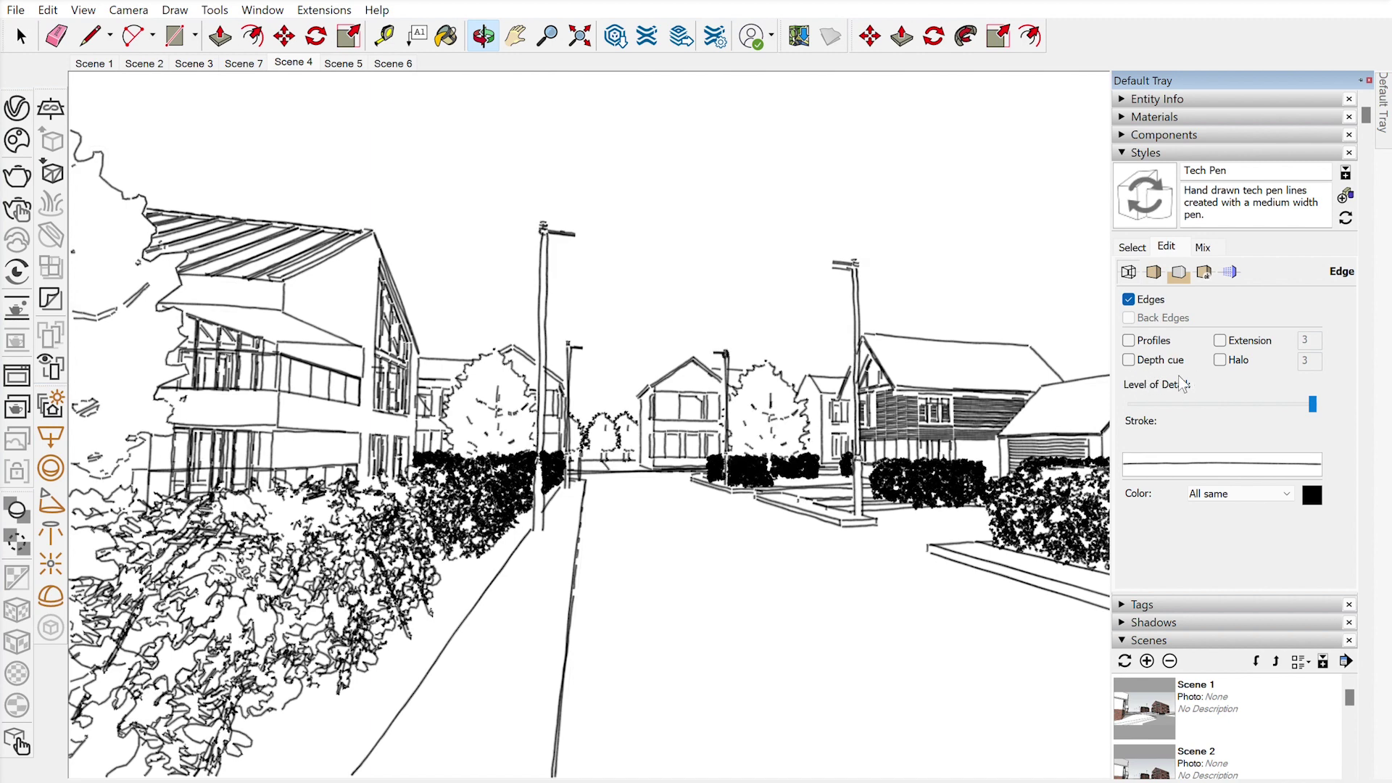
left_click(1122, 152)
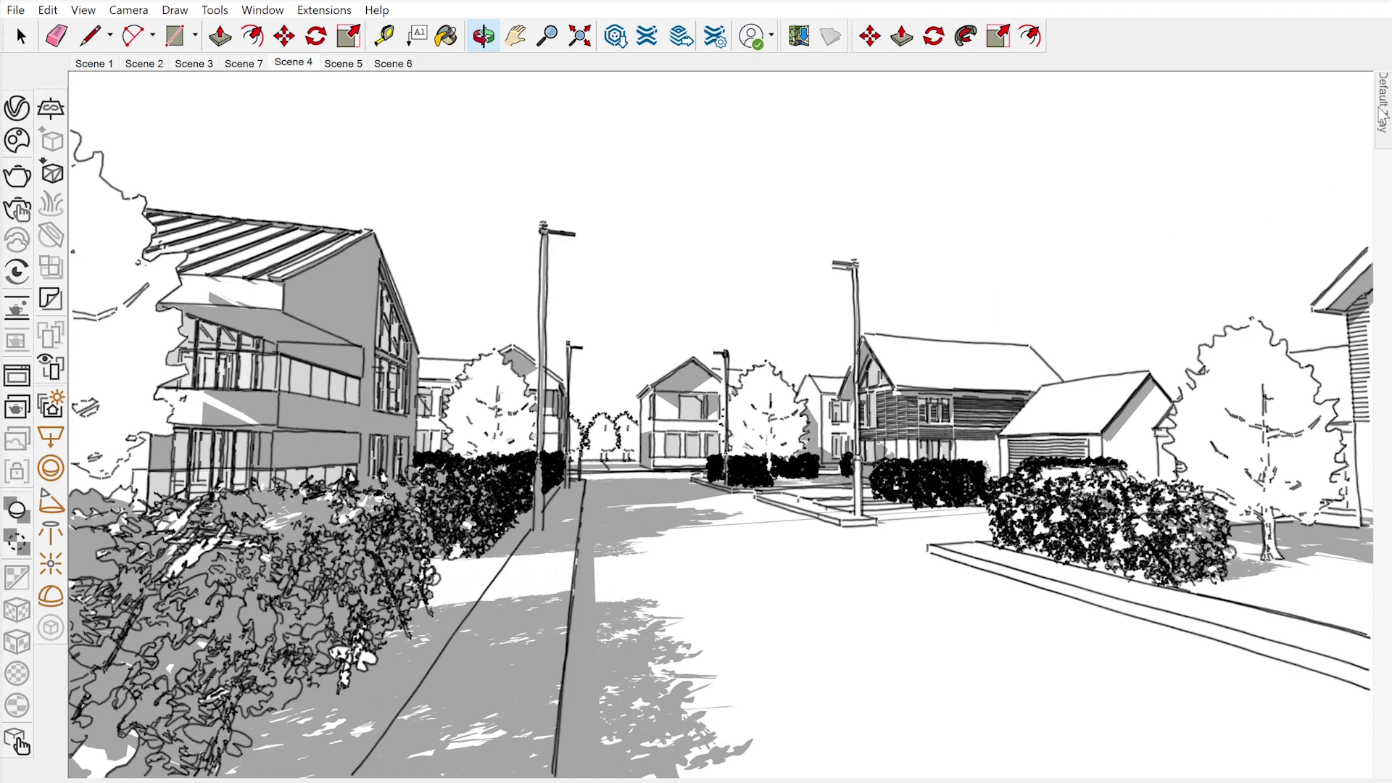
Restore Scene 4 from the Scenes panel and collapse the scene list
mouse_move(1384, 91)
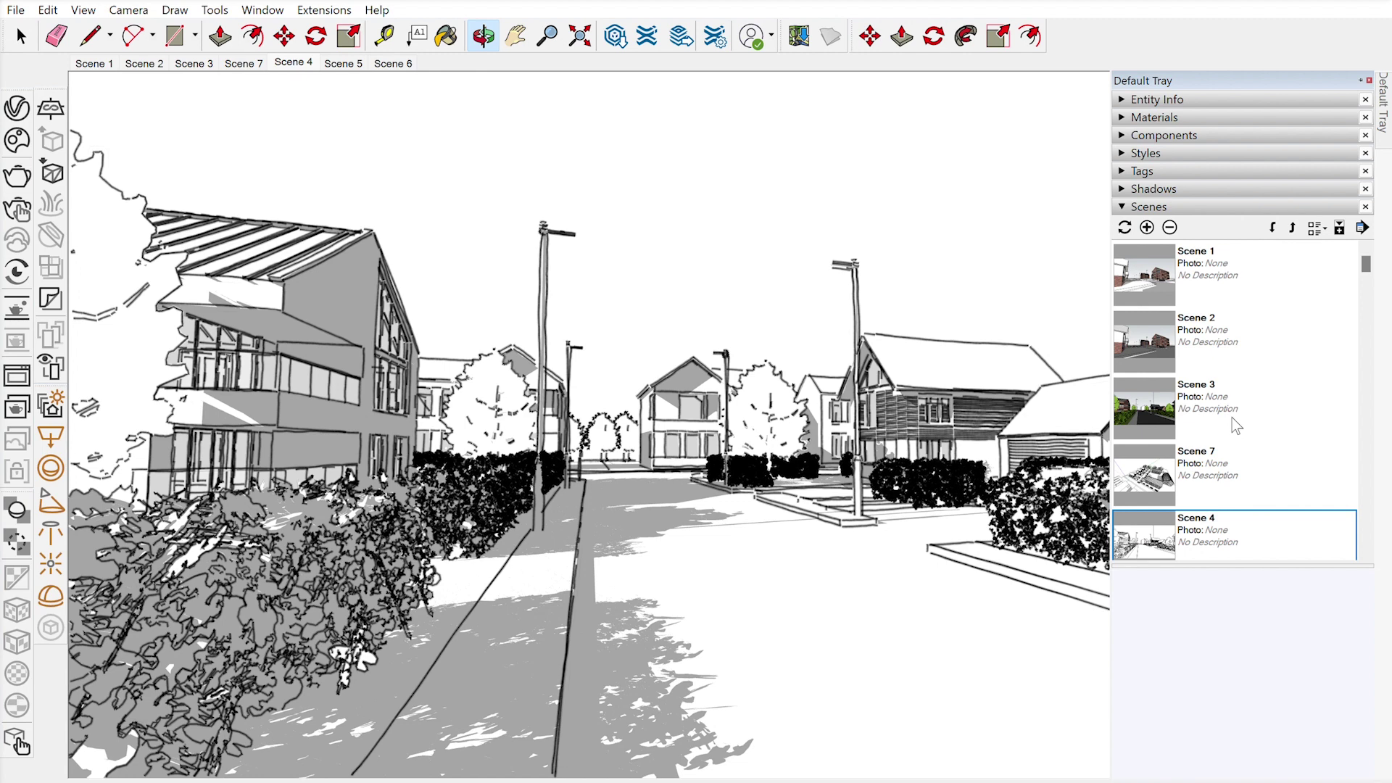
left_click(1124, 192)
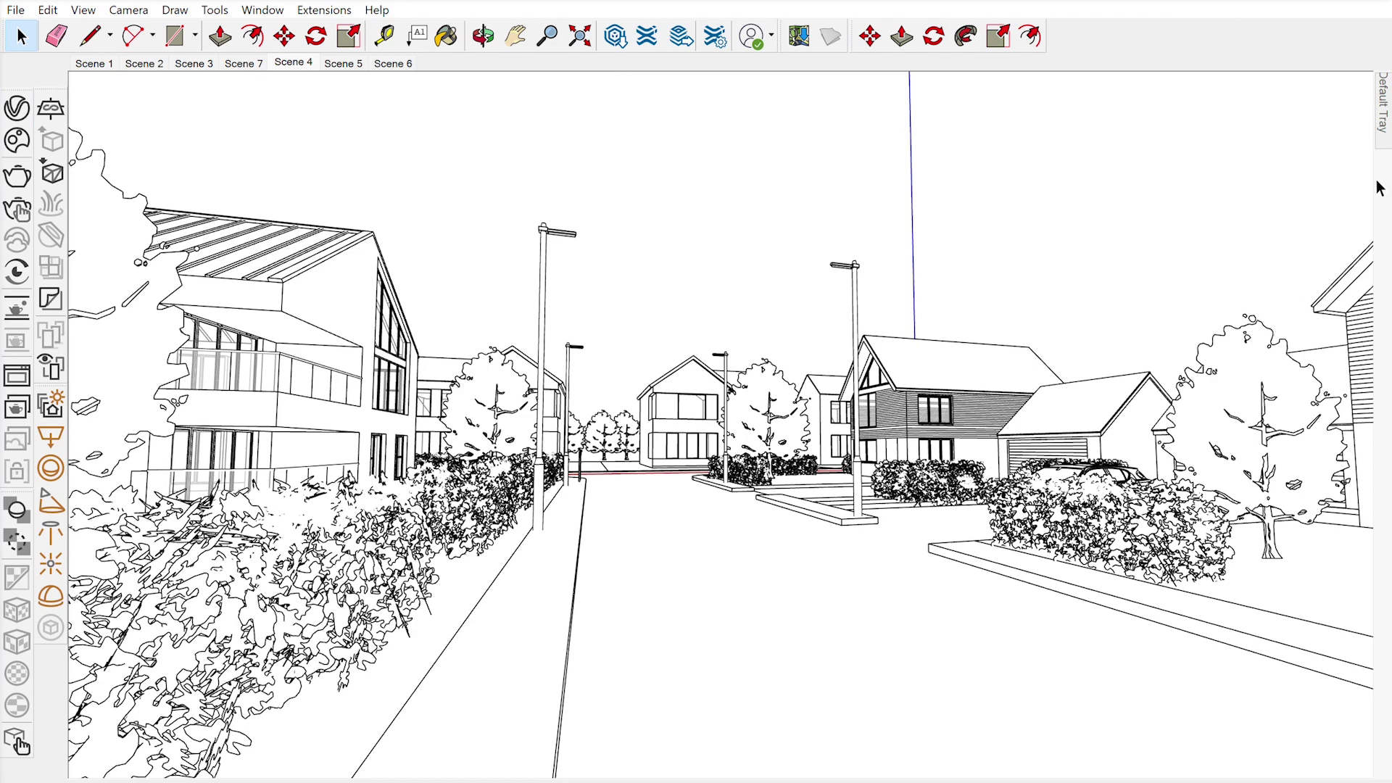
Apply the Default Styles Shaded style with all edge lines turned off
mouse_move(1386, 117)
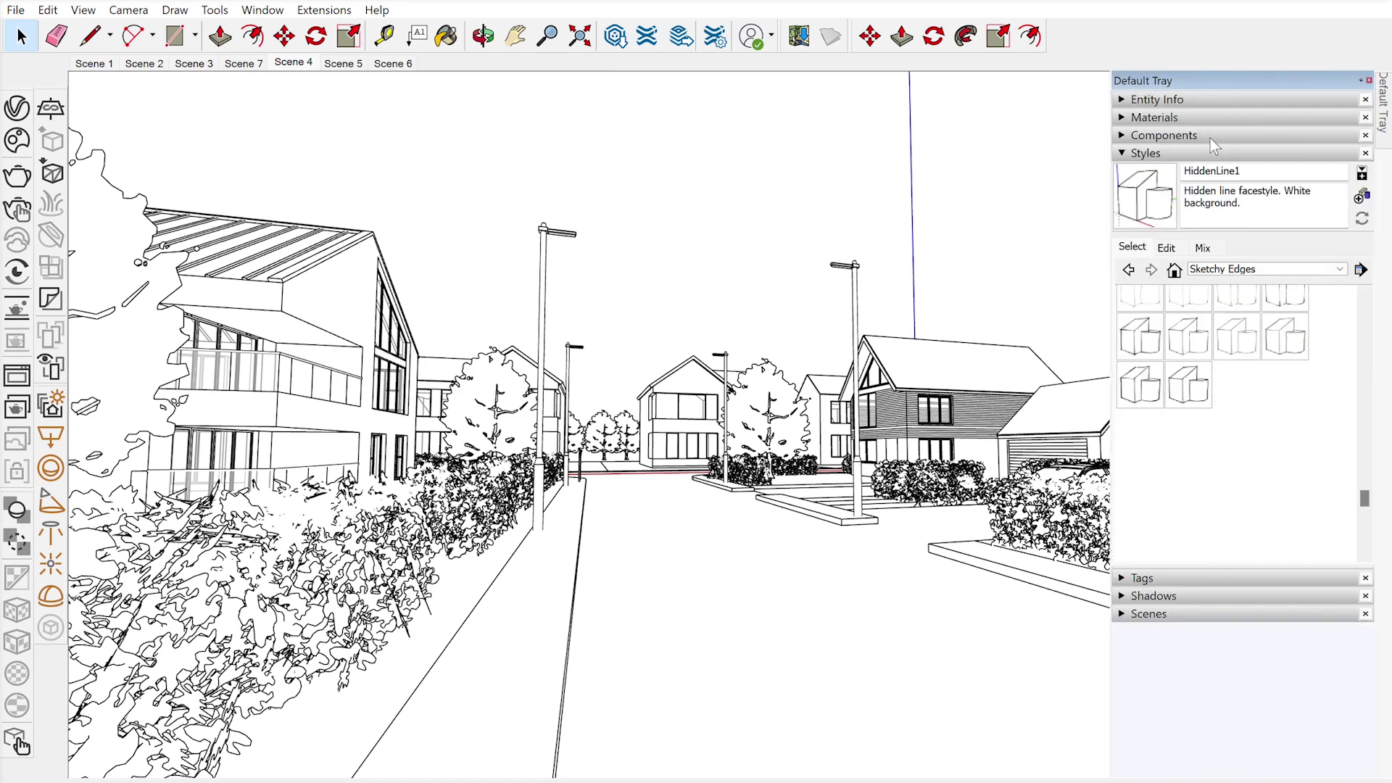
left_click(1228, 265)
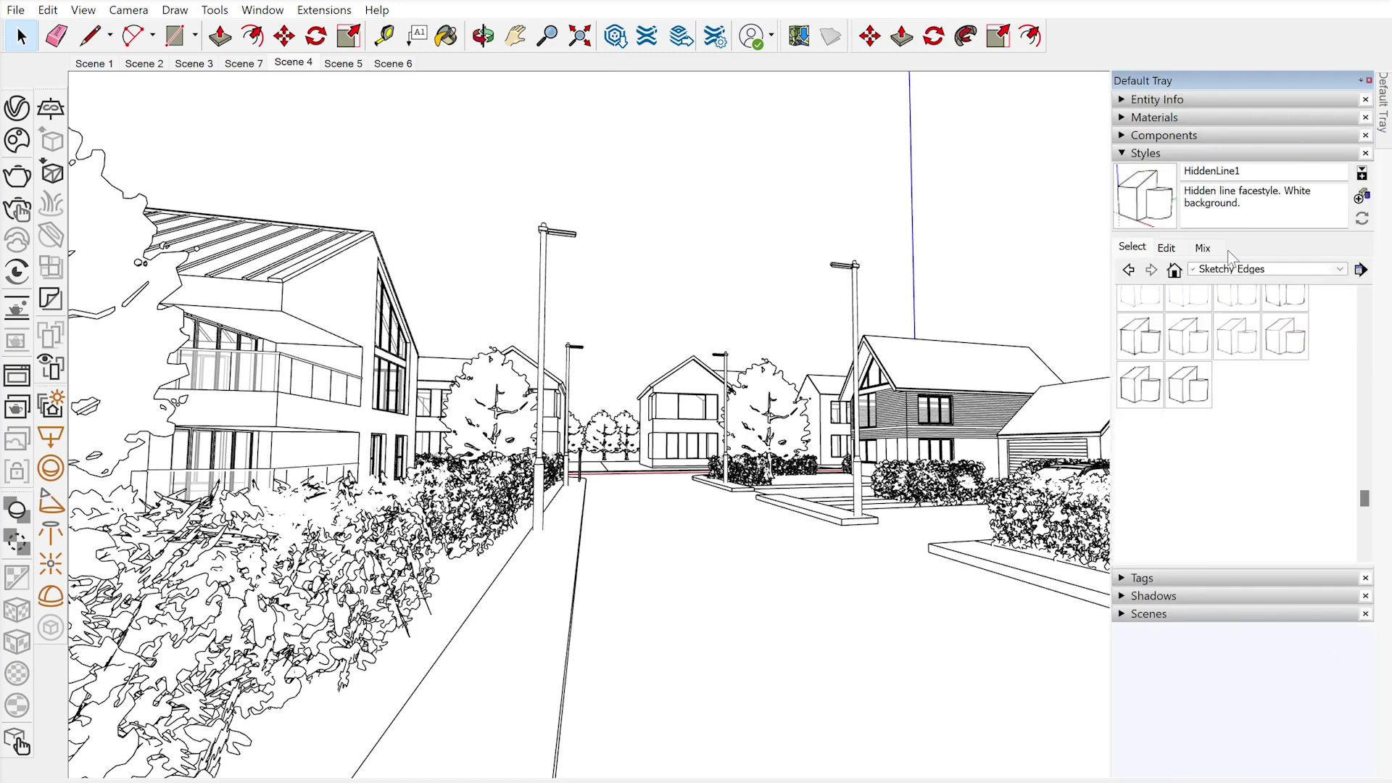
left_click(1216, 303)
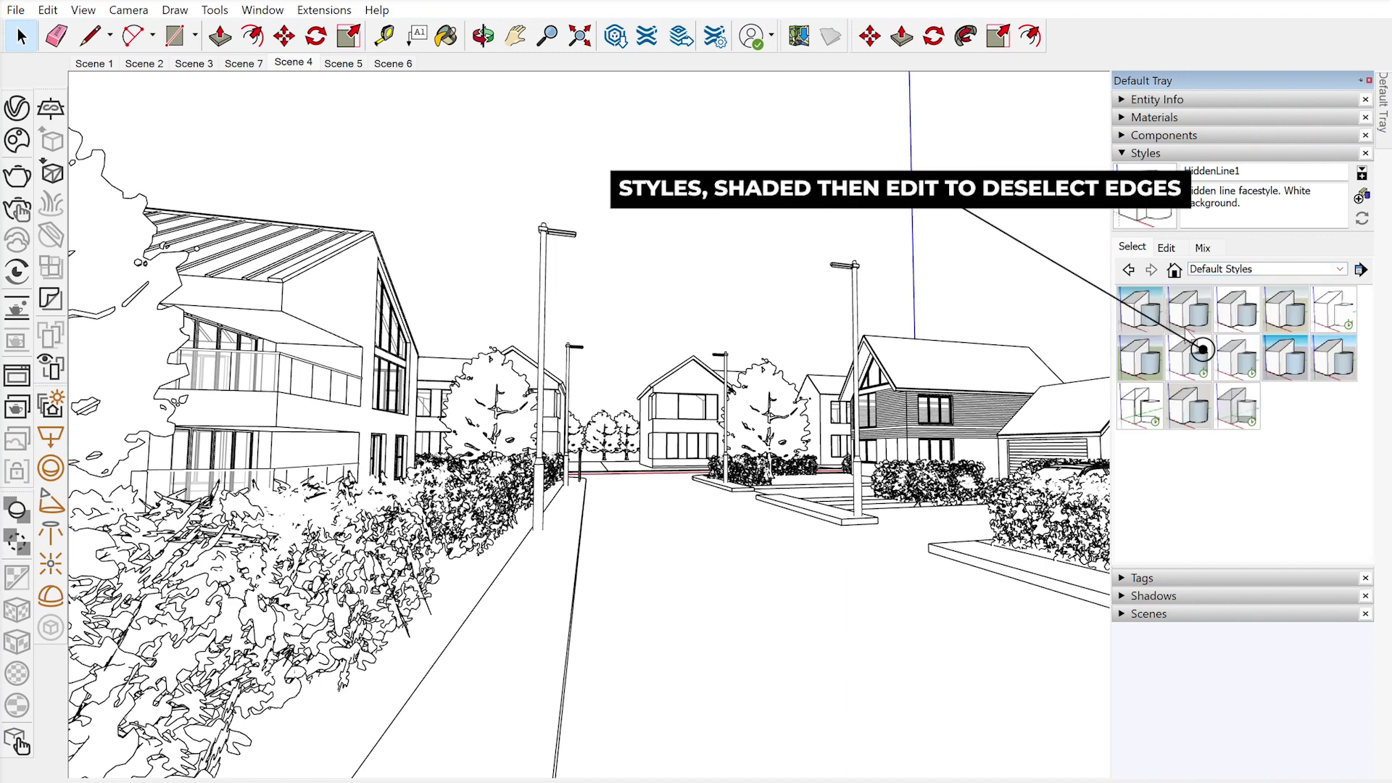
left_click(1189, 356)
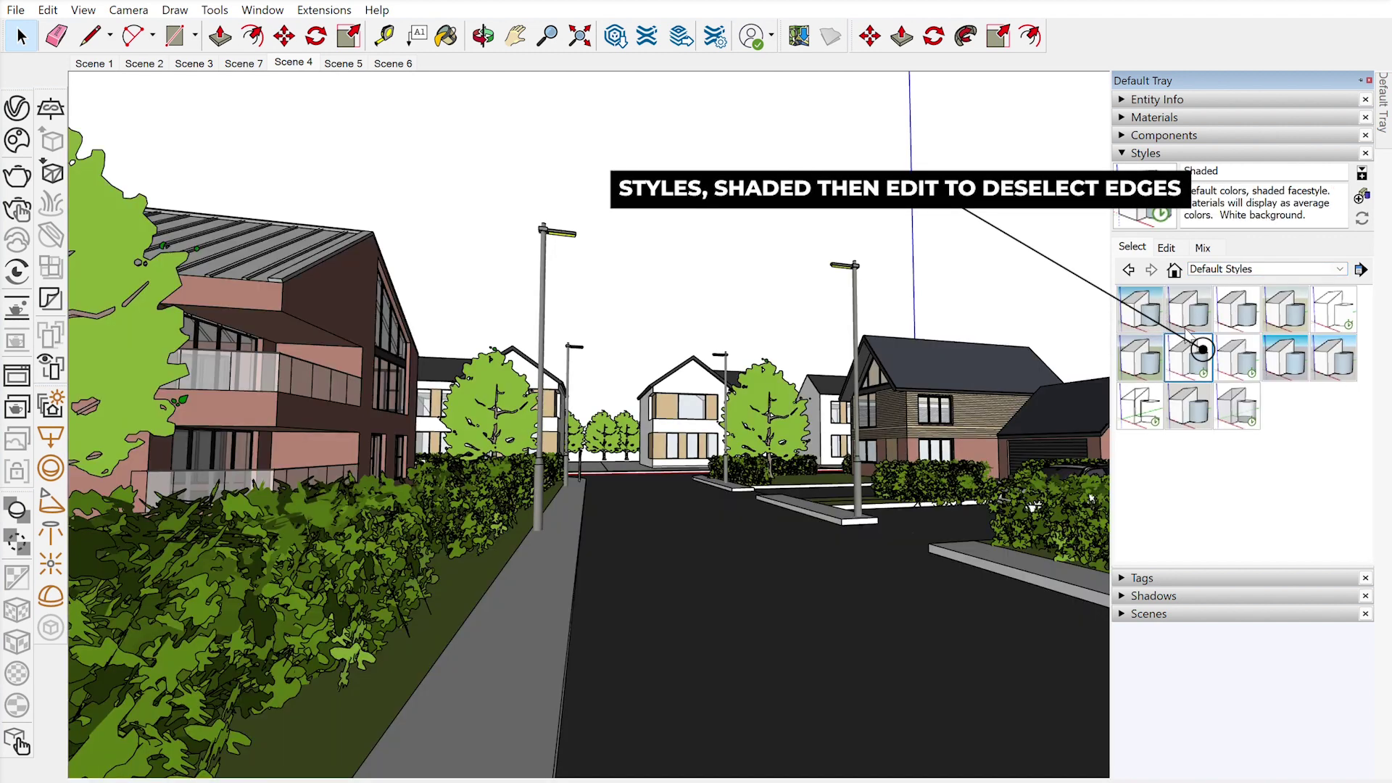
left_click(1166, 246)
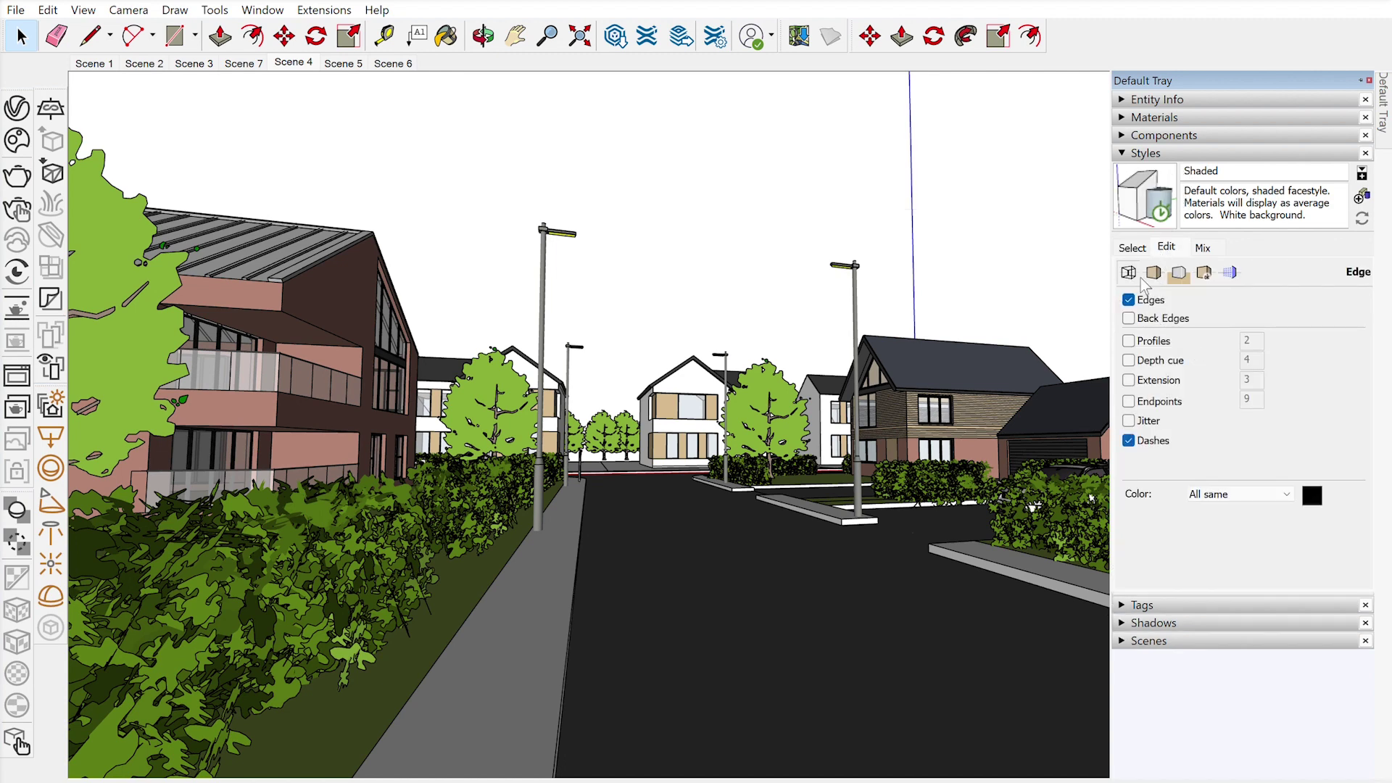
left_click(1129, 298)
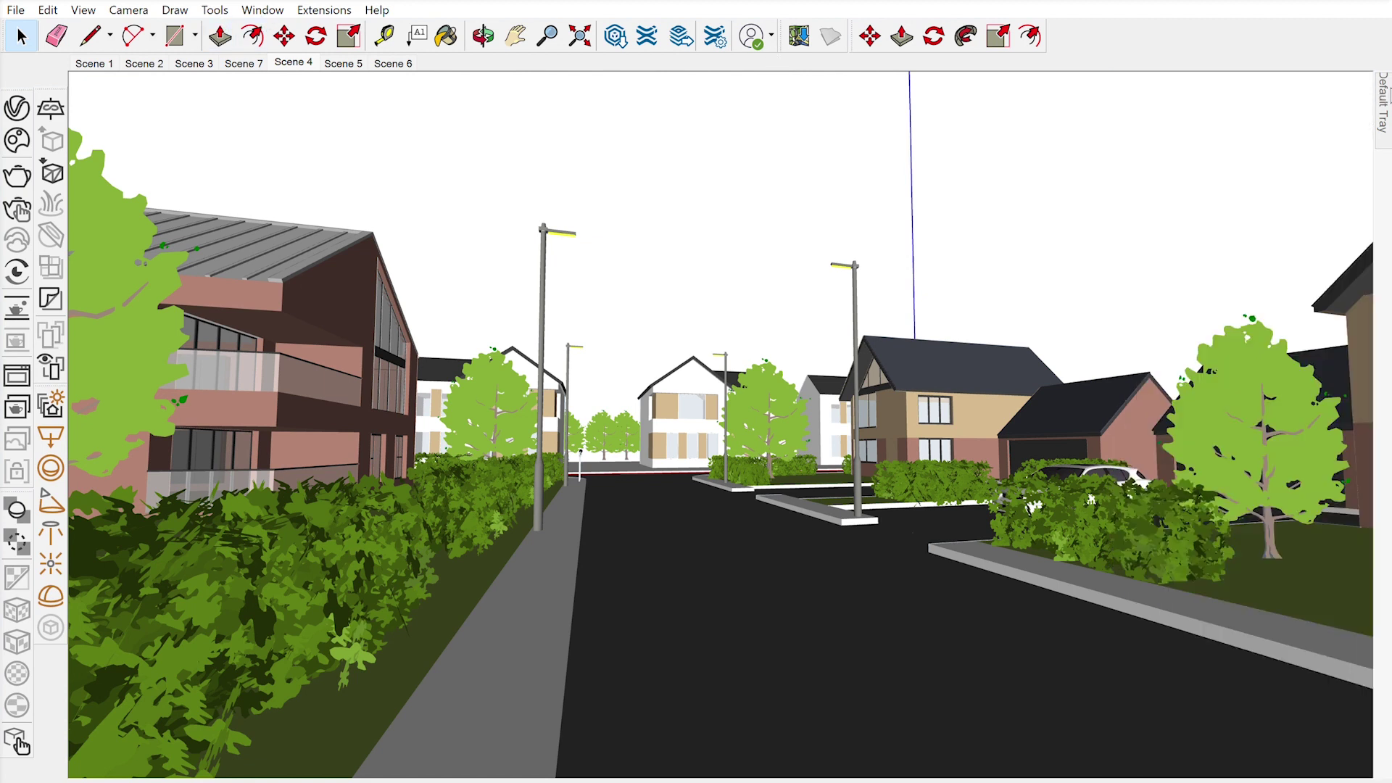
Collapse the style settings and bring up Shadows for faces and ground
mouse_move(1384, 96)
left_click(1145, 152)
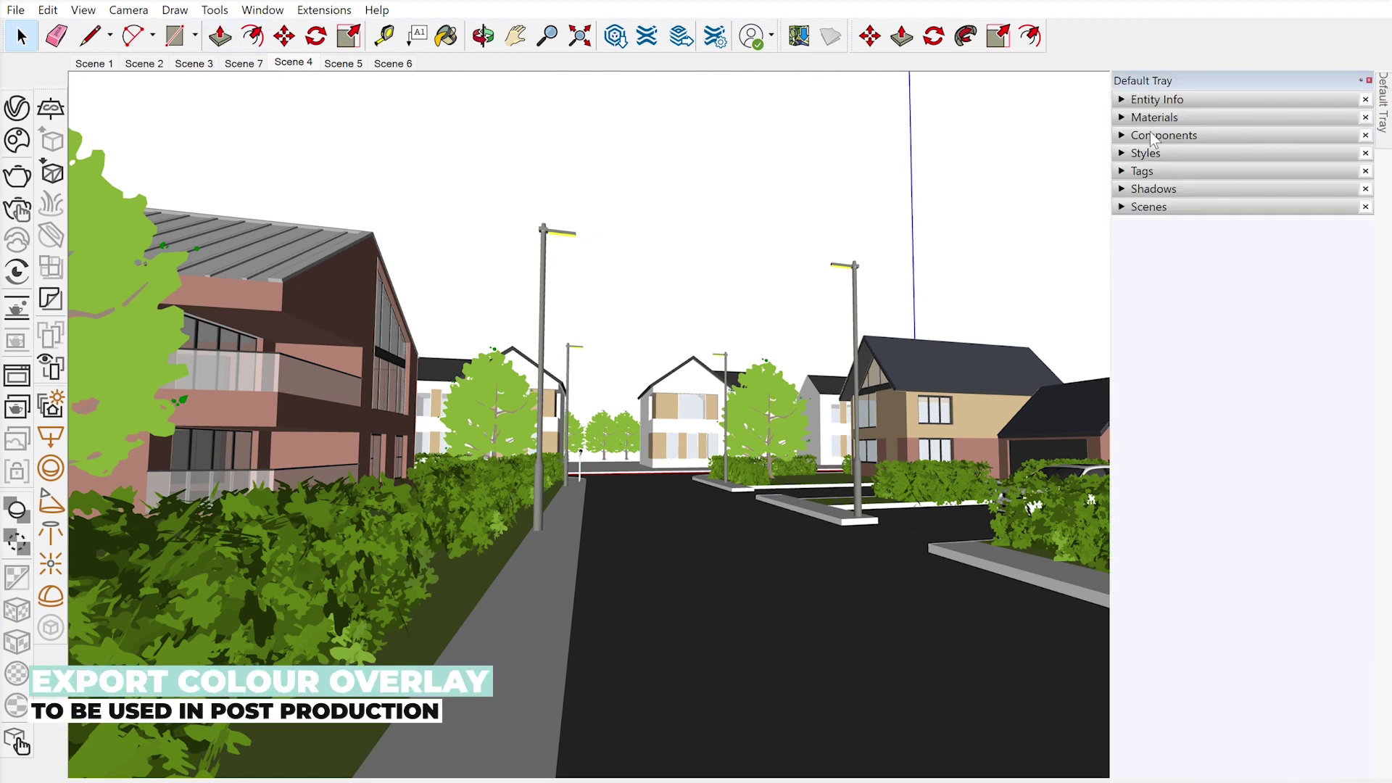
left_click(1135, 183)
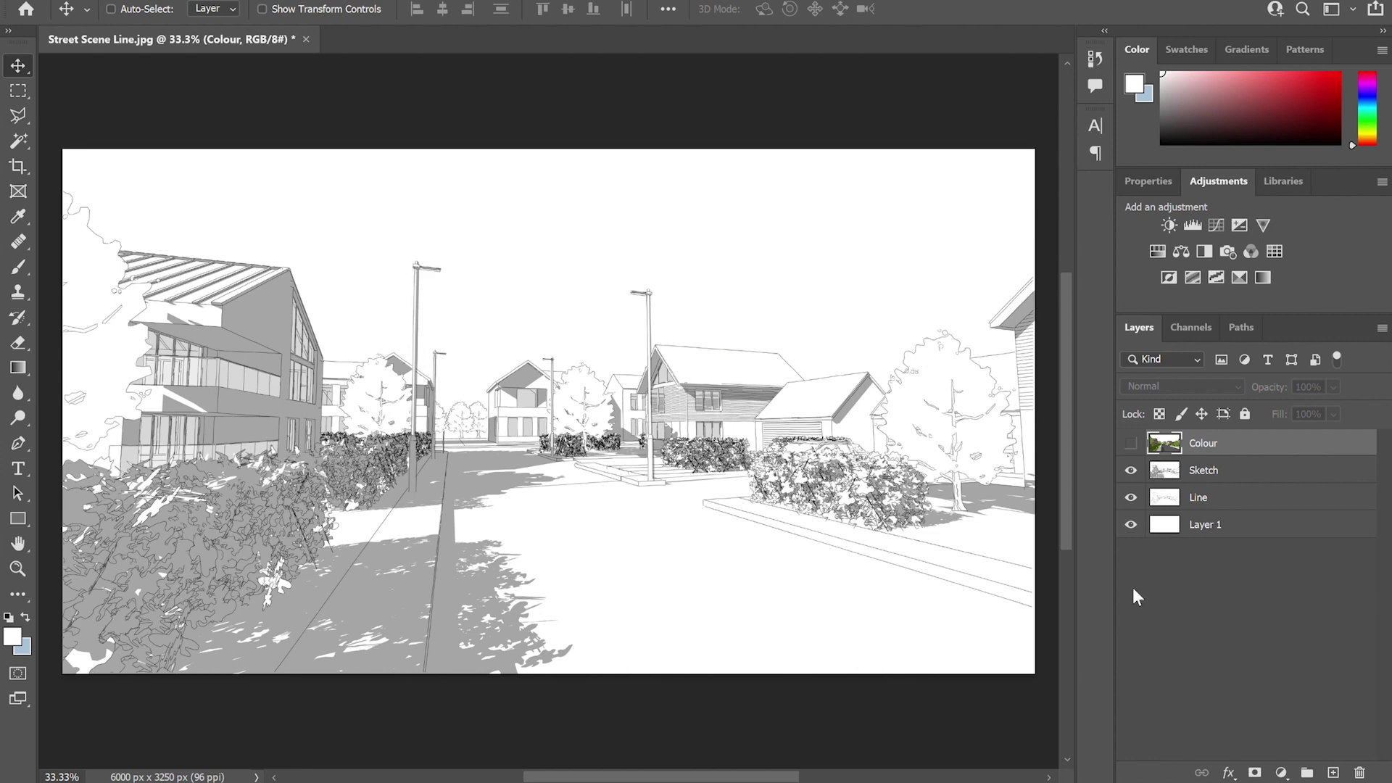
Hide and reshow the Sketch layer, then make the Colour layer visible
left_click(1130, 470)
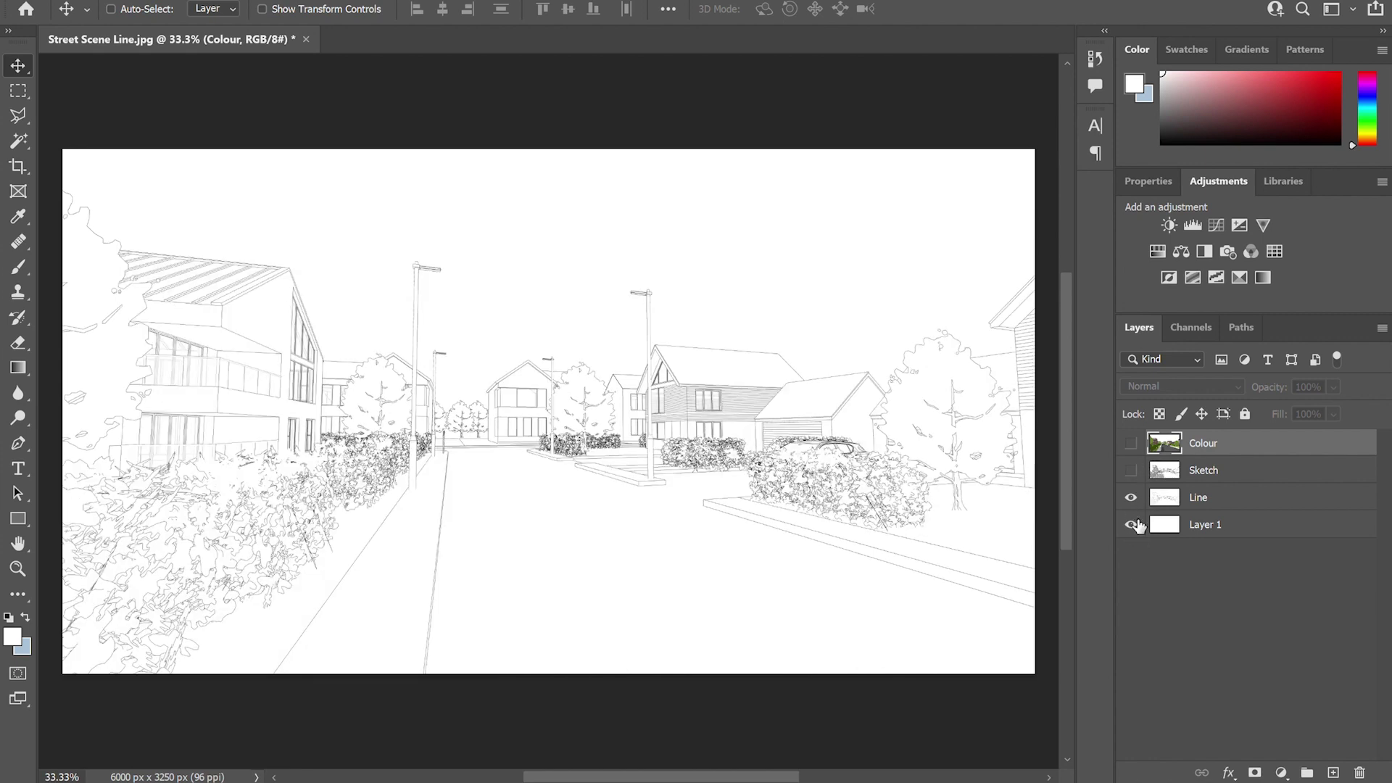
left_click(1132, 471)
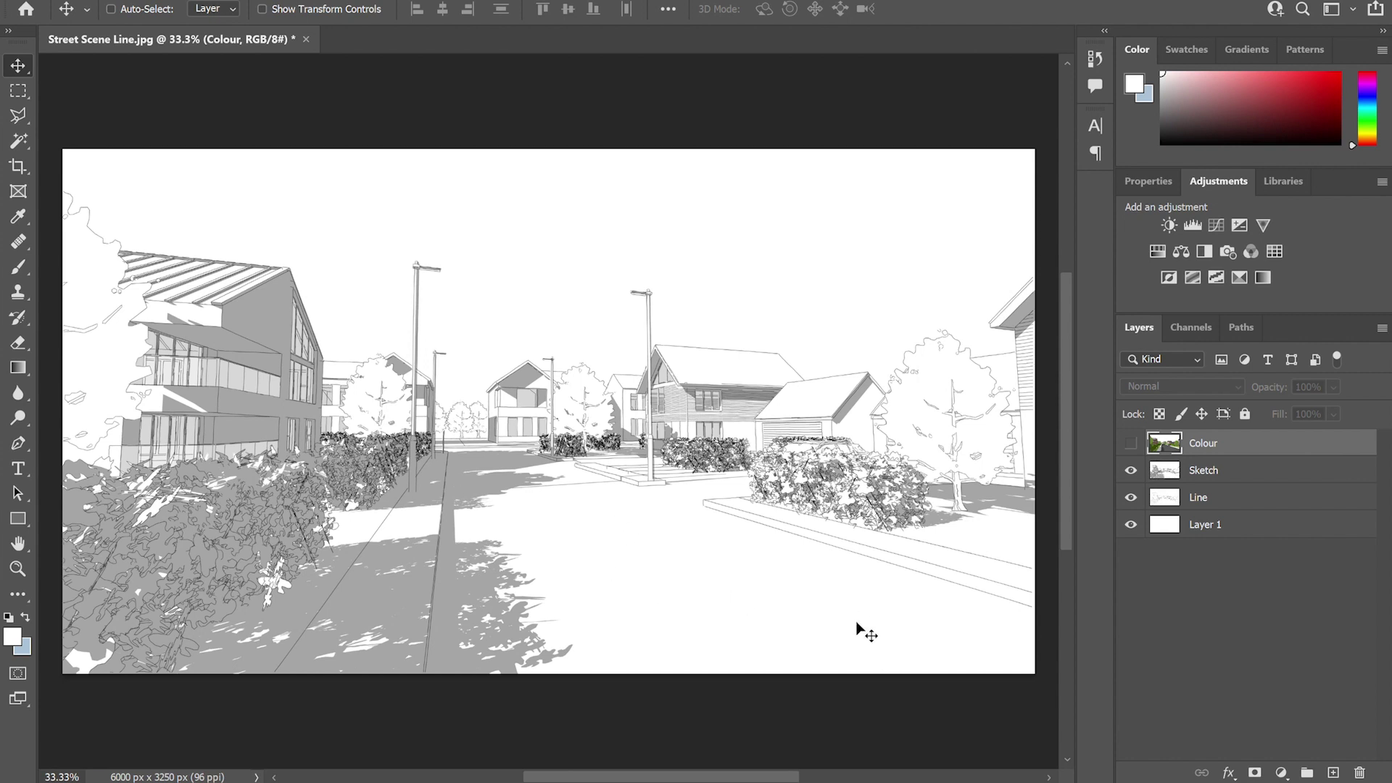
left_click(1130, 443)
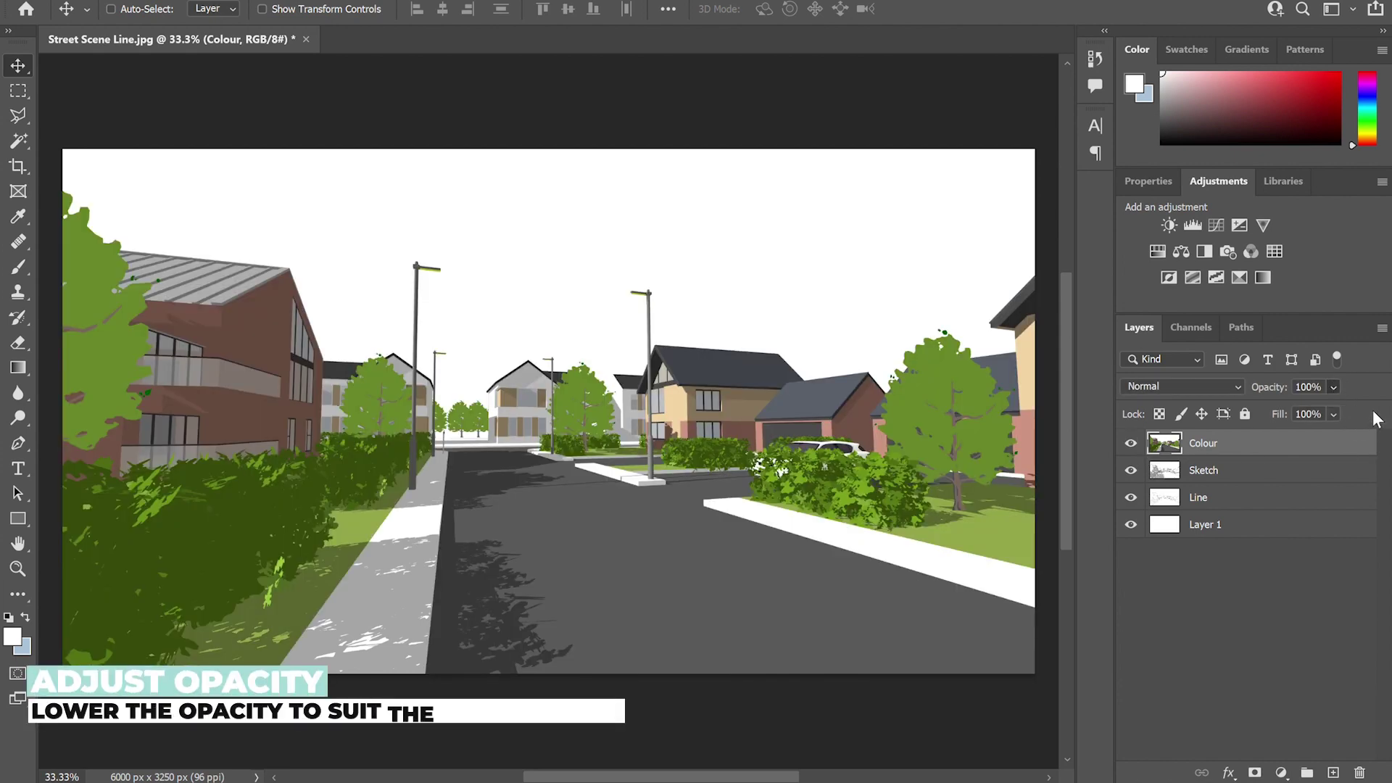
Lower the Colour layer's opacity to 30%, then select the Line layer
key("6")
key("1")
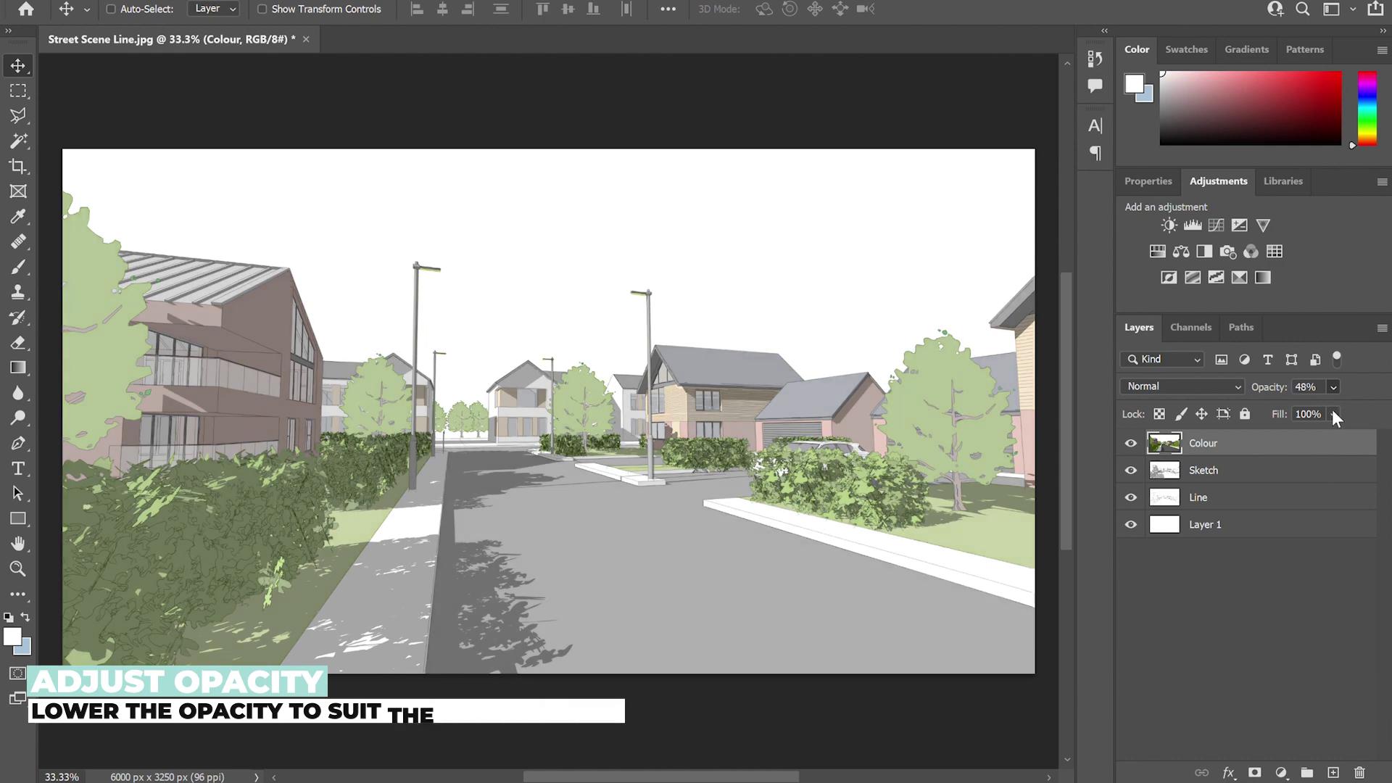
key("3")
key("8")
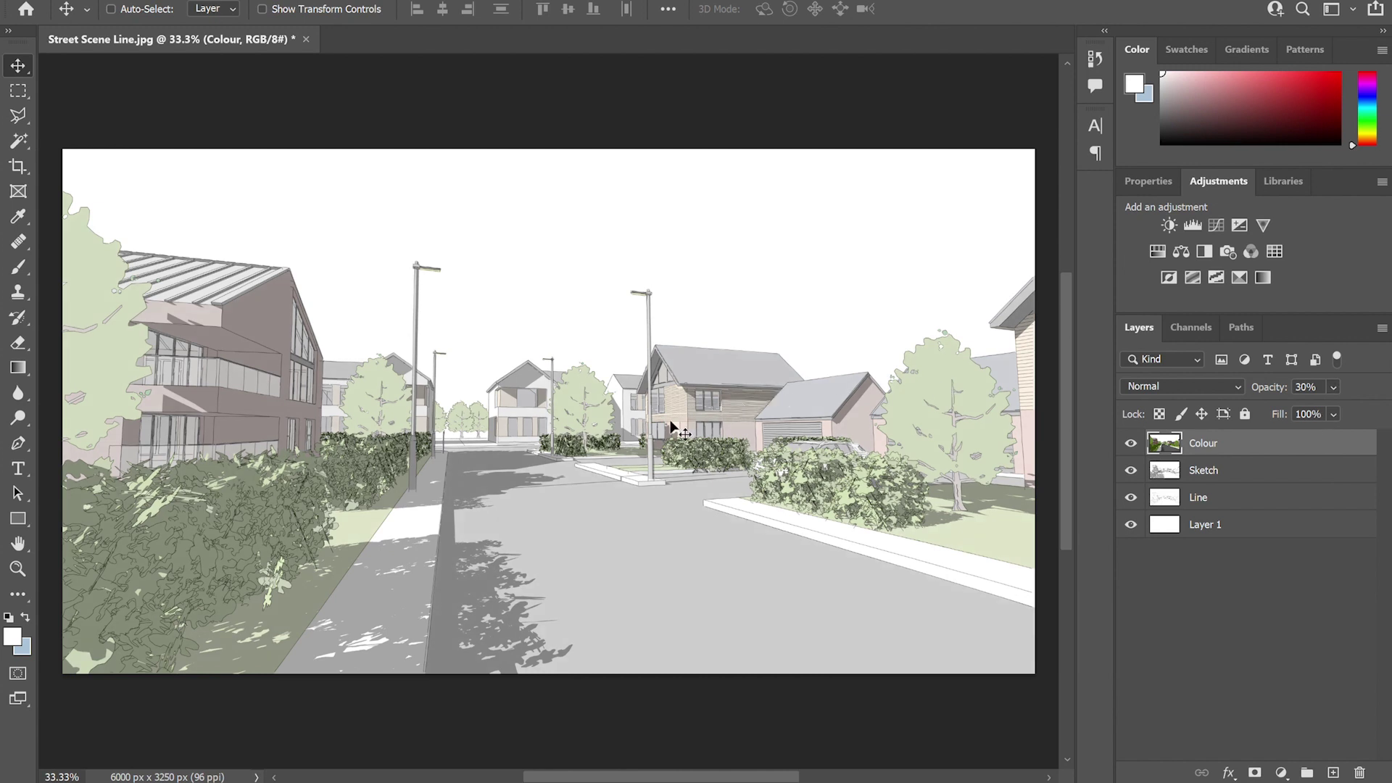
left_click(1266, 502)
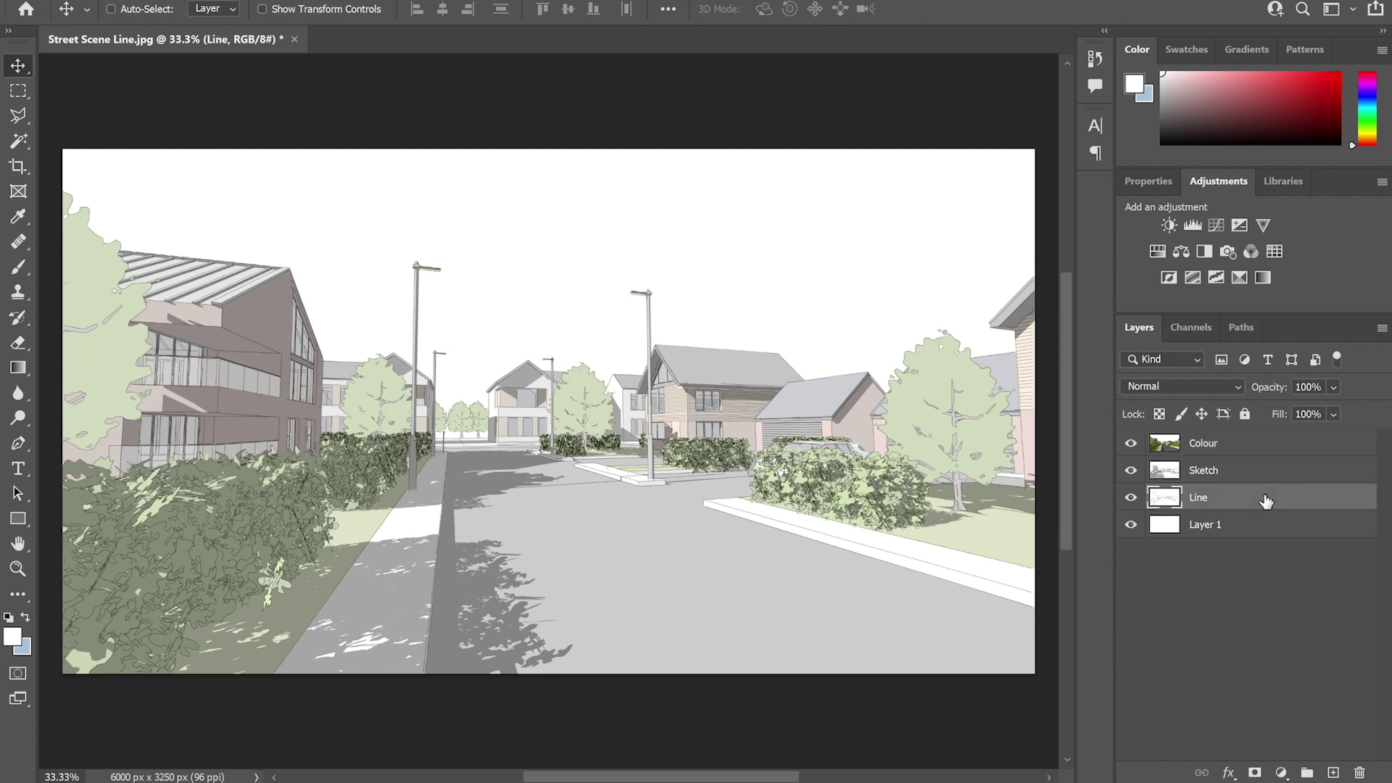
Mask out the white sky on the Sketch and Colour layers using a Magic Wand selection
key("w")
left_click(830, 301)
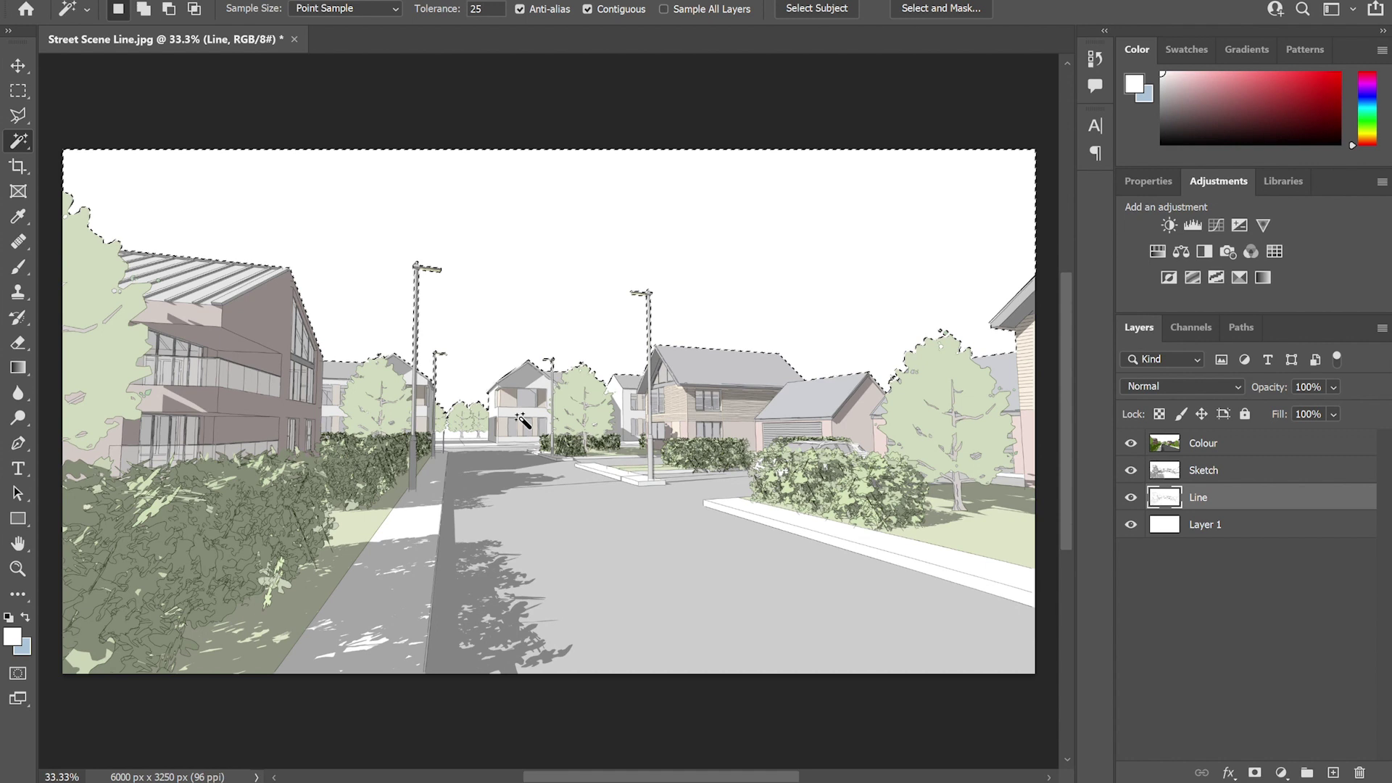
left_click(474, 439, "shift")
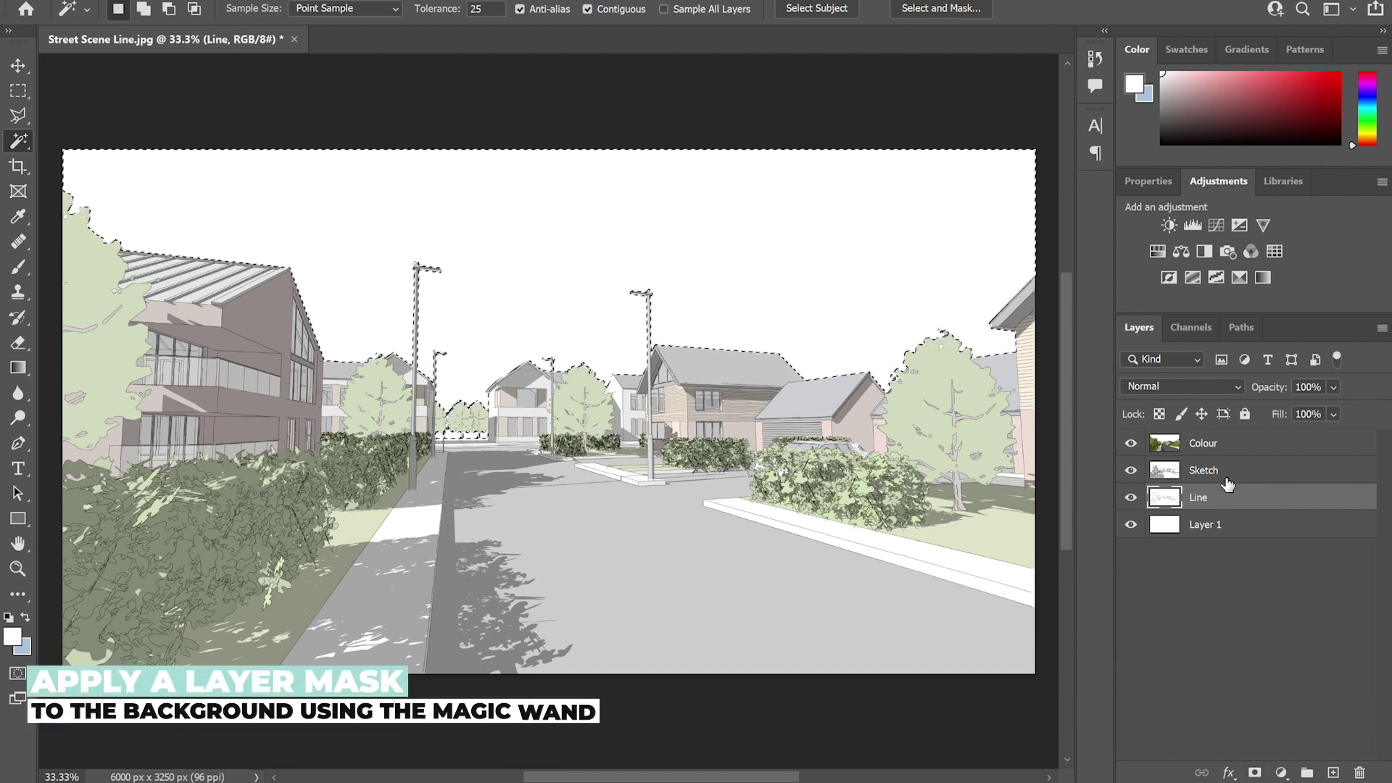
key("alt+bracketright")
left_click(1254, 772)
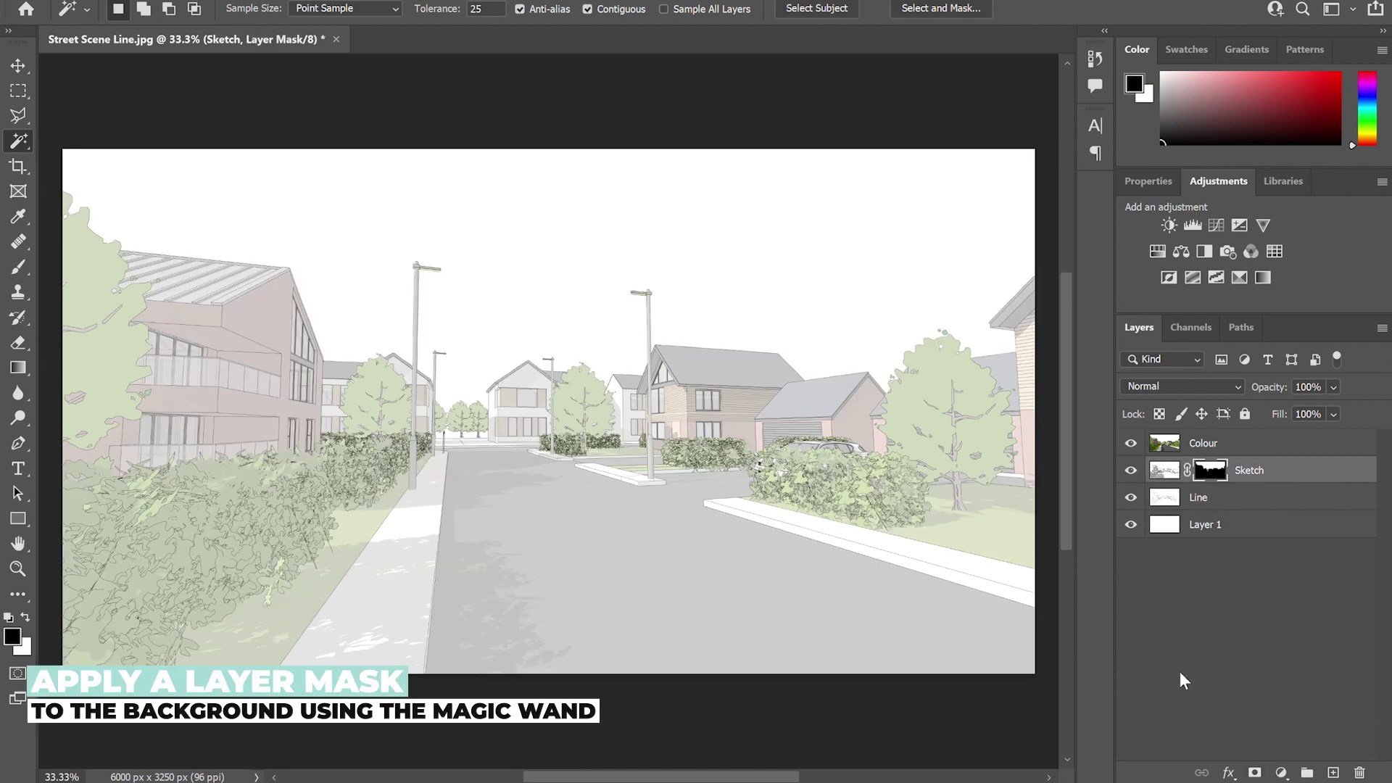
key("ctrl+i")
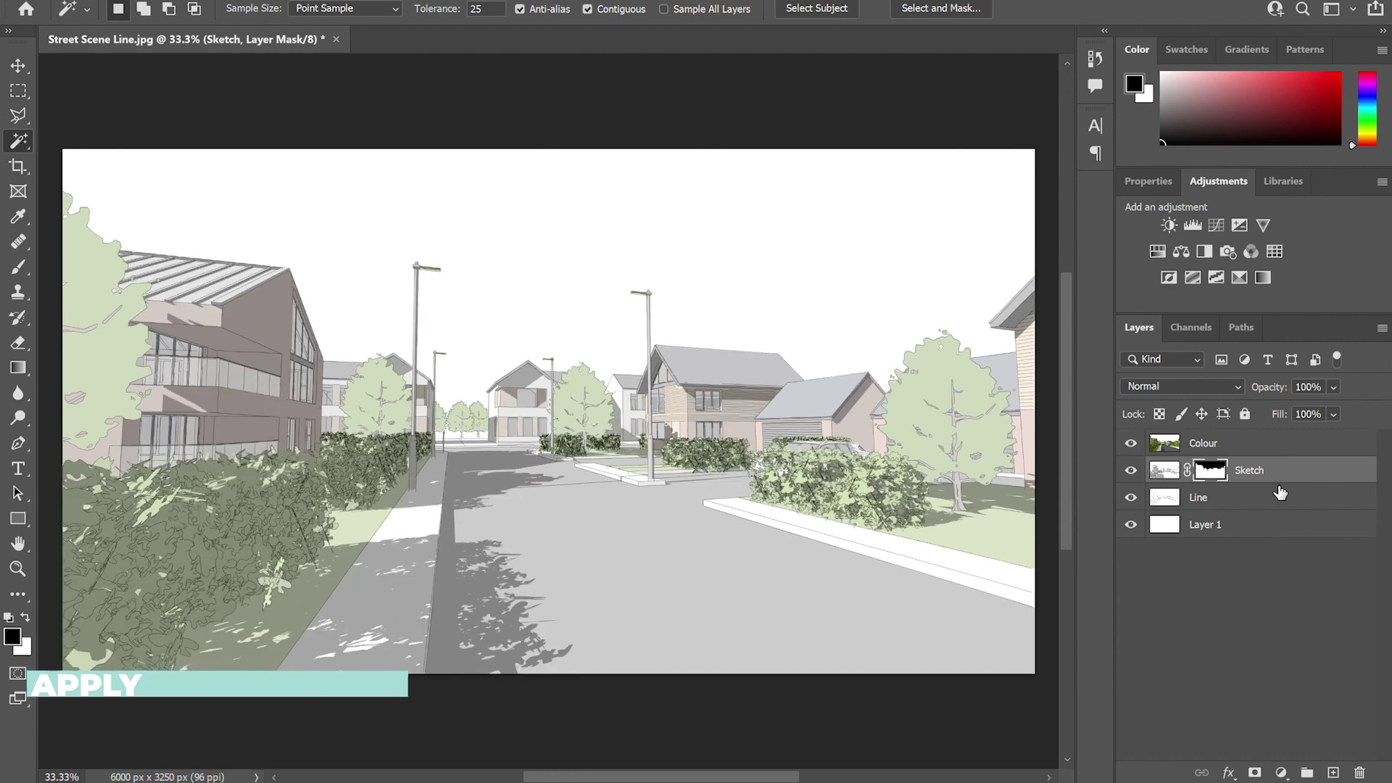
left_click_drag(1225, 476, 1225, 453)
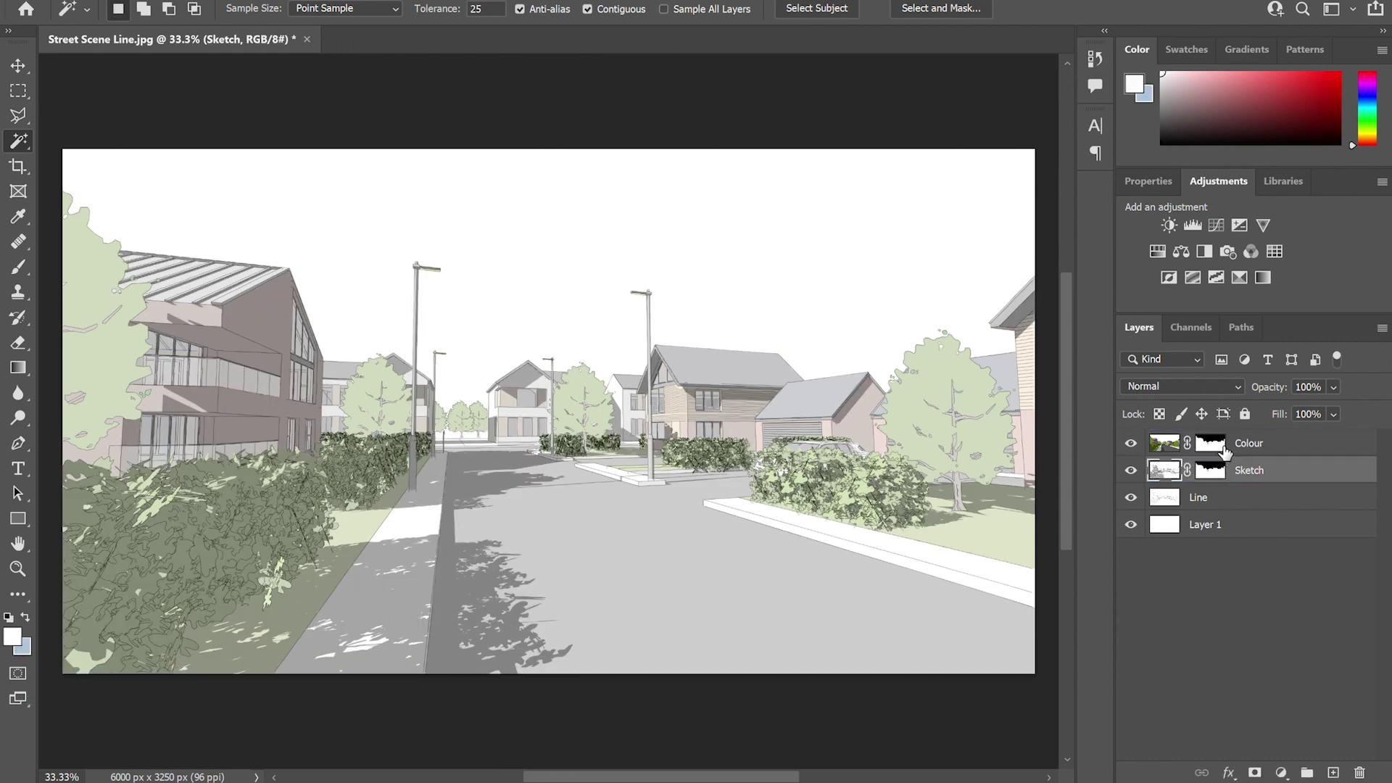
Hide the Line layer and make Layer 1 active
left_click(1214, 499)
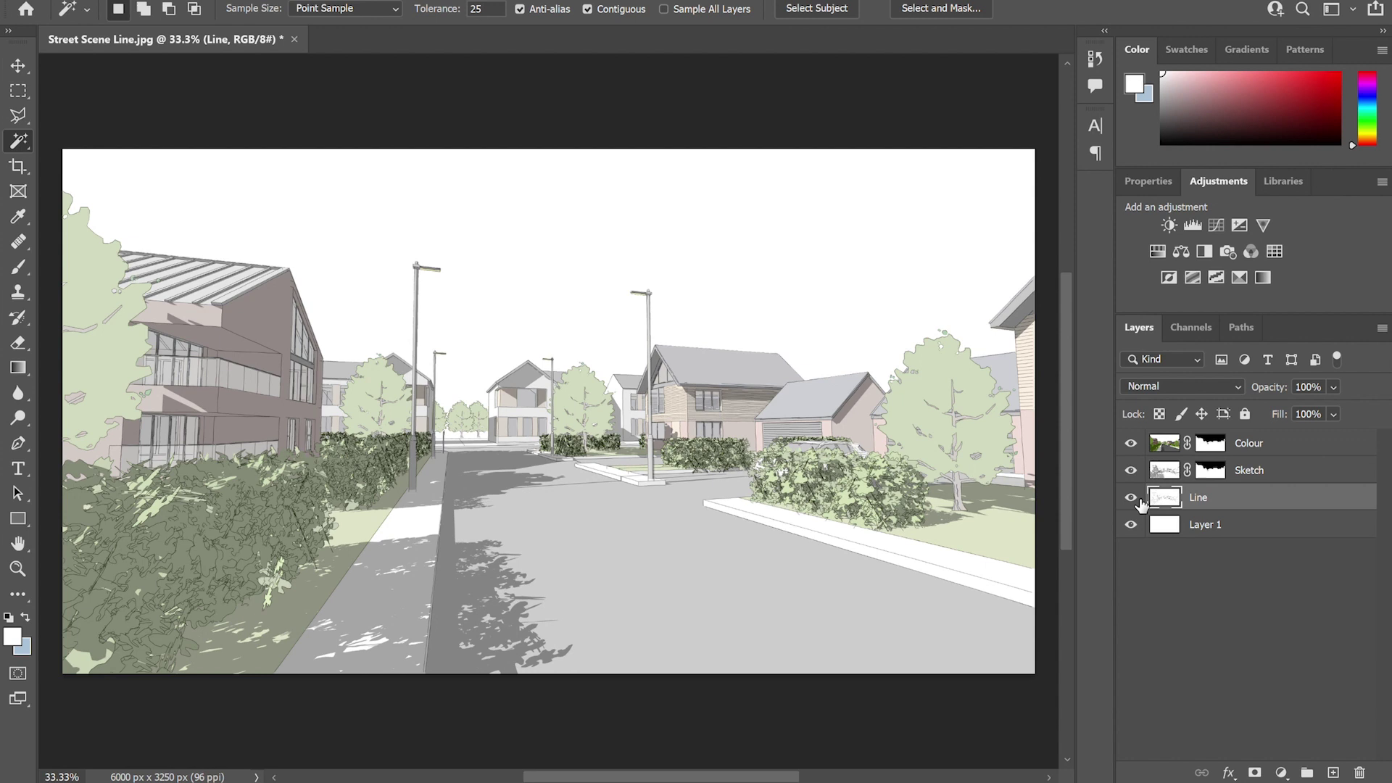
left_click(1133, 498)
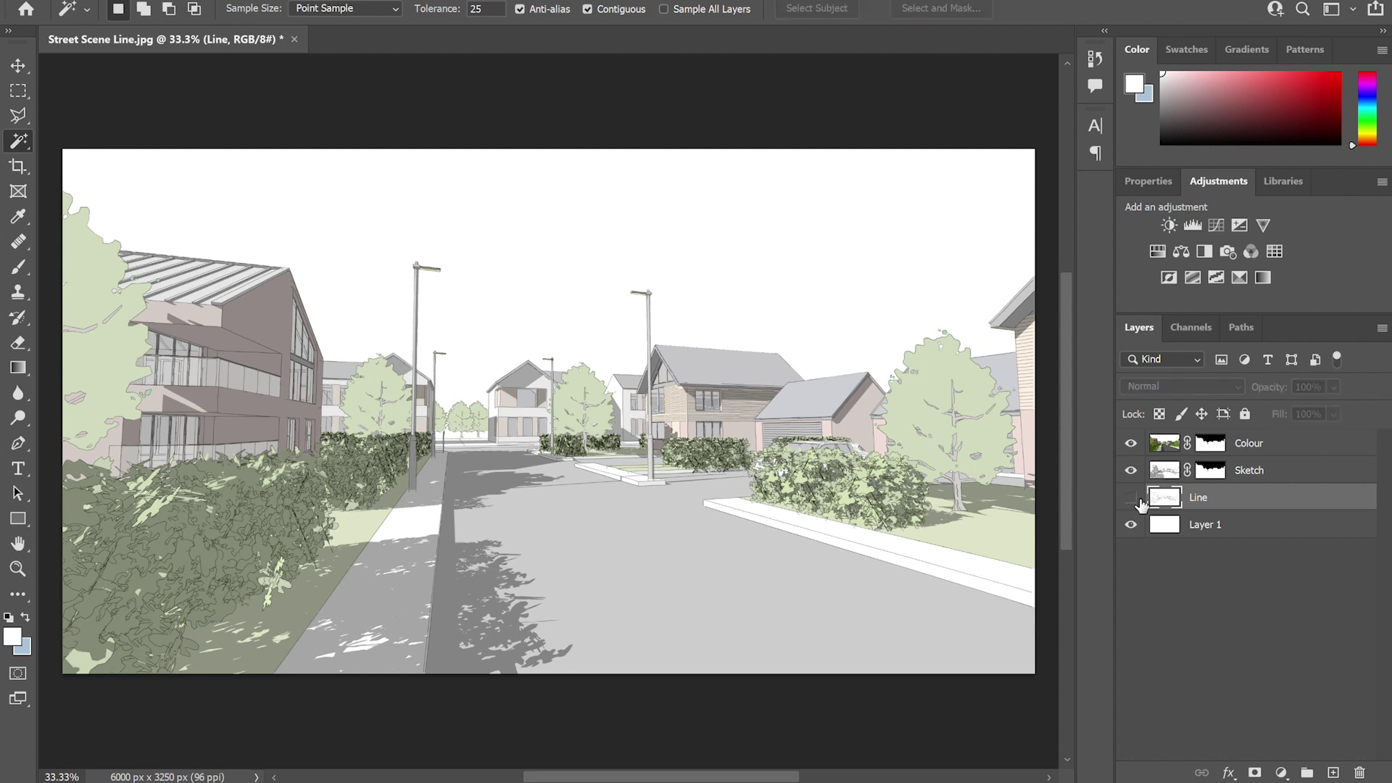
left_click(1215, 534)
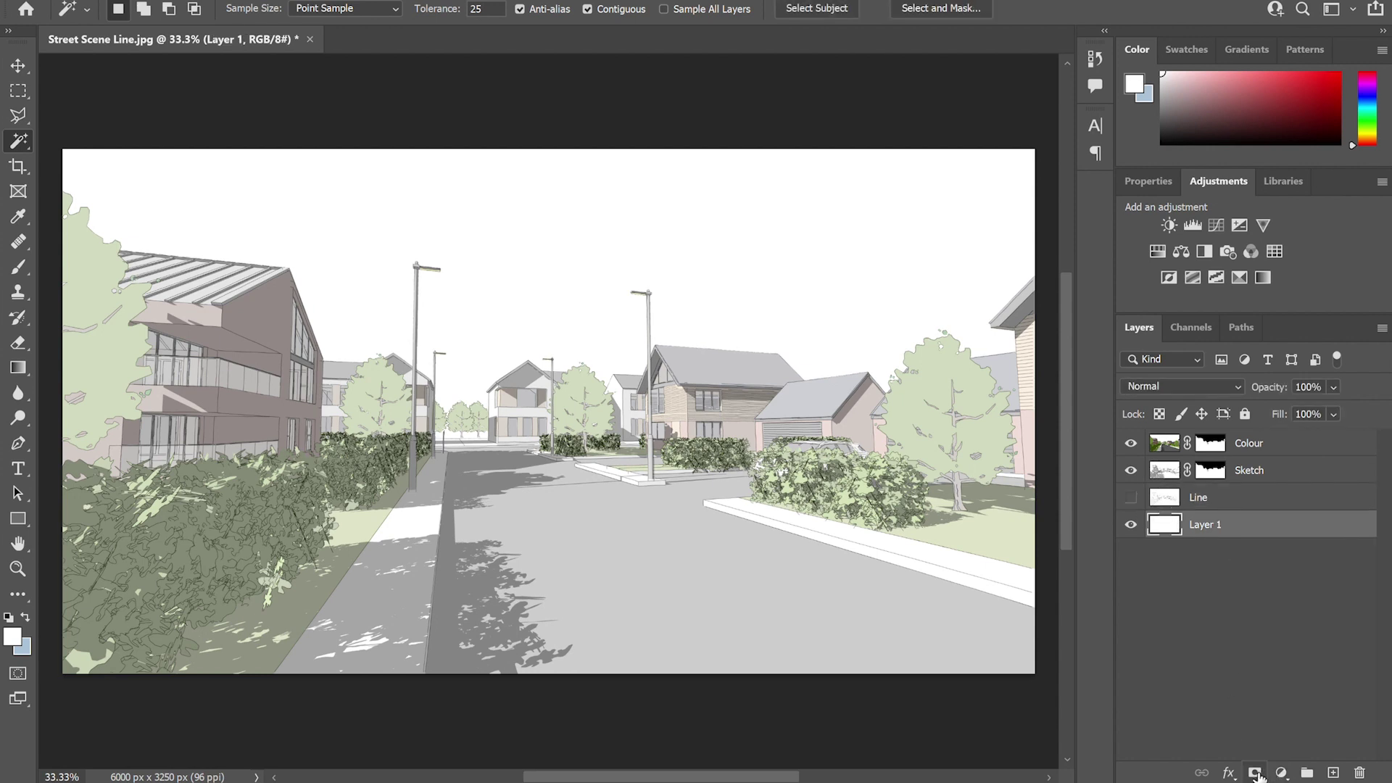
Add a new layer and fill the sky with a light blue gradient
left_click(1332, 773)
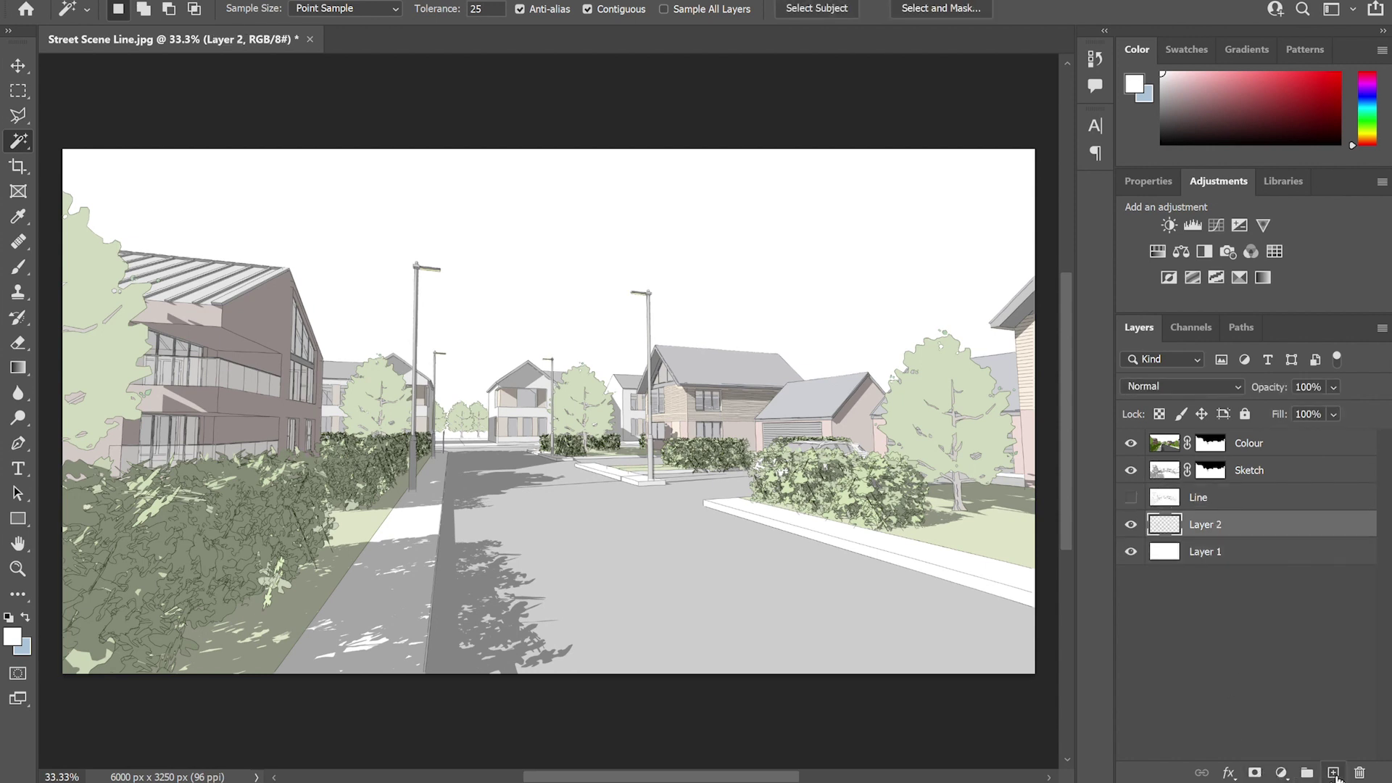
left_click(12, 639)
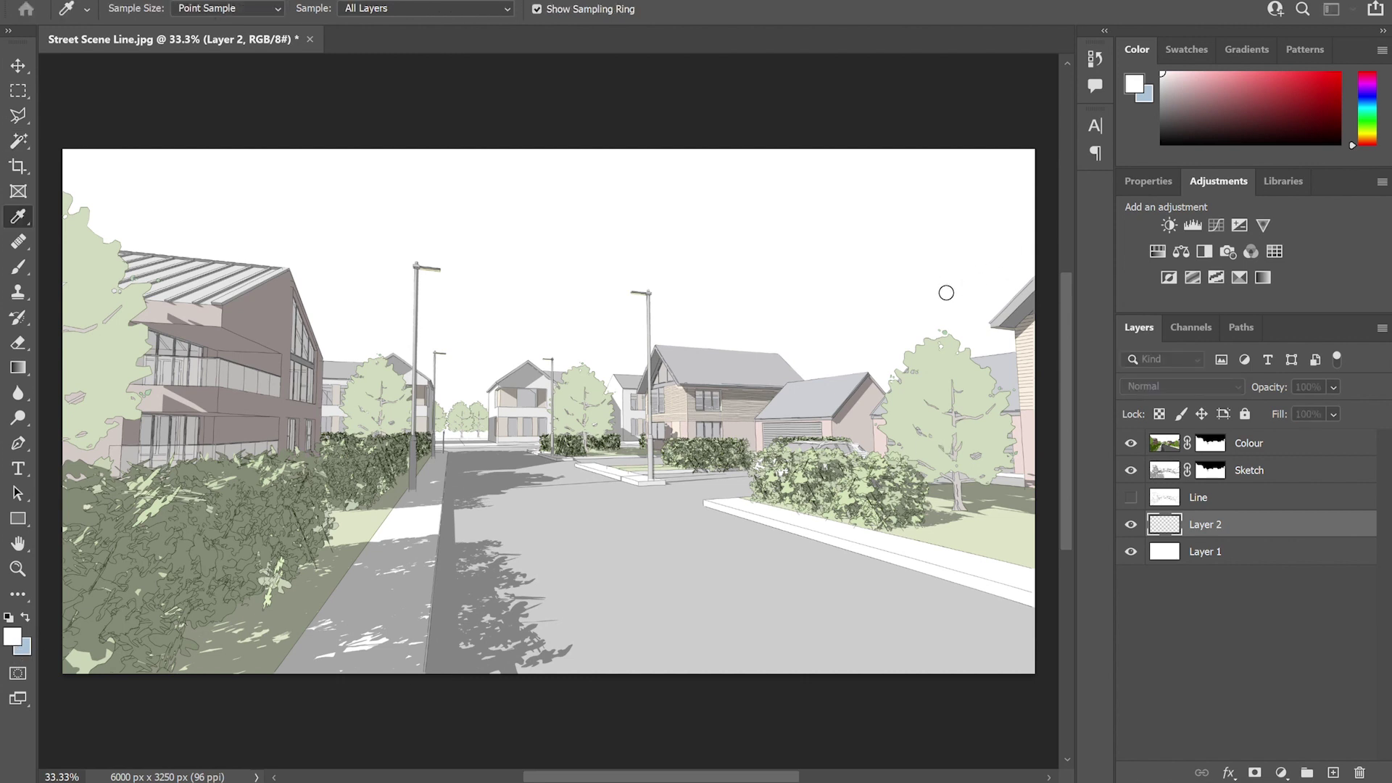
key("Return")
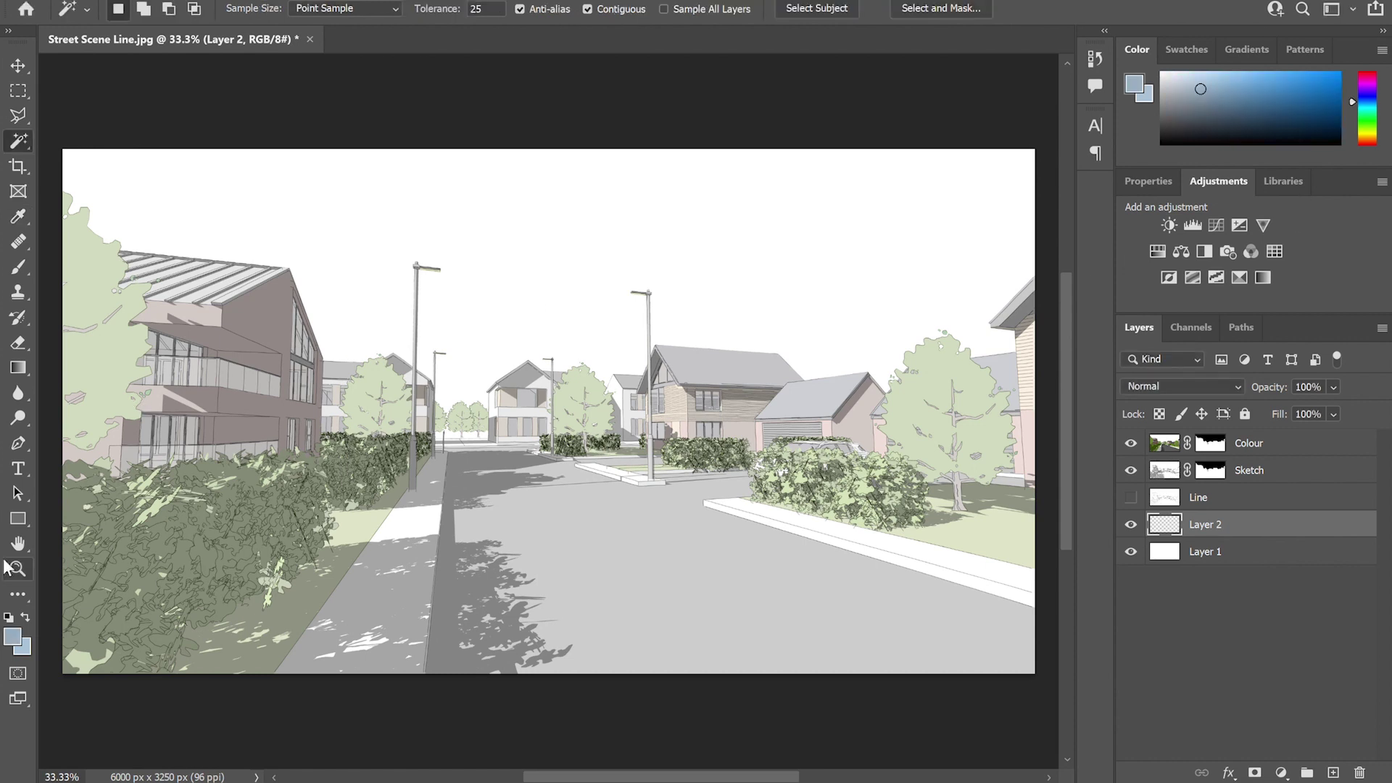
left_click(18, 368)
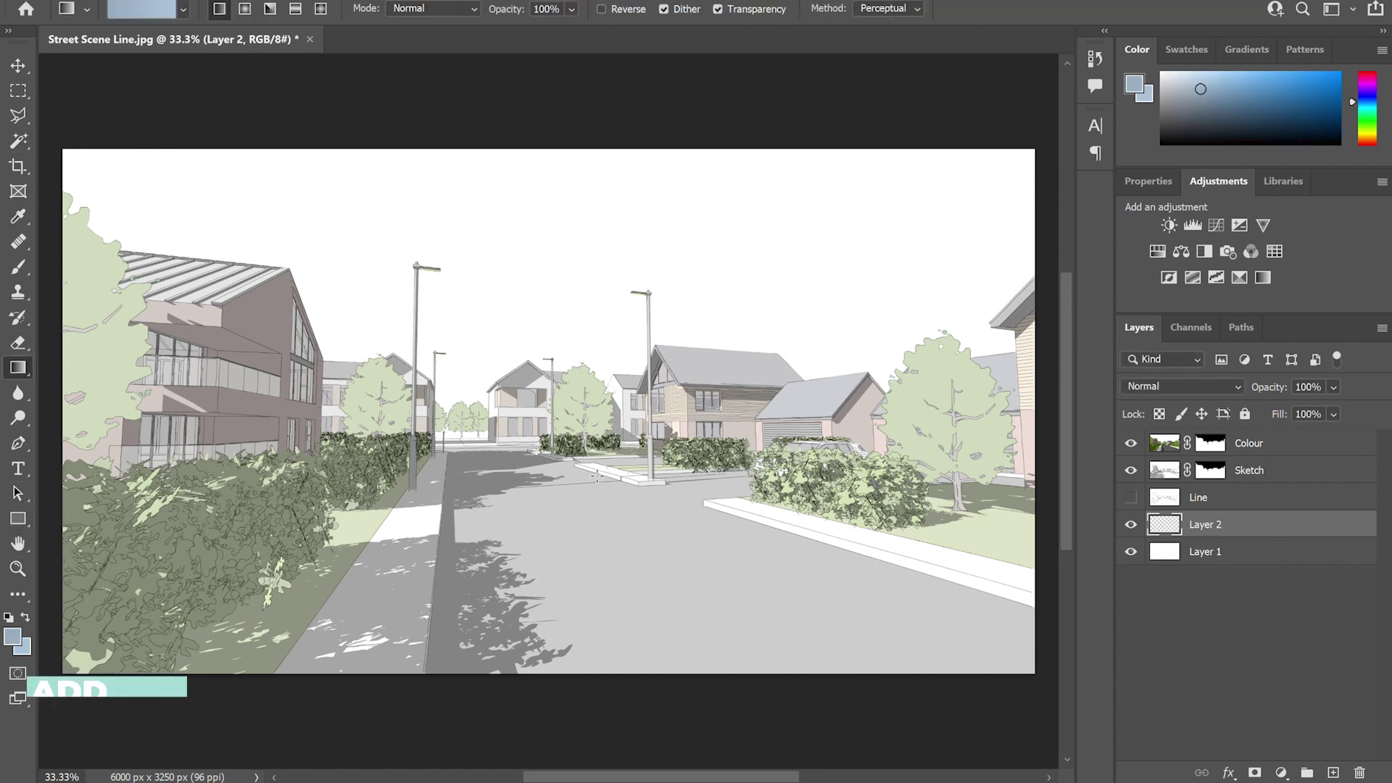
left_click_drag(578, 464, 548, 330)
left_click_drag(526, 217, 526, 397)
left_click_drag(444, 440, 443, 303)
left_click_drag(457, 472, 449, 128)
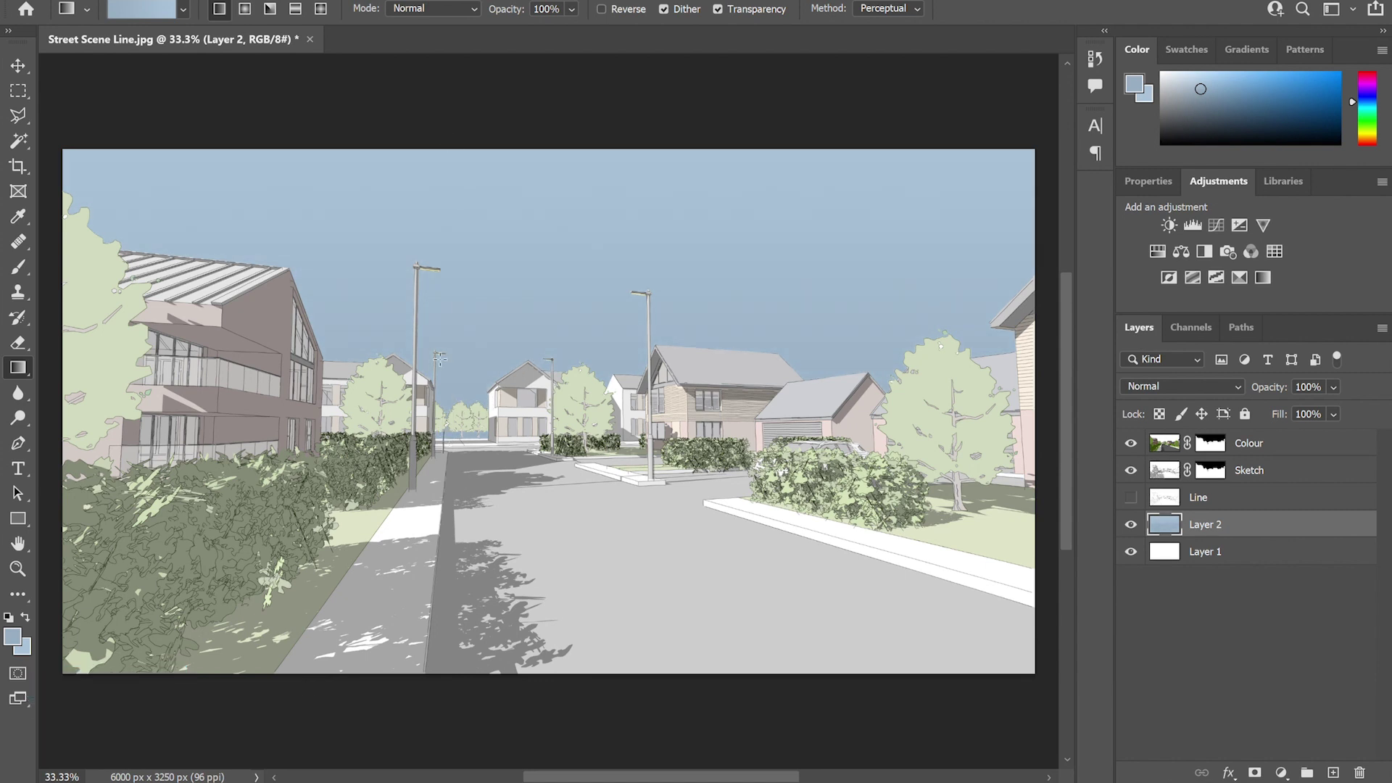
Try out lower opacity values for the sky layer, ending at 50
left_click(1313, 393)
type("2")
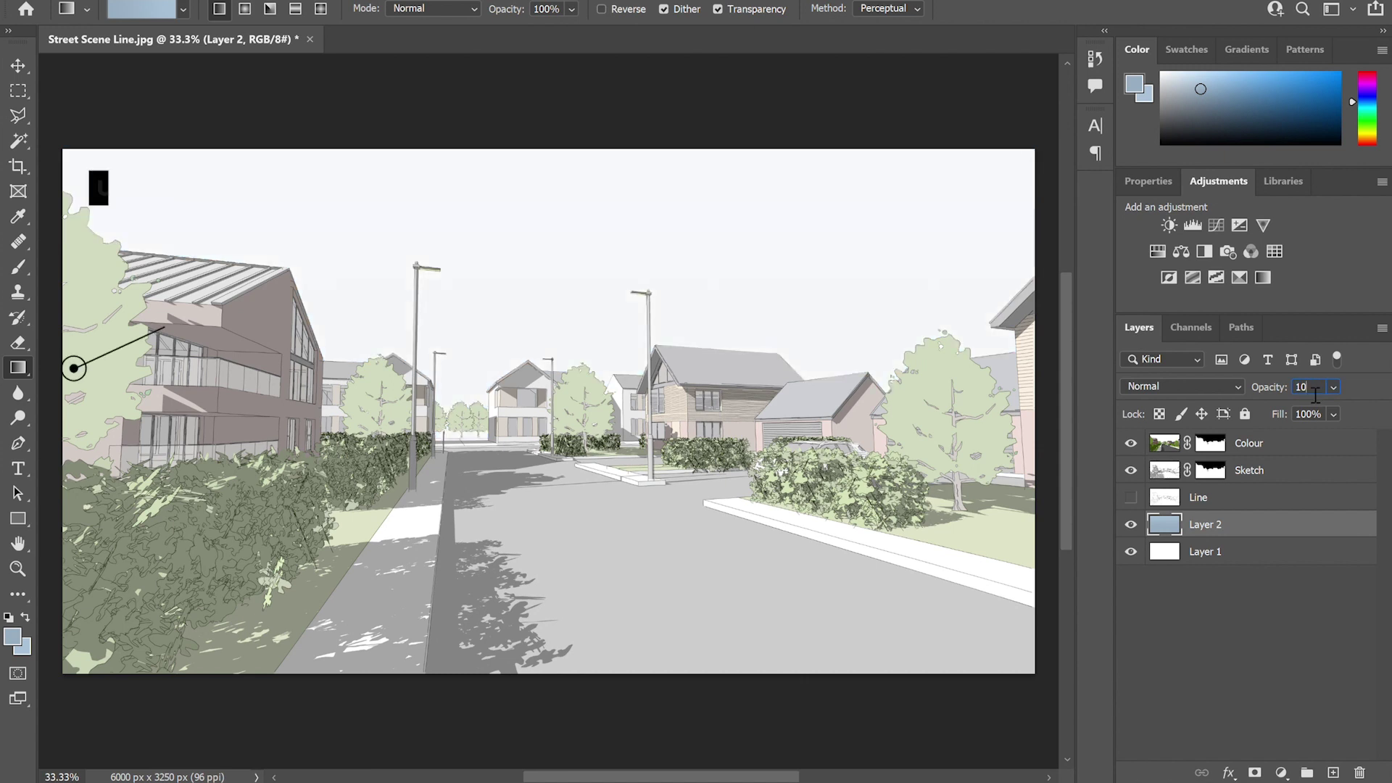
type("0")
key("BackSpace")
key("BackSpace")
type("40")
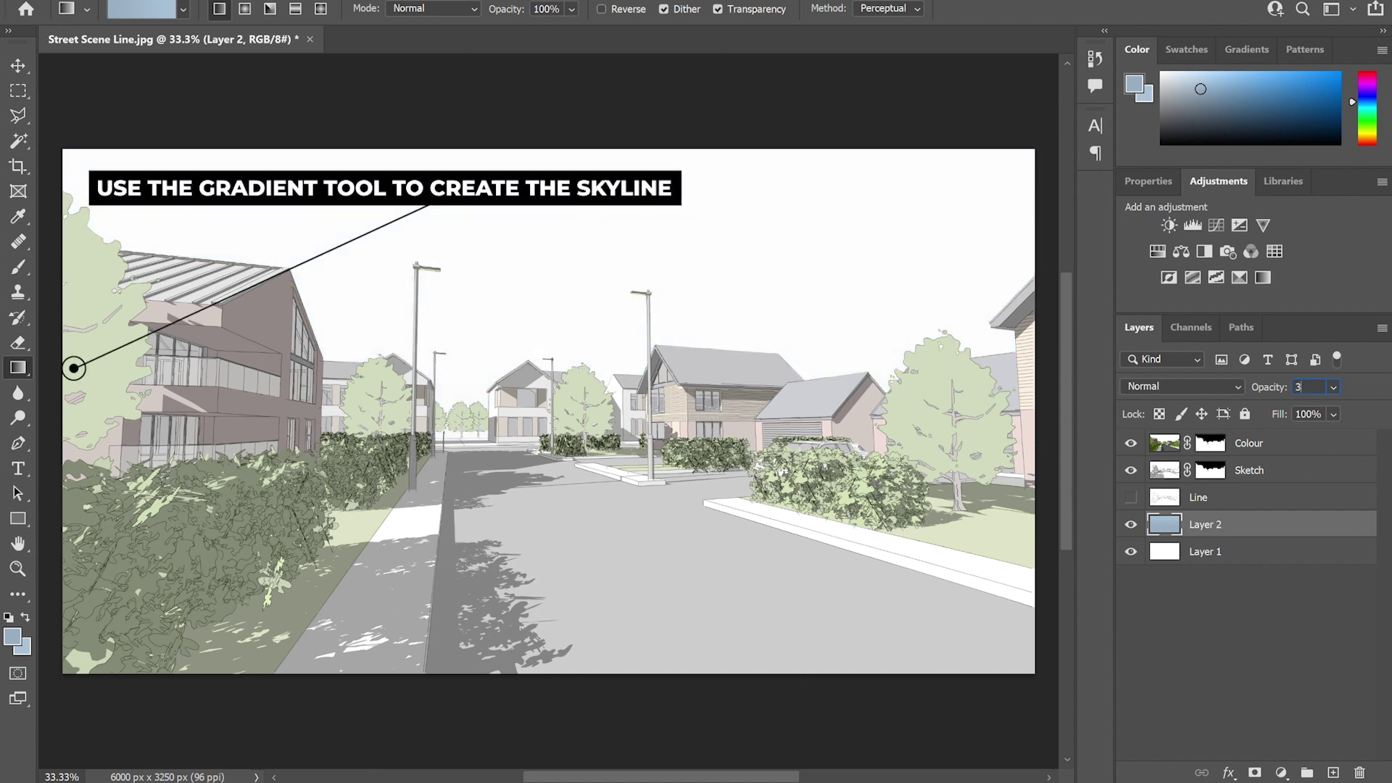
type("005")
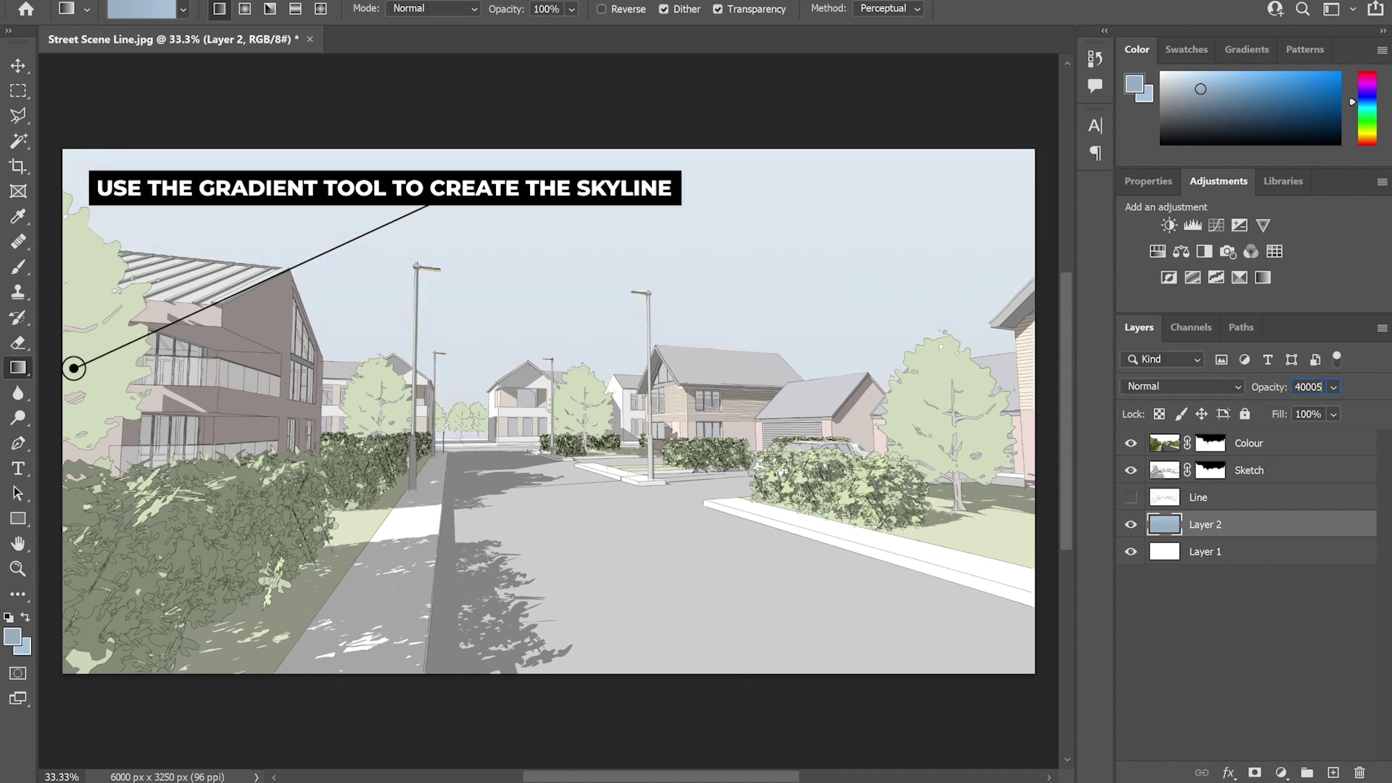
key("BackSpace")
key("BackSpace")
key("BackSpace")
key("BackSpace")
key("BackSpace")
type("50")
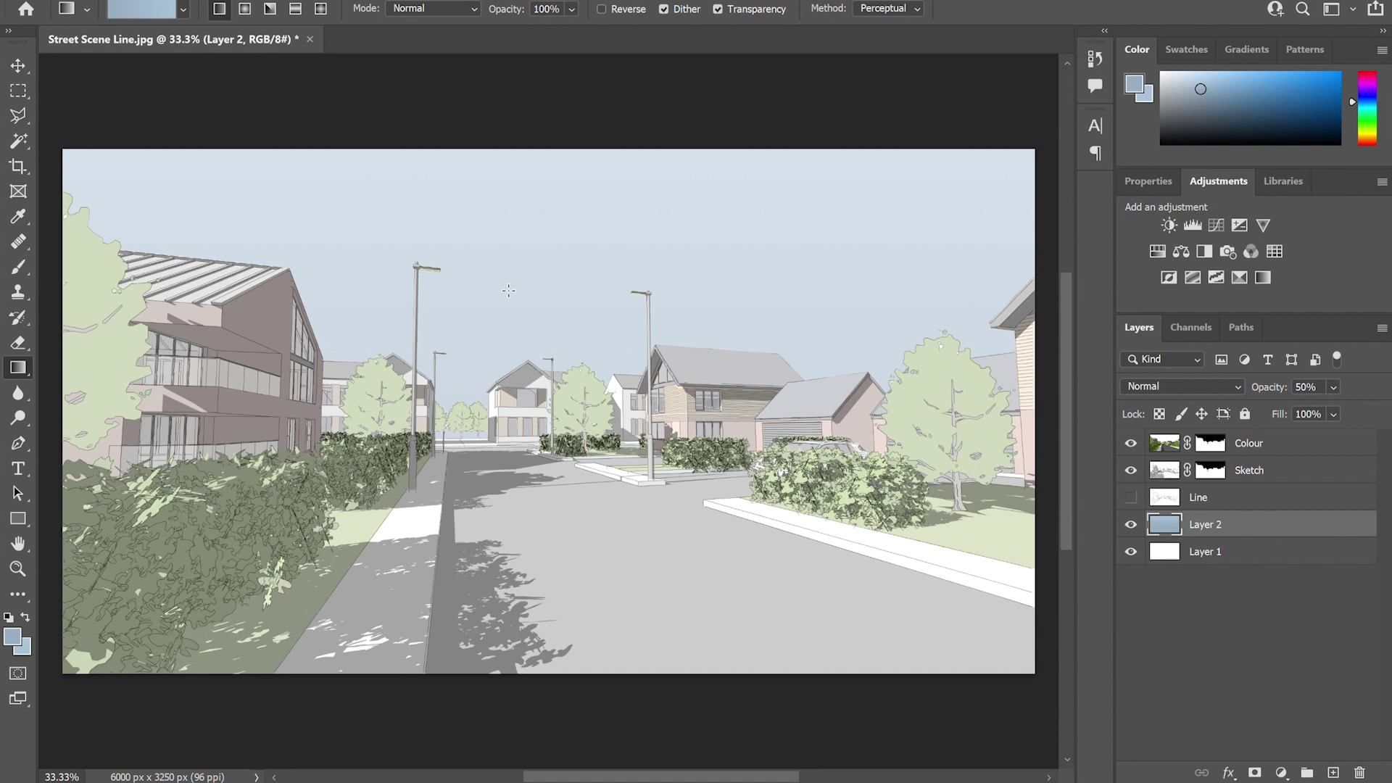
Redraw the sky gradient upward from the horizon and set layer opacity to 40%
left_click_drag(508, 291, 485, 339)
left_click_drag(469, 422, 470, 249)
key("i")
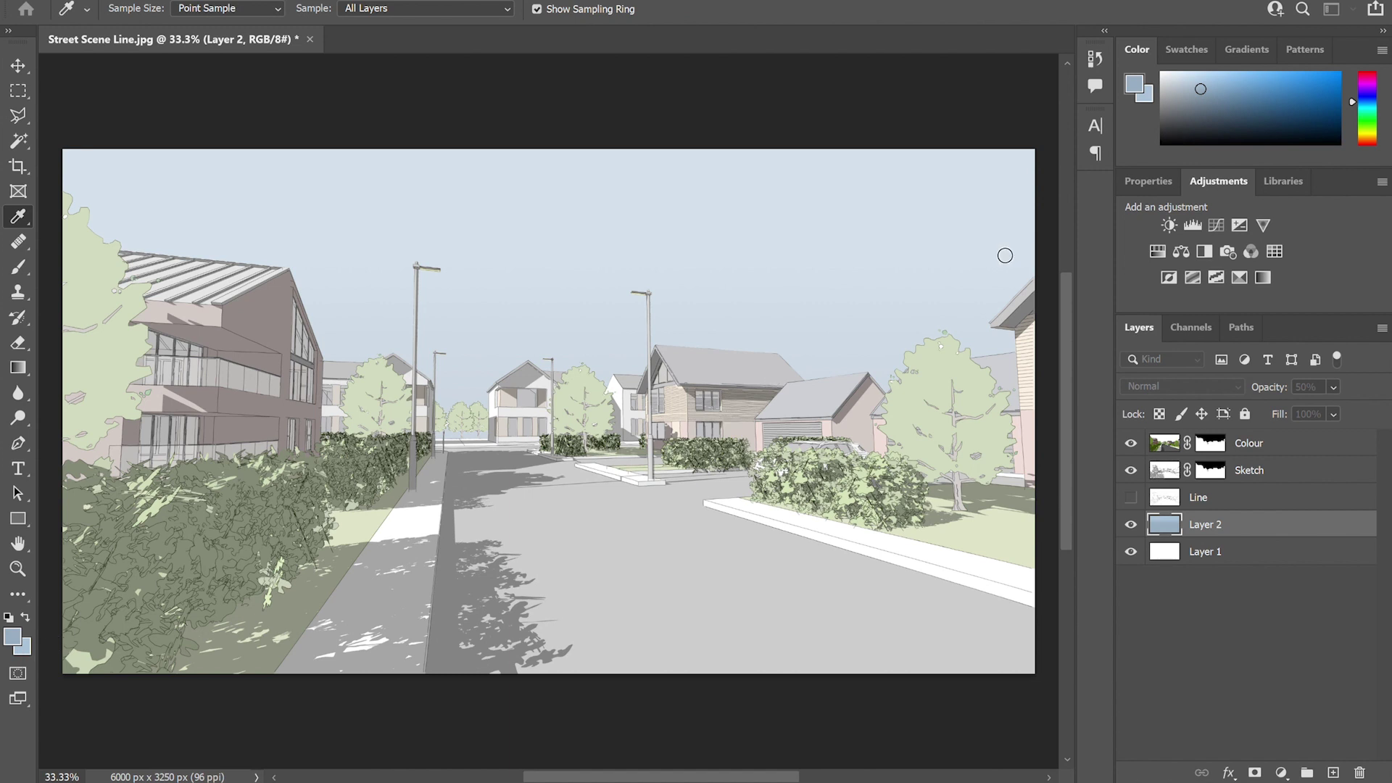
key("g")
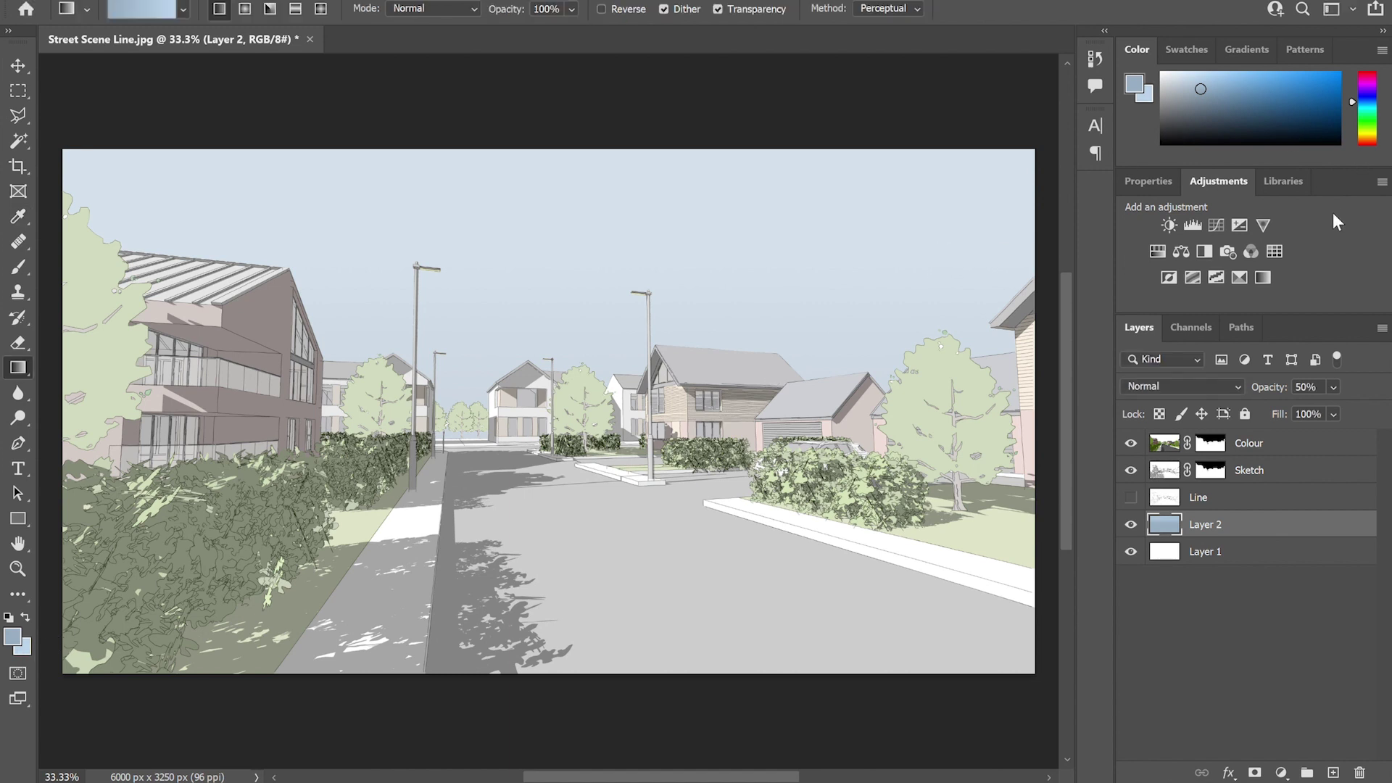
left_click_drag(500, 429, 490, 271)
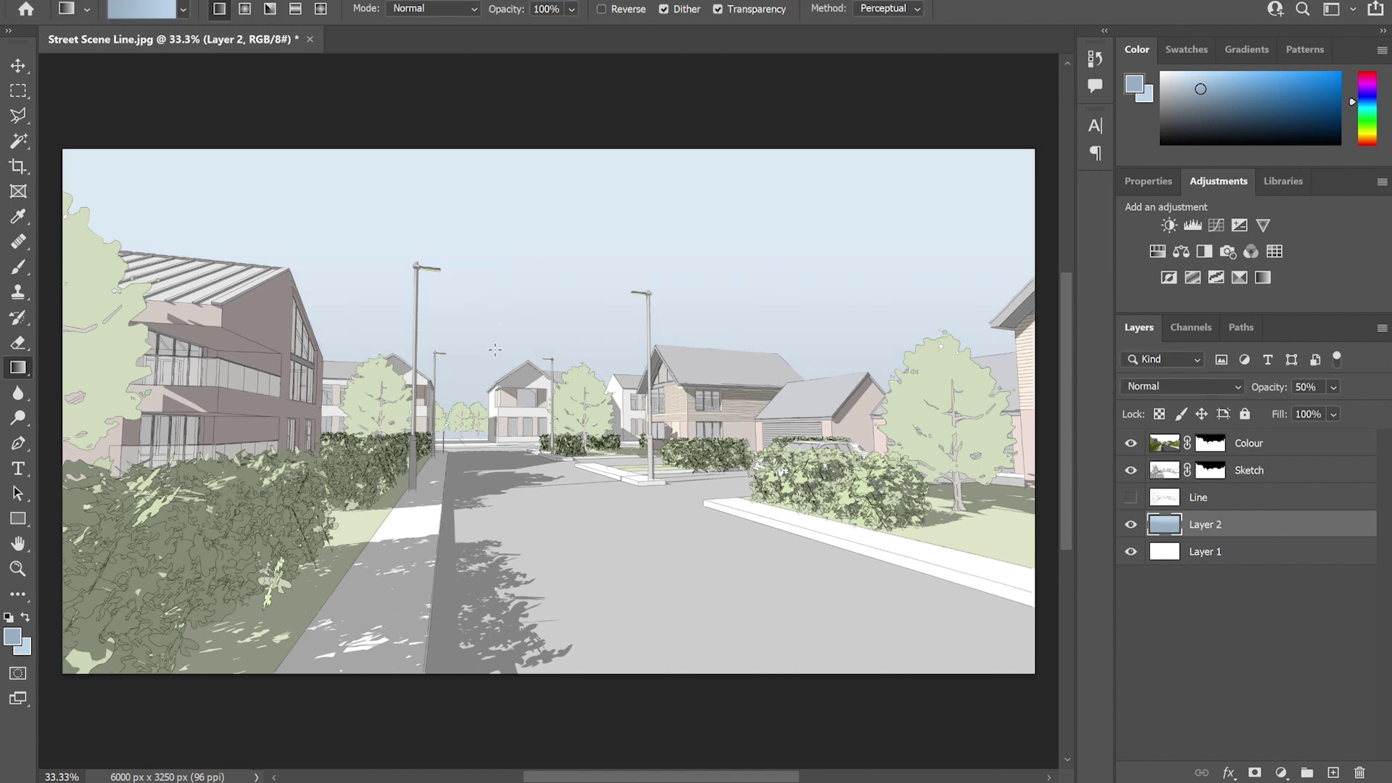
left_click_drag(475, 435, 500, 244)
left_click(1311, 387)
type("40")
key("Return")
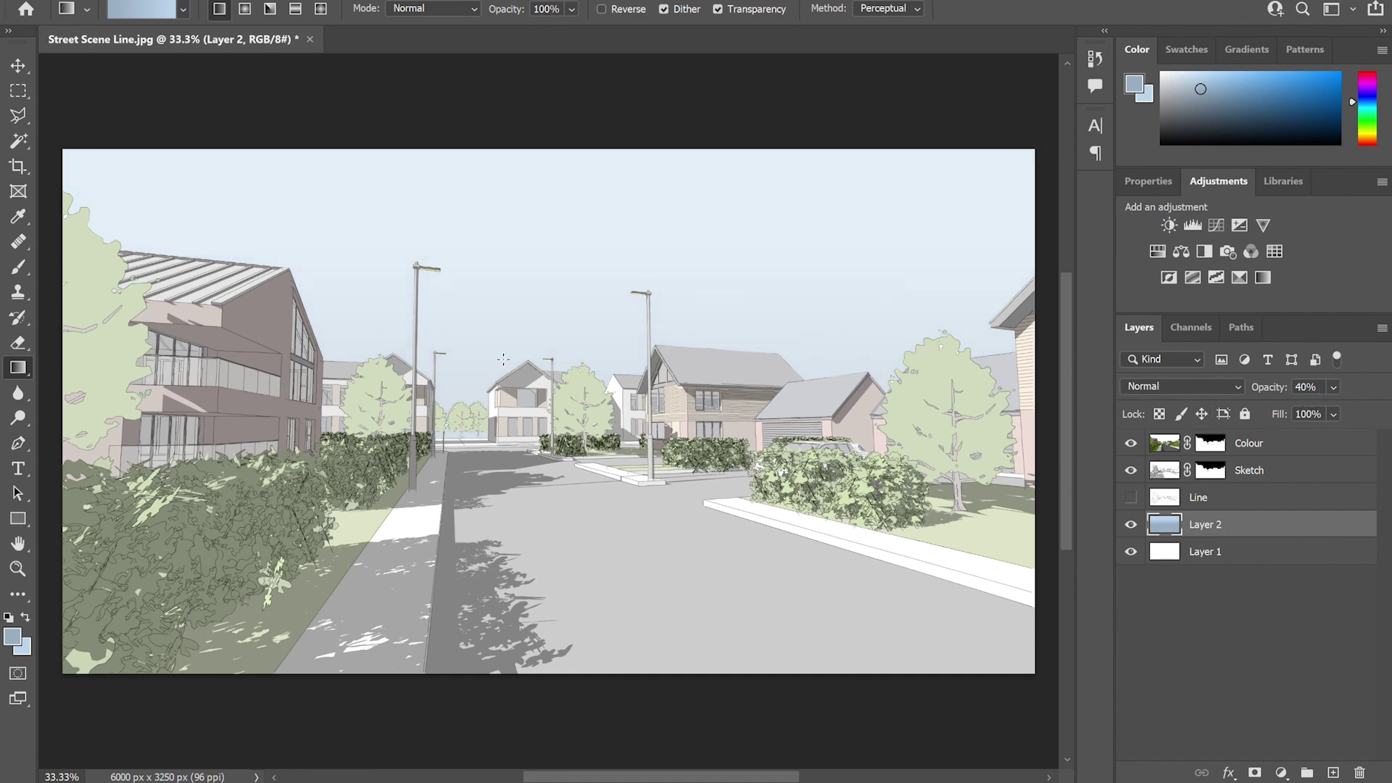
Paste the cloud image as the top layer and delete its black background and dark fringe
key("ctrl+v")
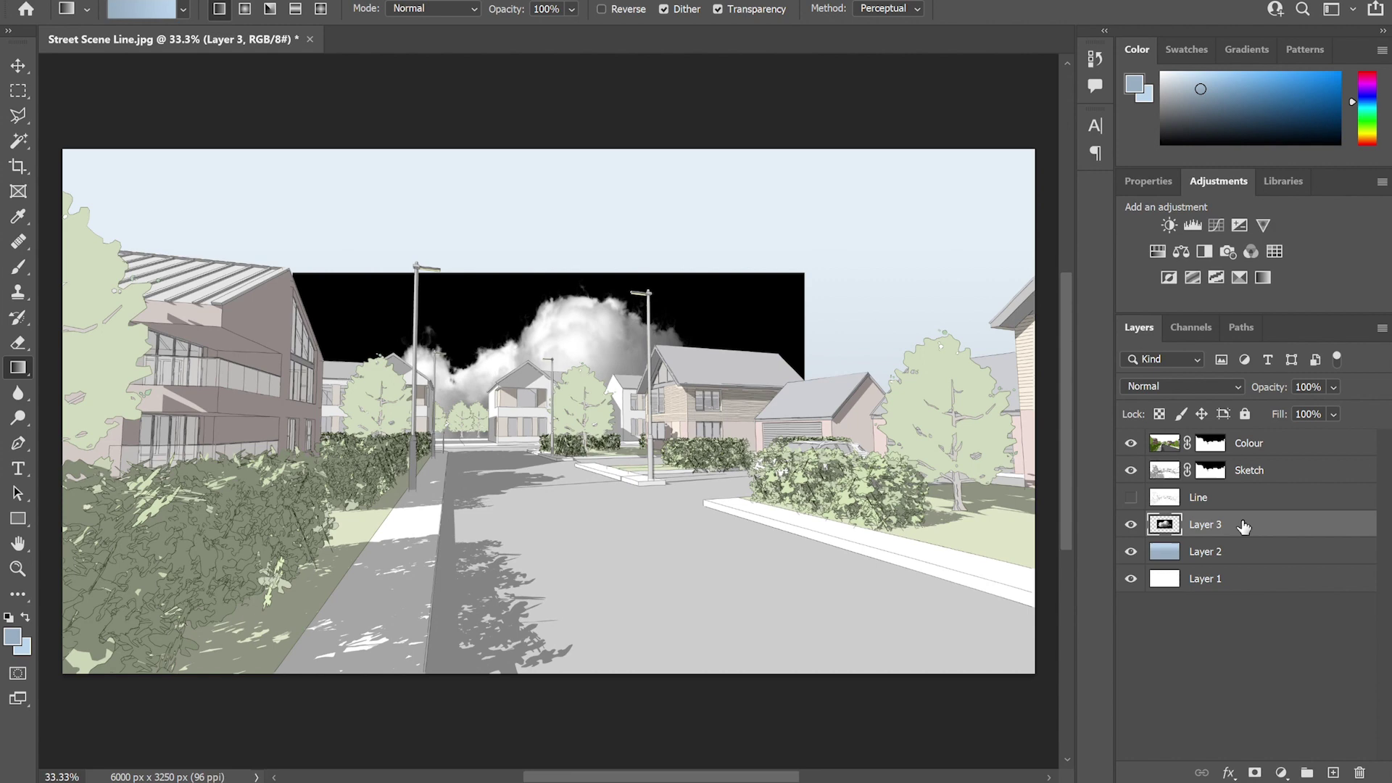
left_click_drag(1242, 528, 1244, 444)
key("w")
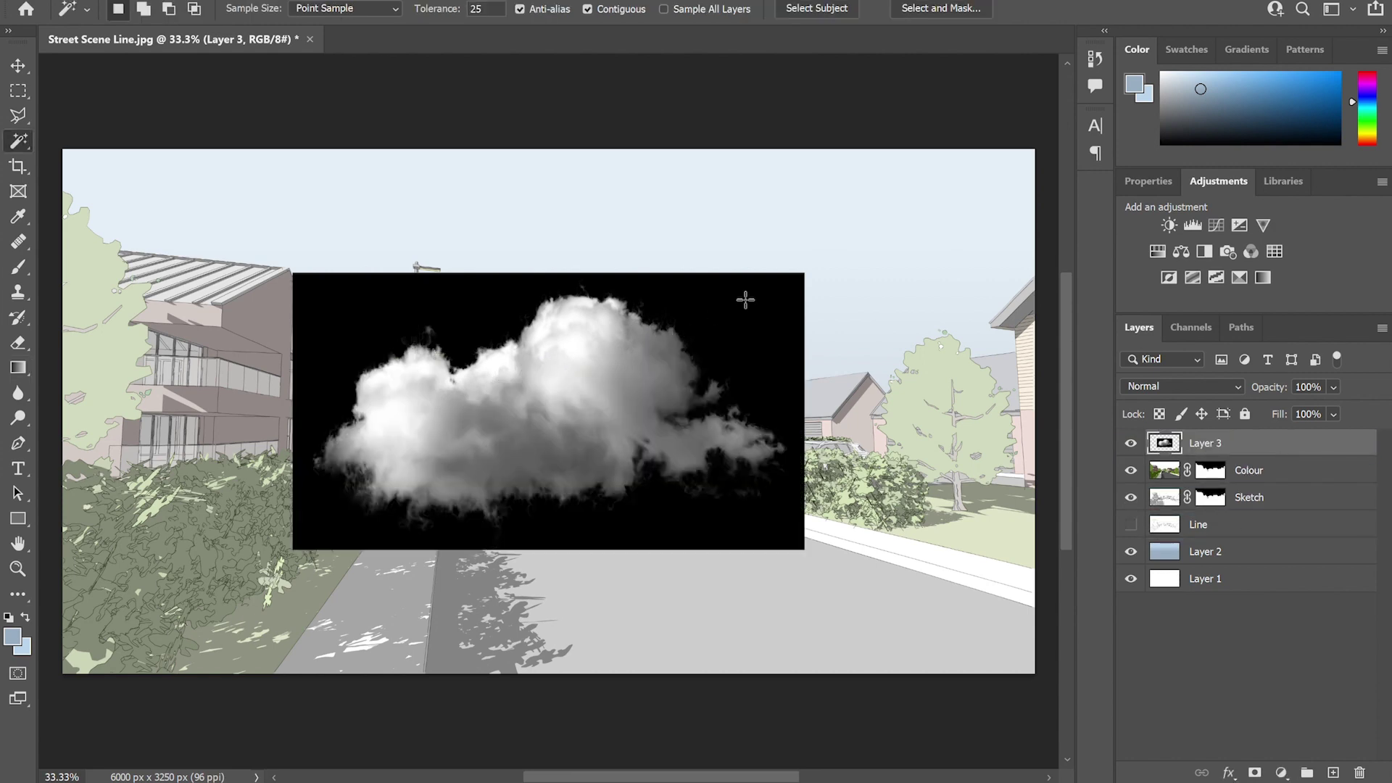
left_click(744, 306)
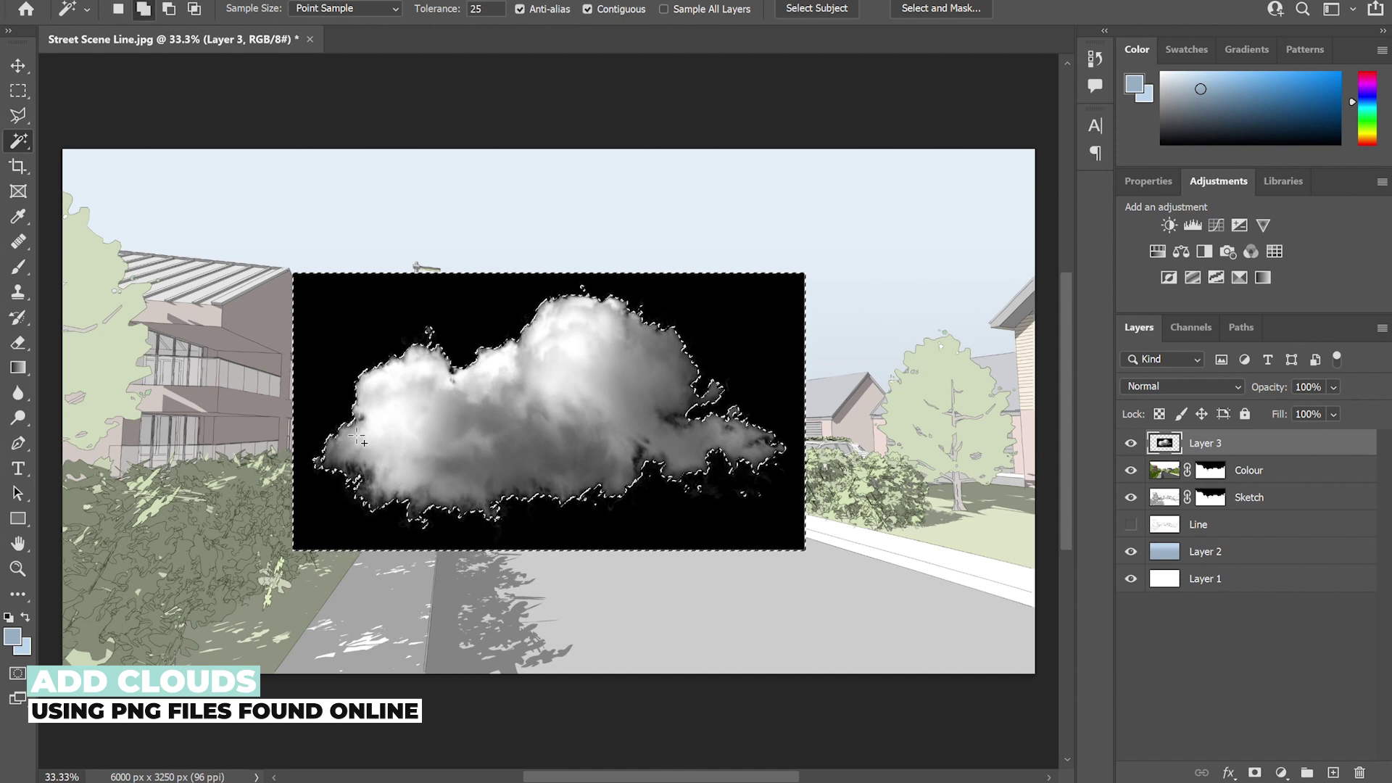
key("Delete")
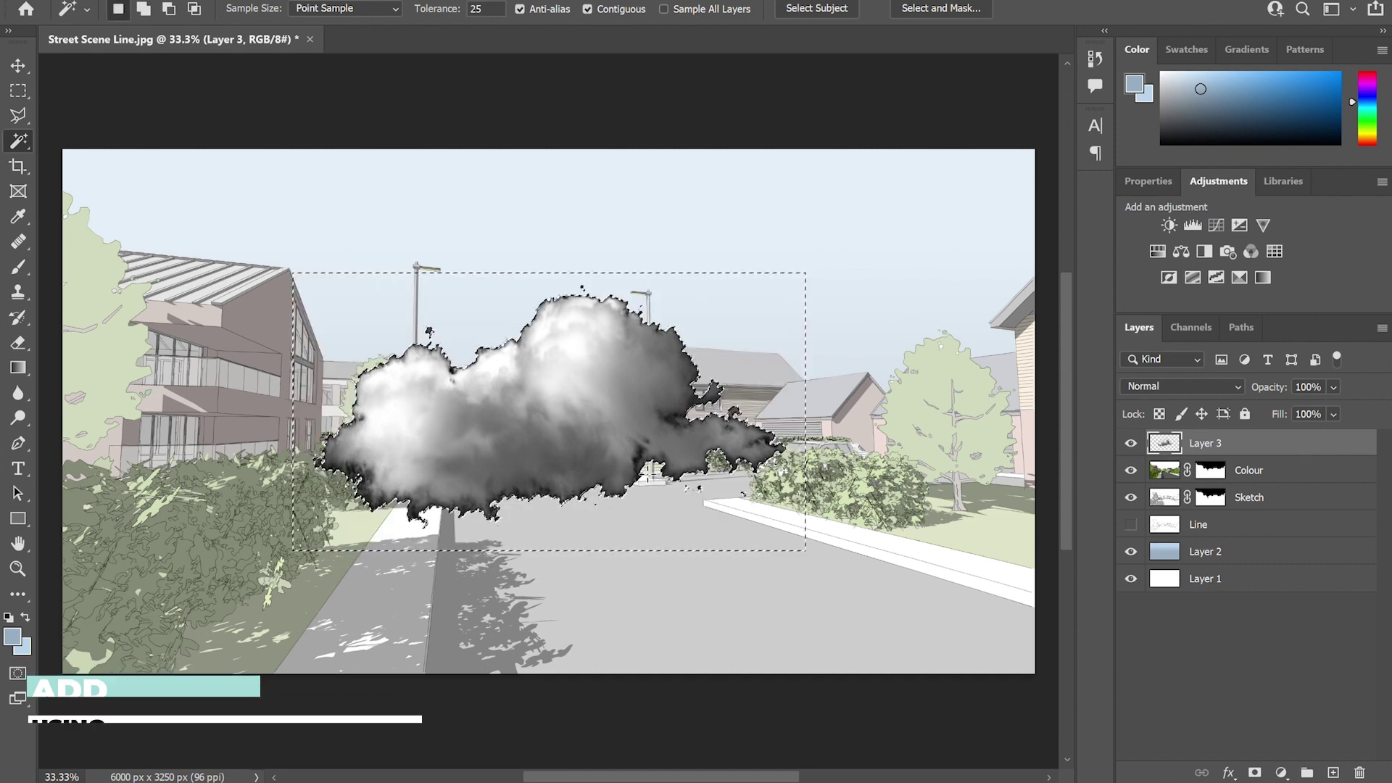
key("ctrl+d")
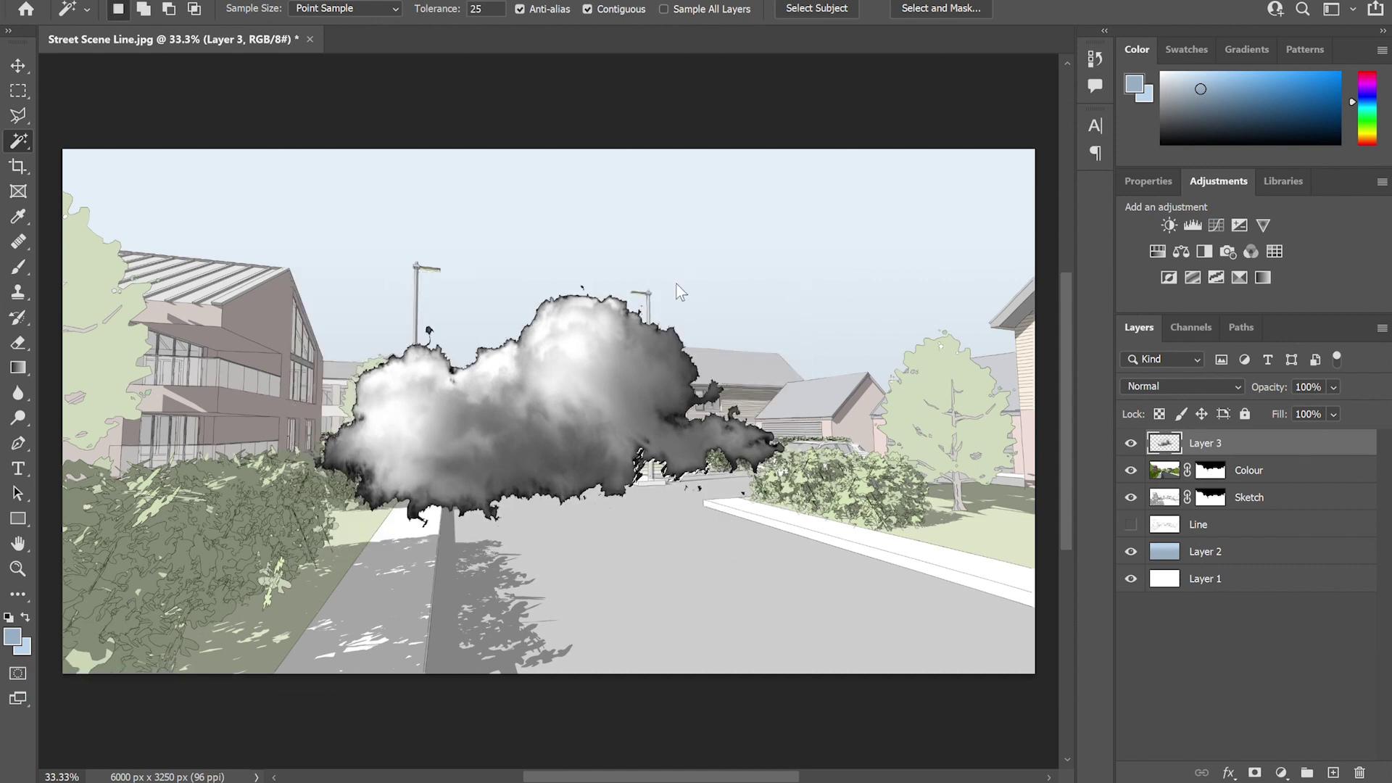
left_click(683, 260)
key("Delete")
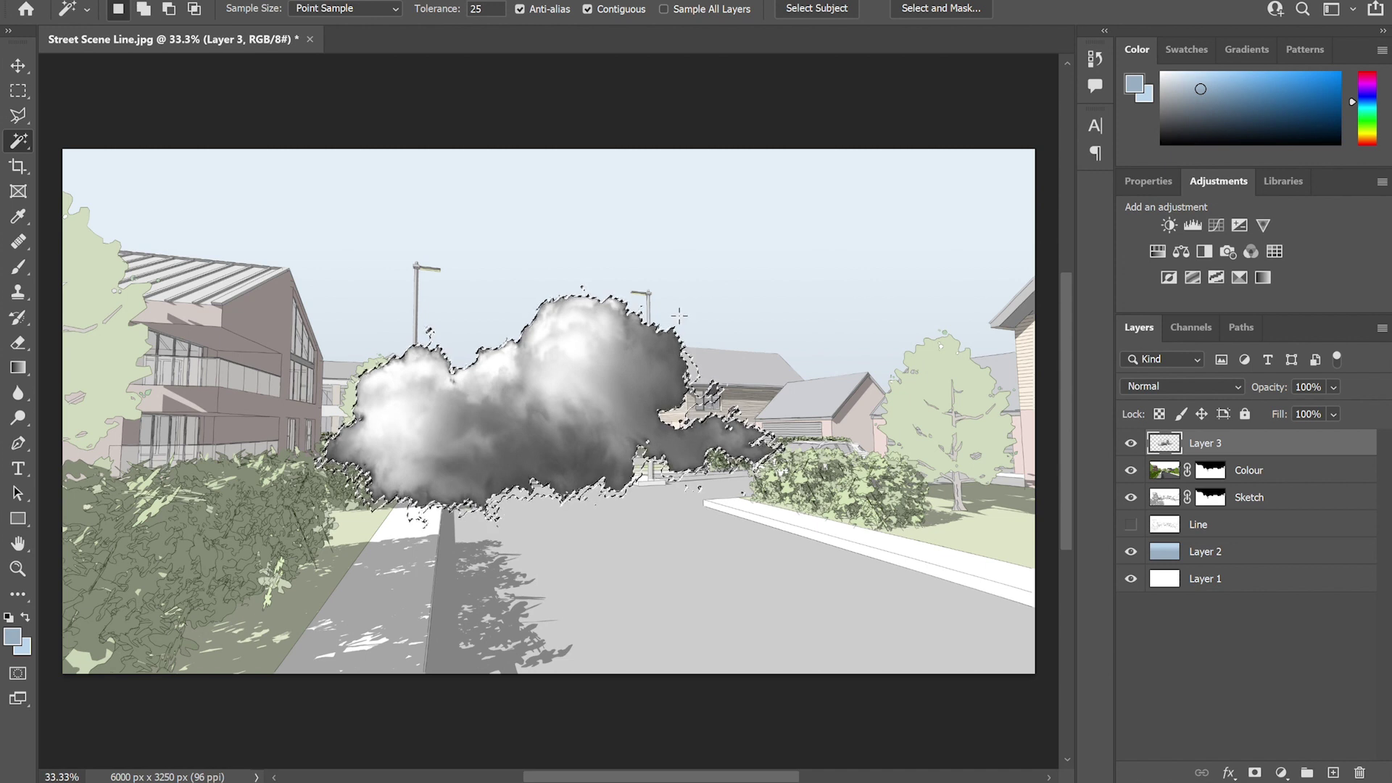
key("ctrl+d")
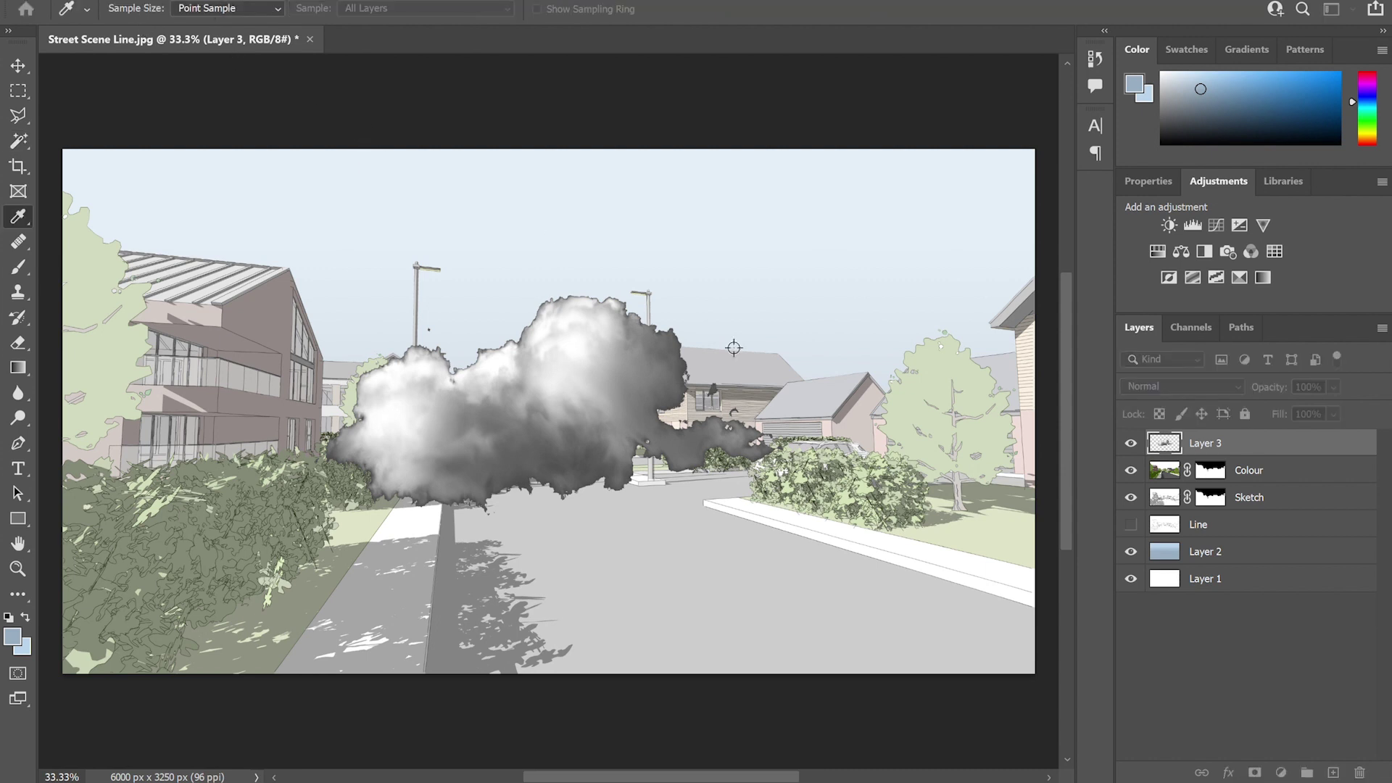
Brighten the cloud with Levels, shrink it to about half, and place it high in the sky
key("ctrl+l")
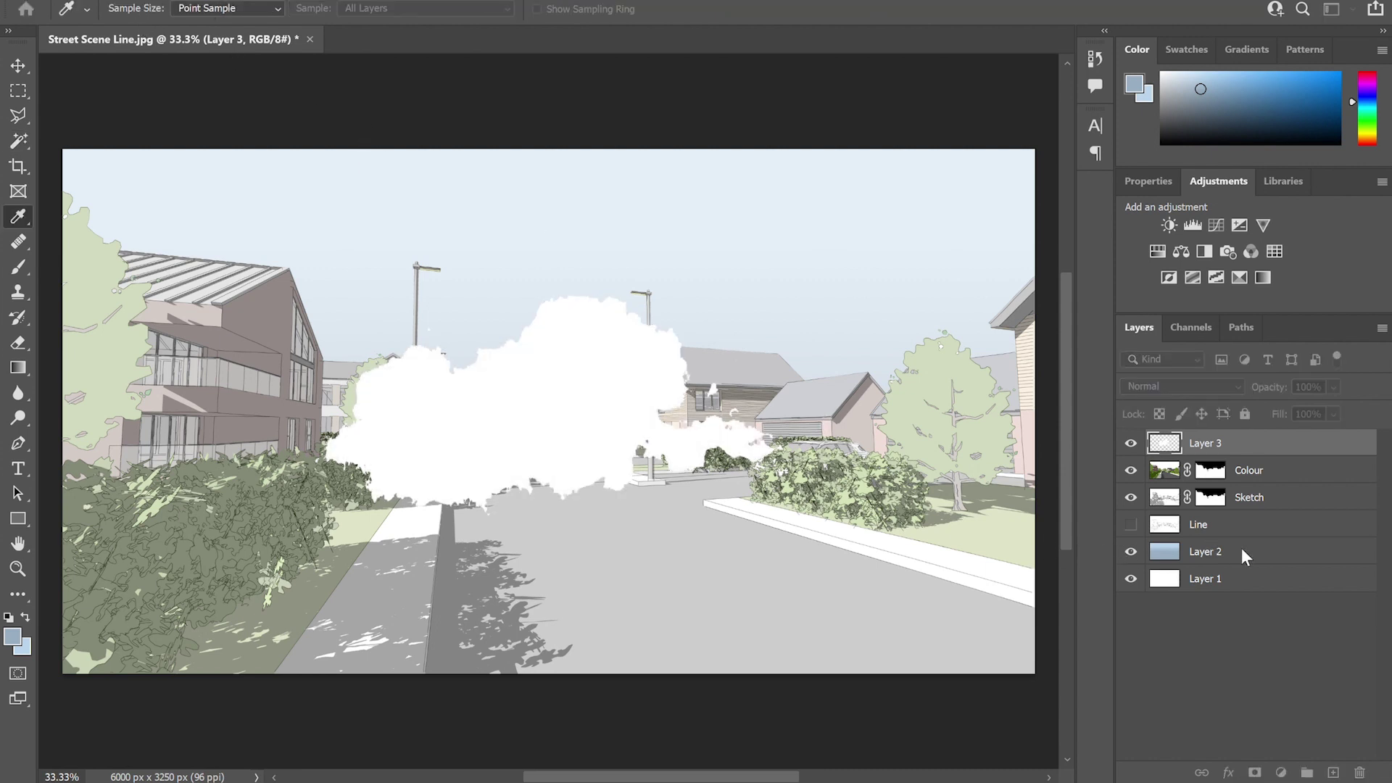
key("Return")
key("ctrl+t")
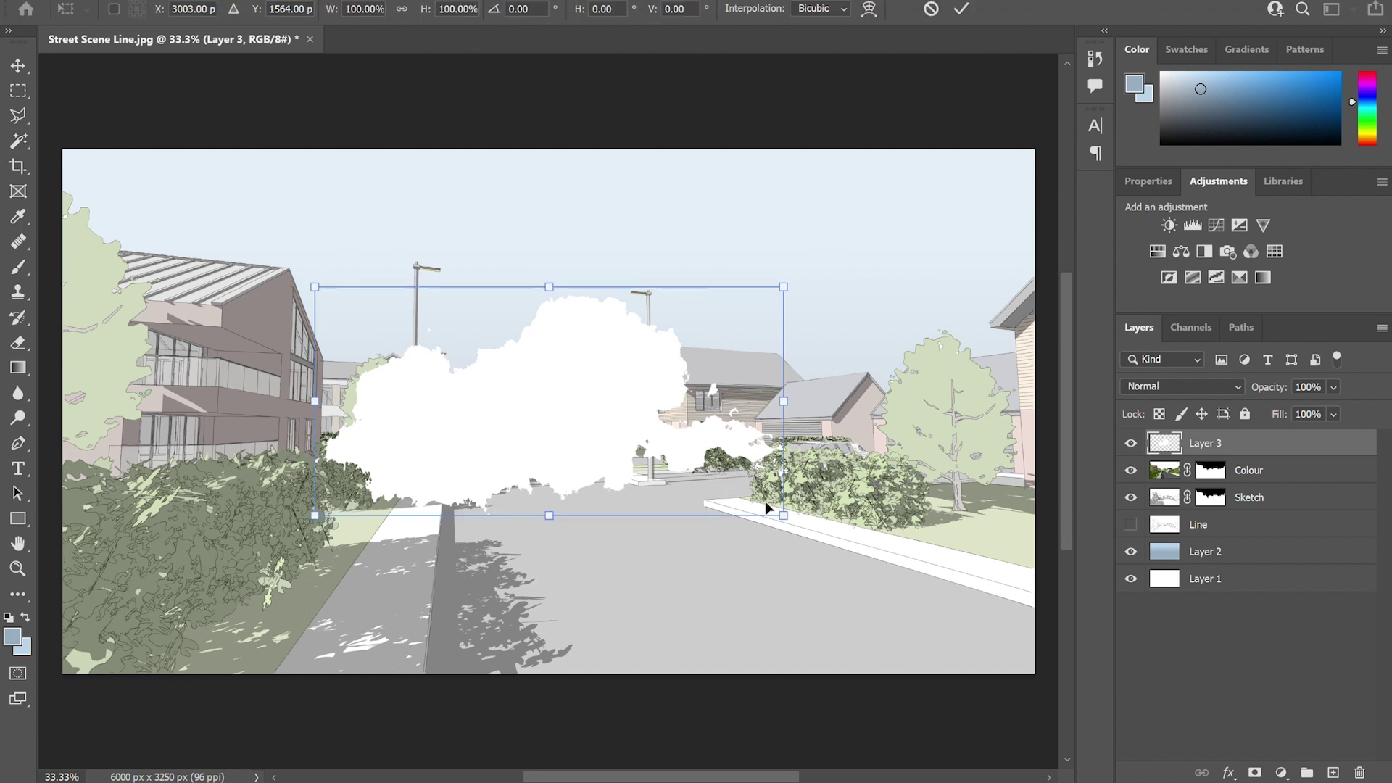
left_click_drag(788, 527, 547, 400)
left_click_drag(482, 353, 760, 228)
key("Return")
key("w")
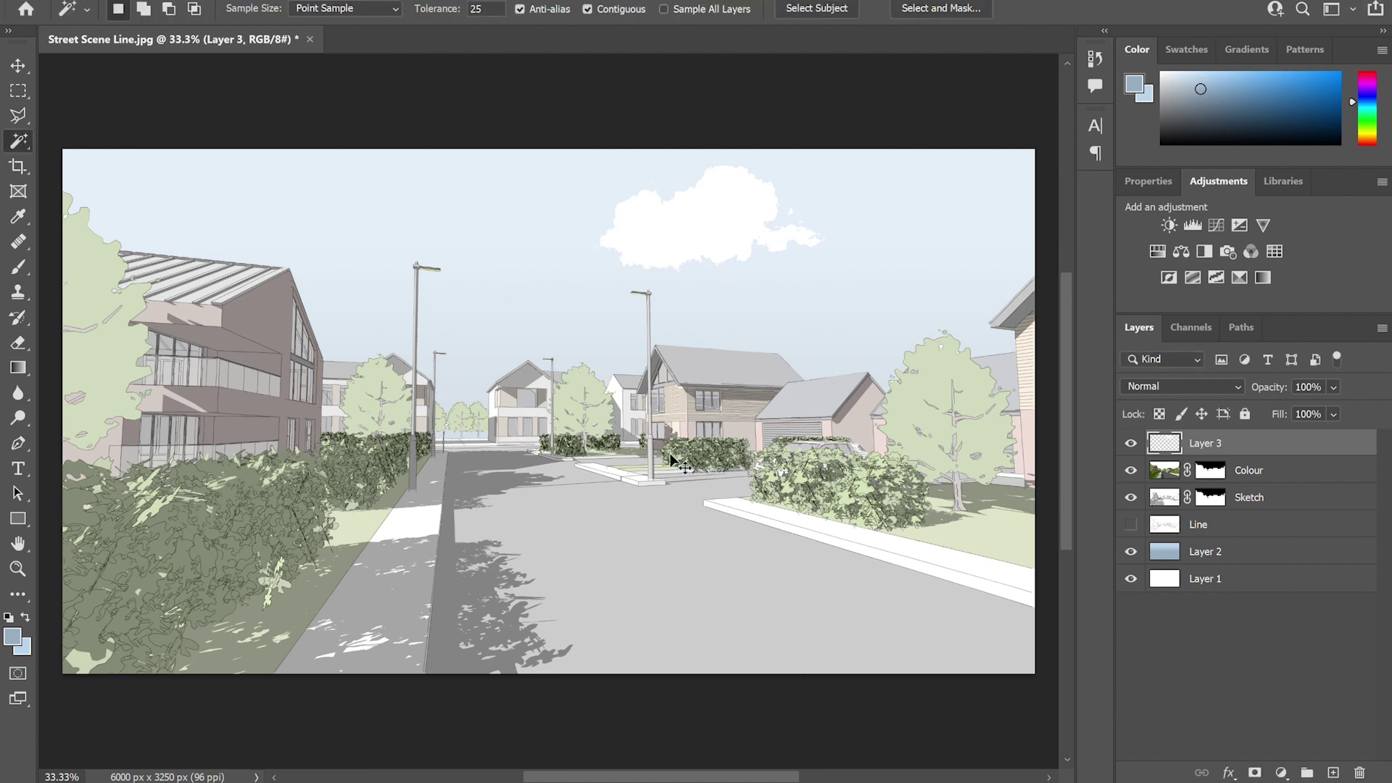
Paste a second cloud, delete its black background and brighten it to white
key("ctrl+v")
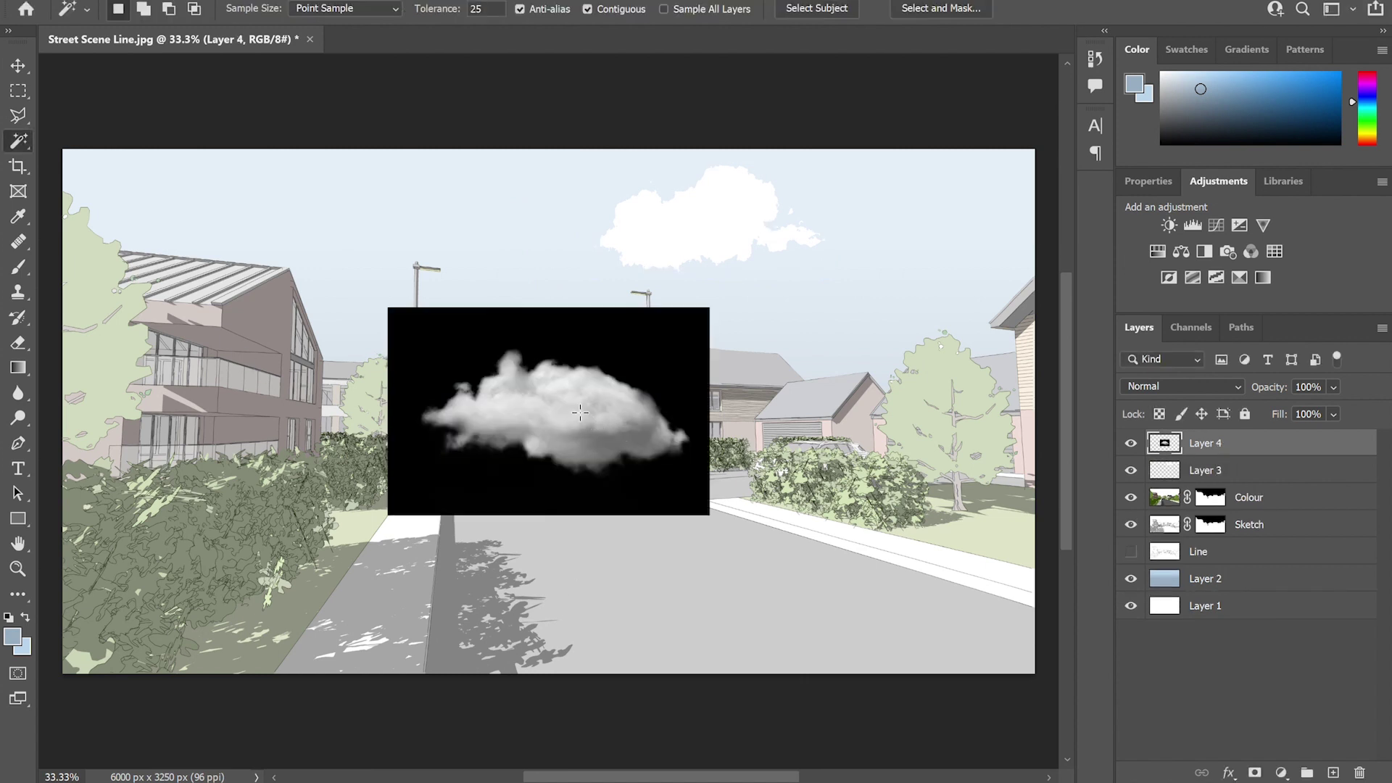
left_click(644, 359, "shift")
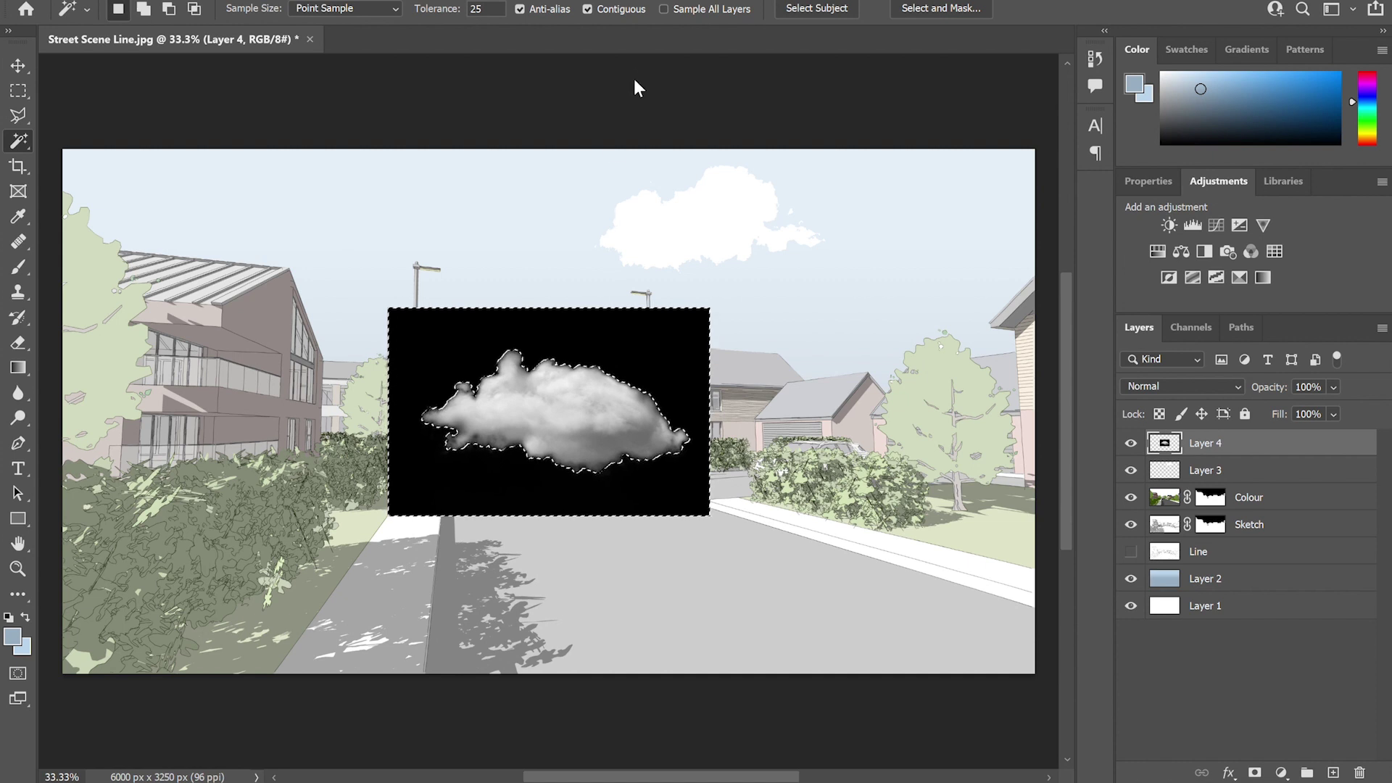
key("Delete")
key("ctrl+d")
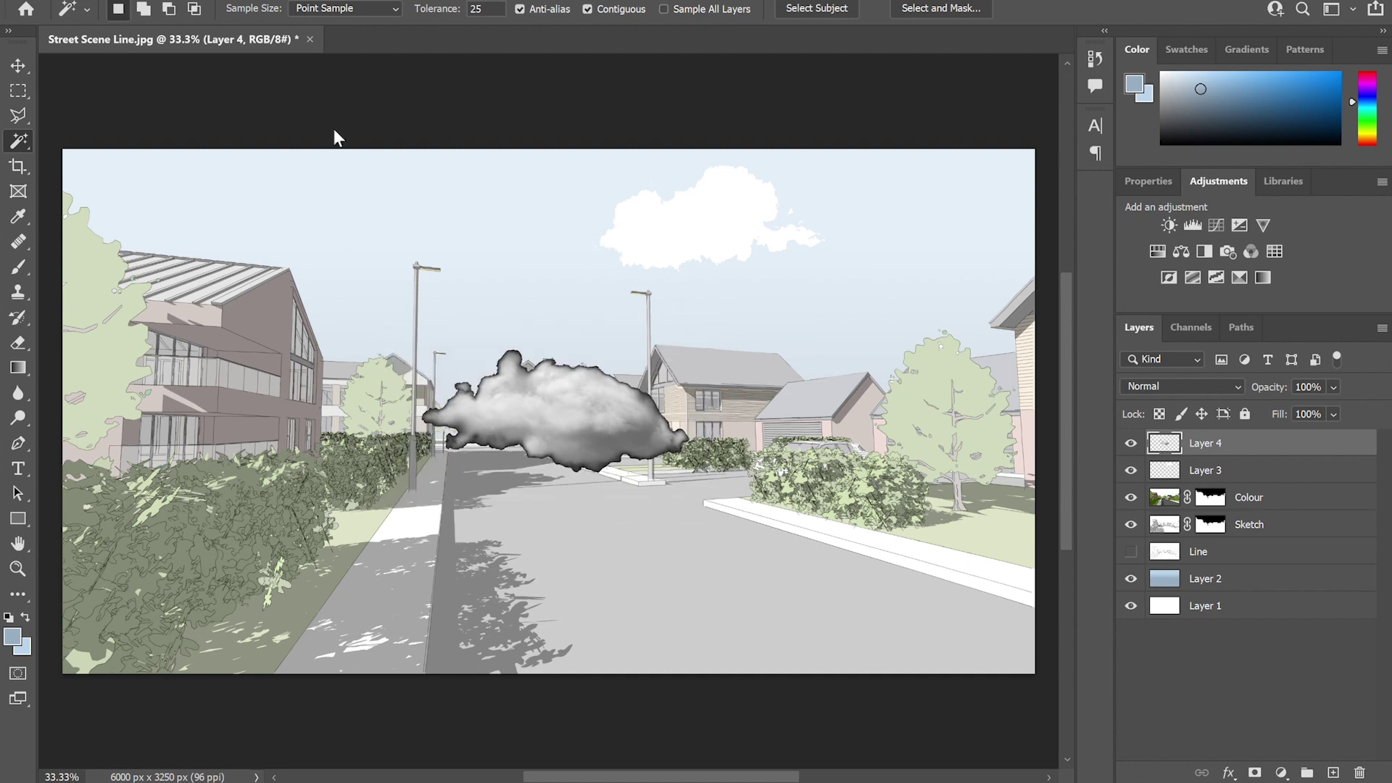
key("i")
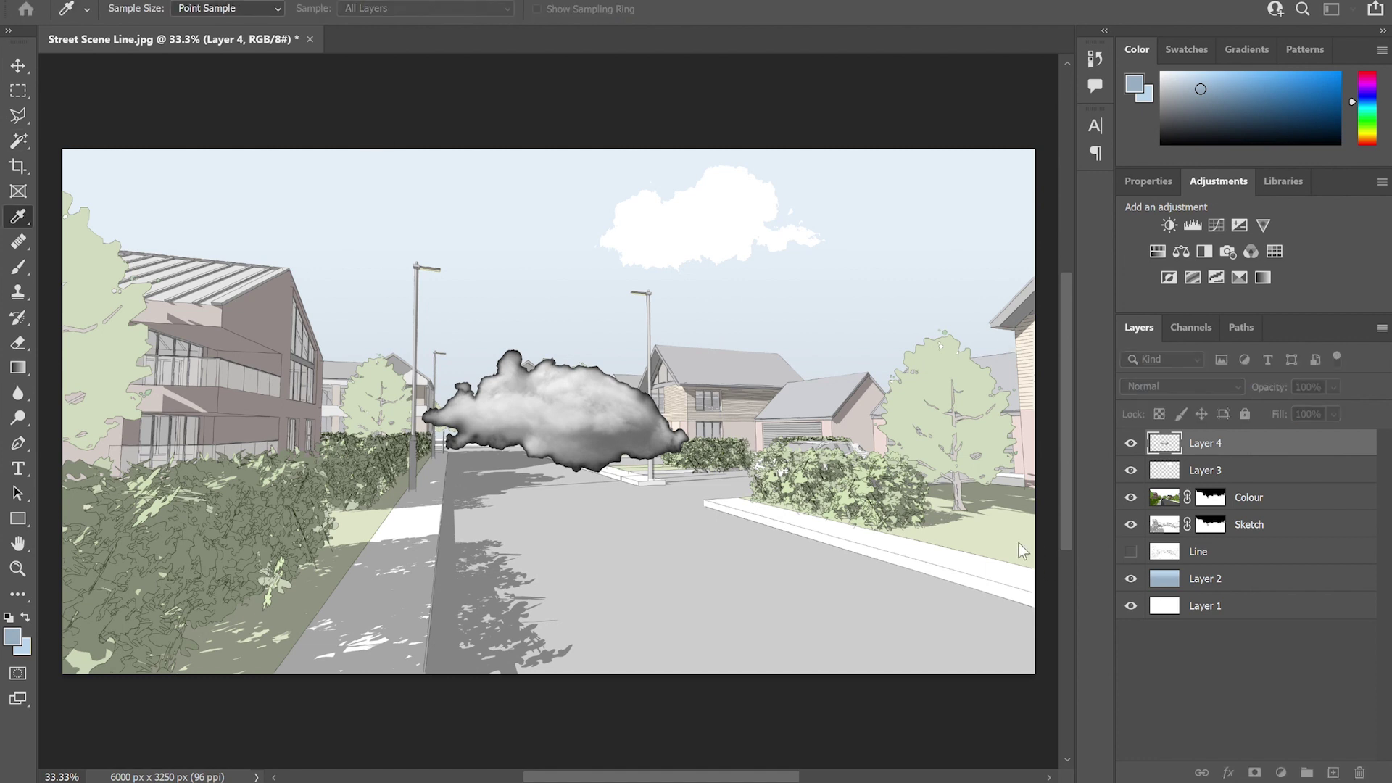
key("ctrl+shift+BackSpace")
key("w")
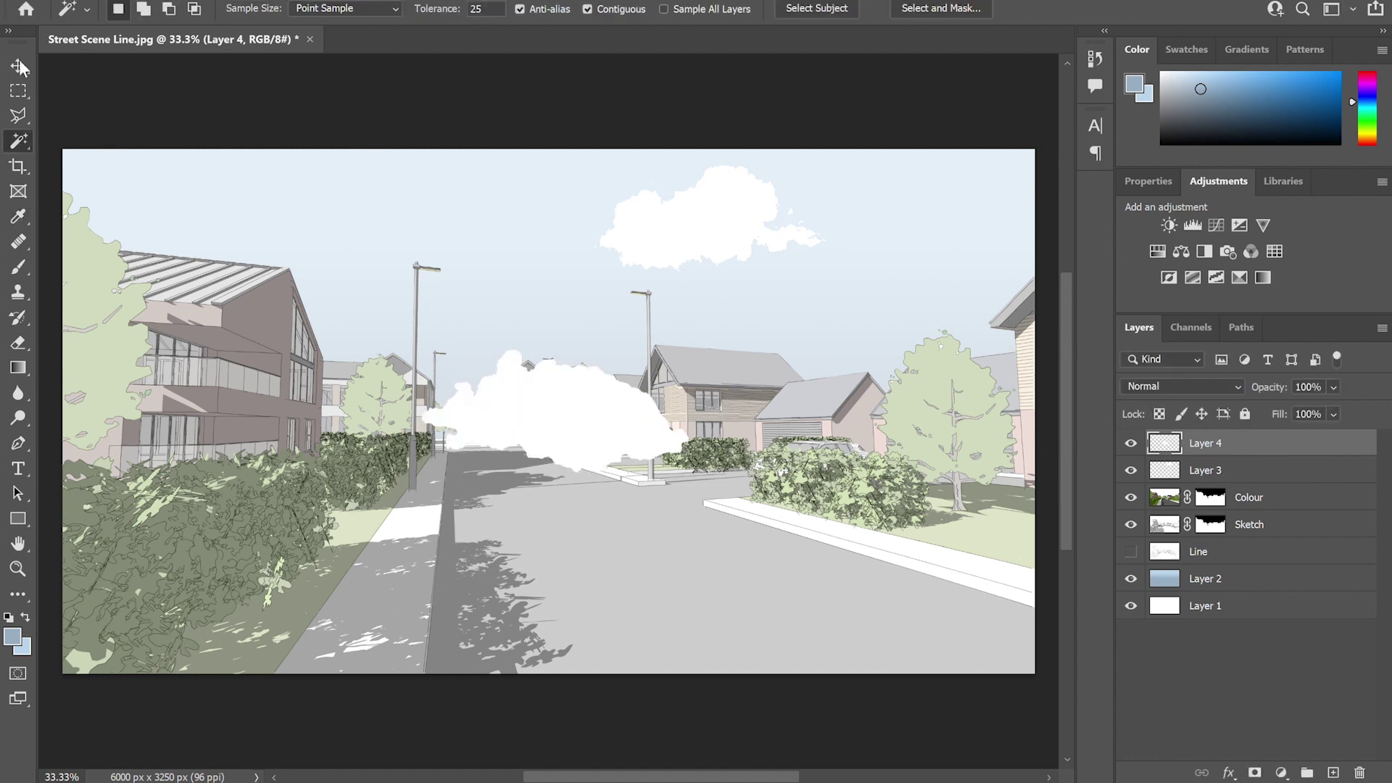
Move the Layer 4 cloud up and left into the upper-left sky
left_click(19, 66)
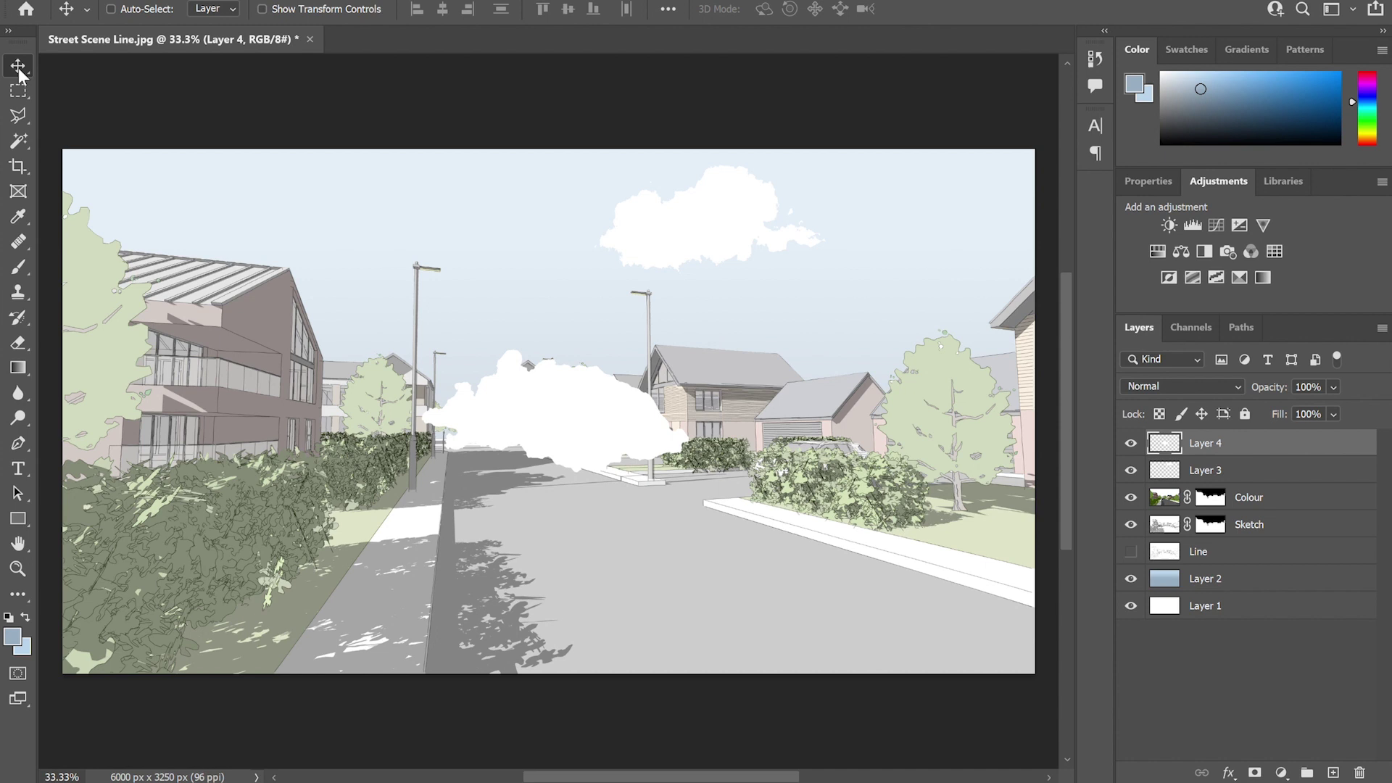
left_click_drag(614, 437, 529, 351)
left_click_drag(385, 213, 257, 217)
Group Layers 3 and 4 above Layer 2 into a group named 'Clouds'
left_click(1301, 477, "shift")
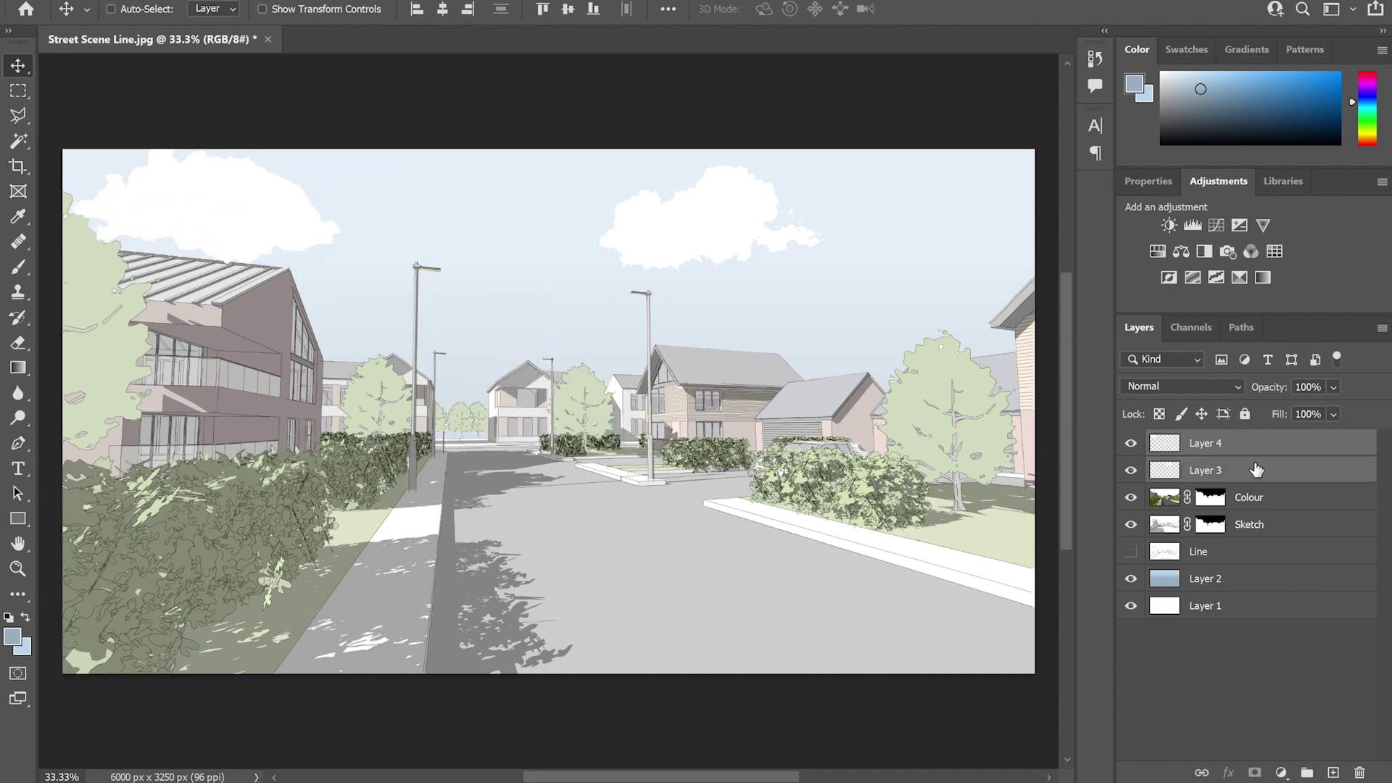
left_click_drag(1257, 470, 1238, 570)
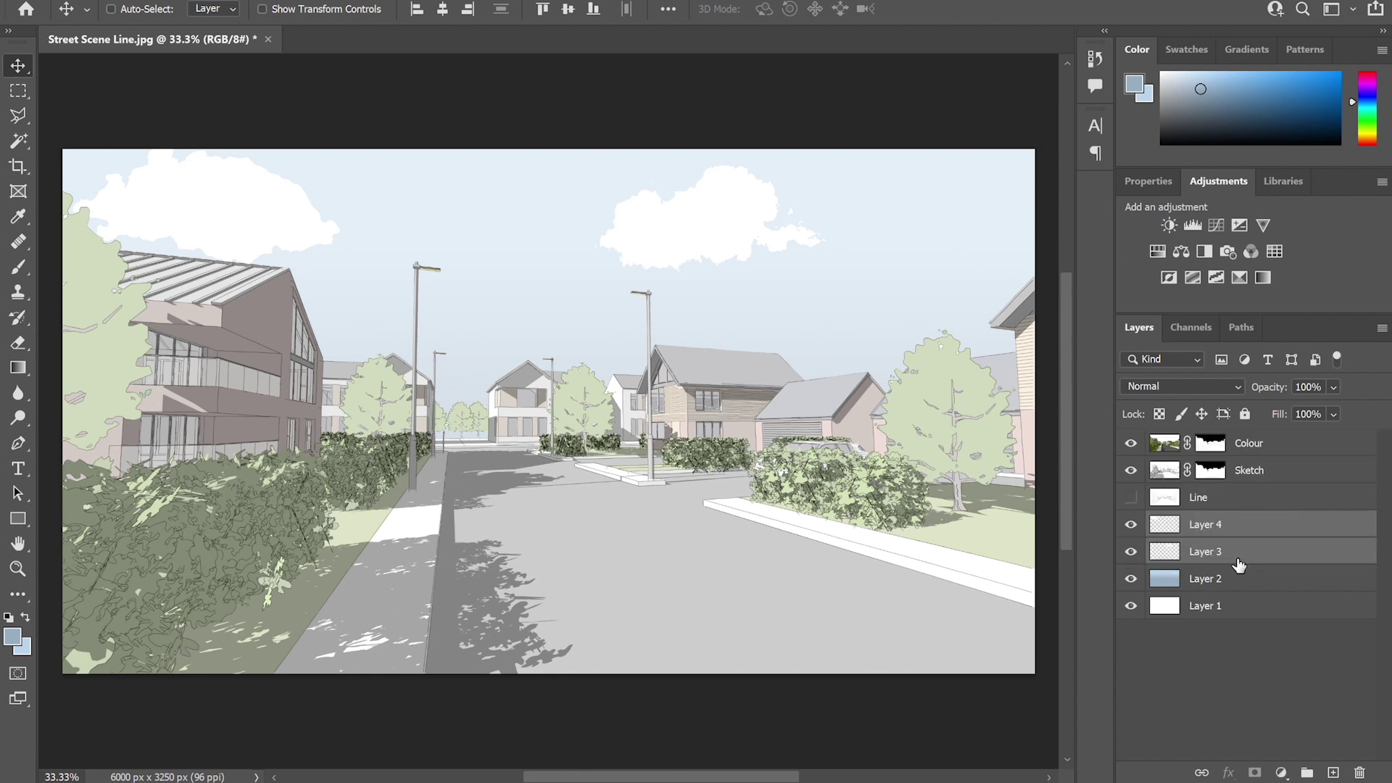
key("ctrl+g")
double_click(1205, 531)
type("cLOUD")
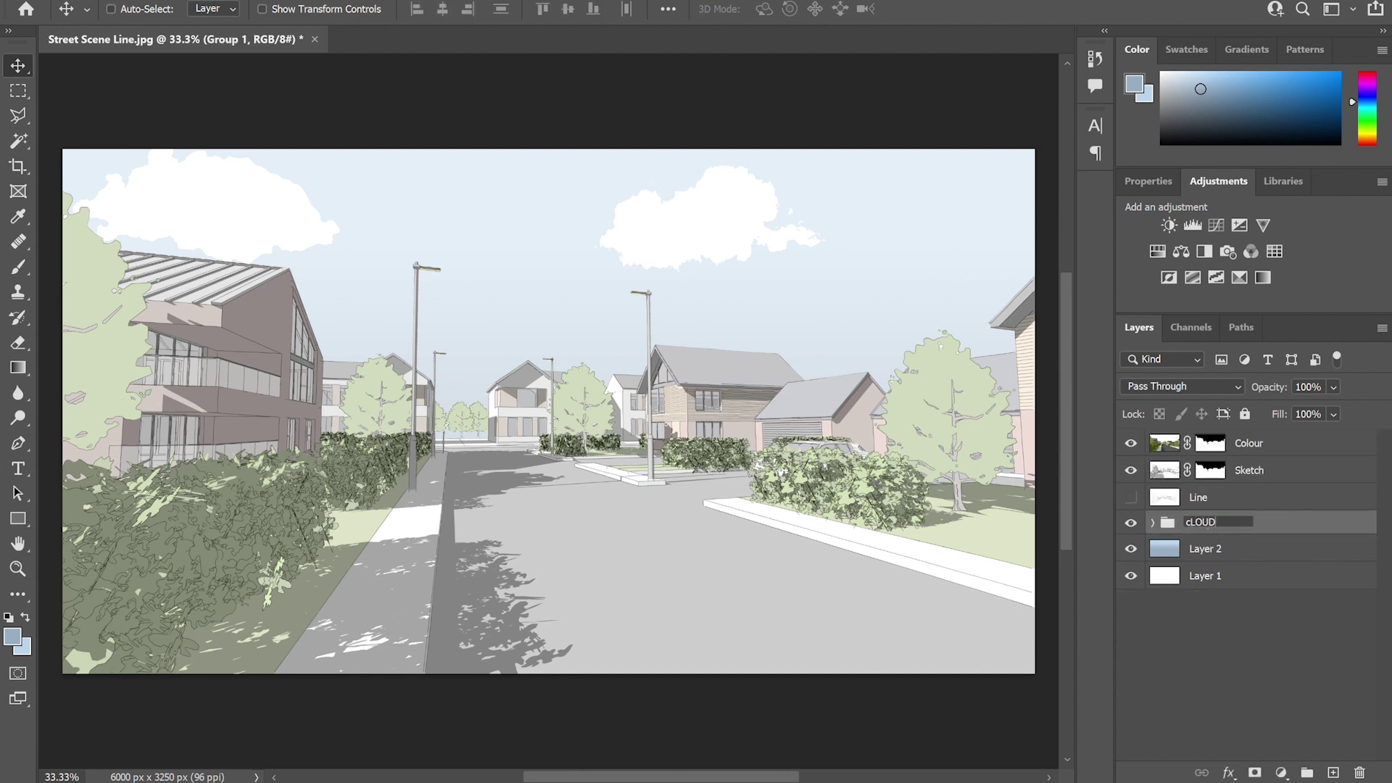
type("S")
key("Return")
double_click(1206, 531)
type("Clouds")
key("Return")
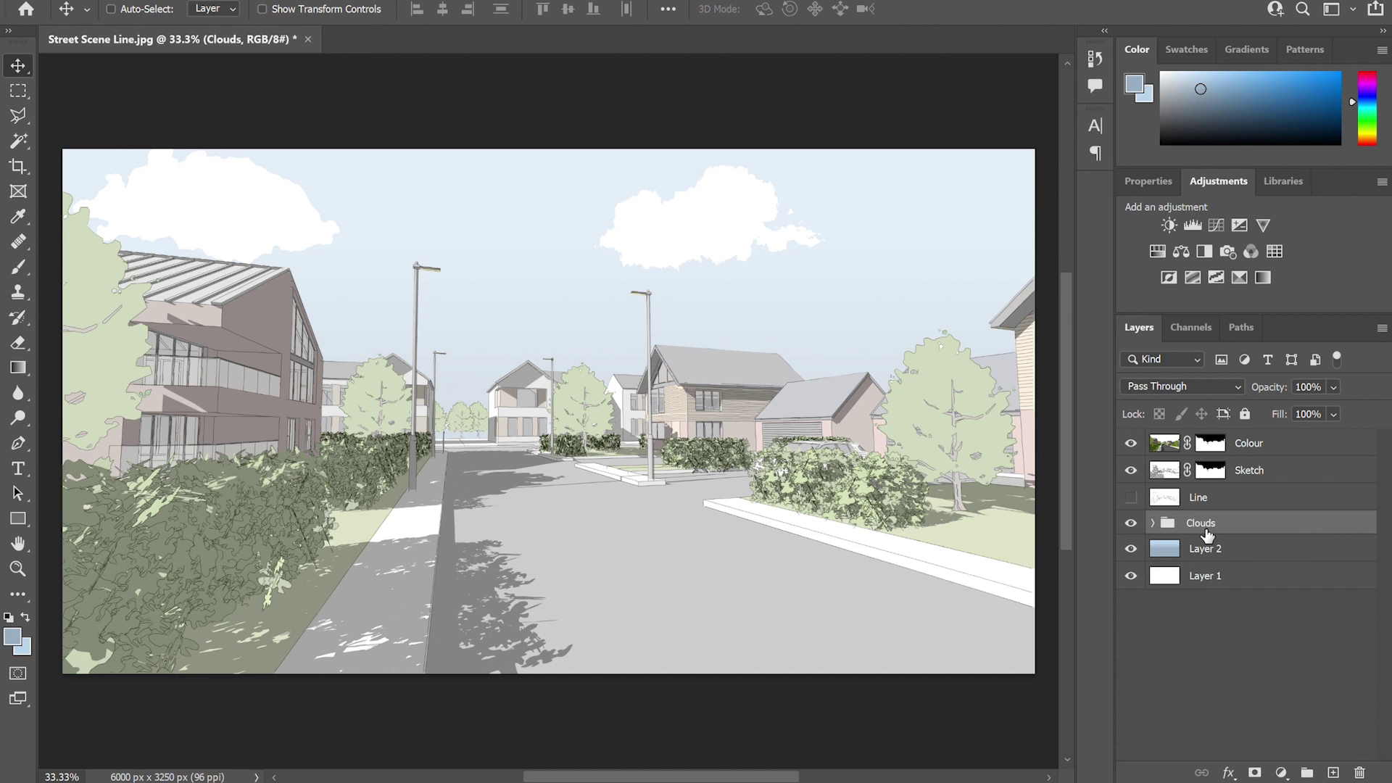
Rename Layer 4 to 'Cloud 2' and Layer 3 to 'Cloud 1' inside the group
left_click(1157, 528)
left_click(1220, 554)
double_click(1222, 556)
type("C")
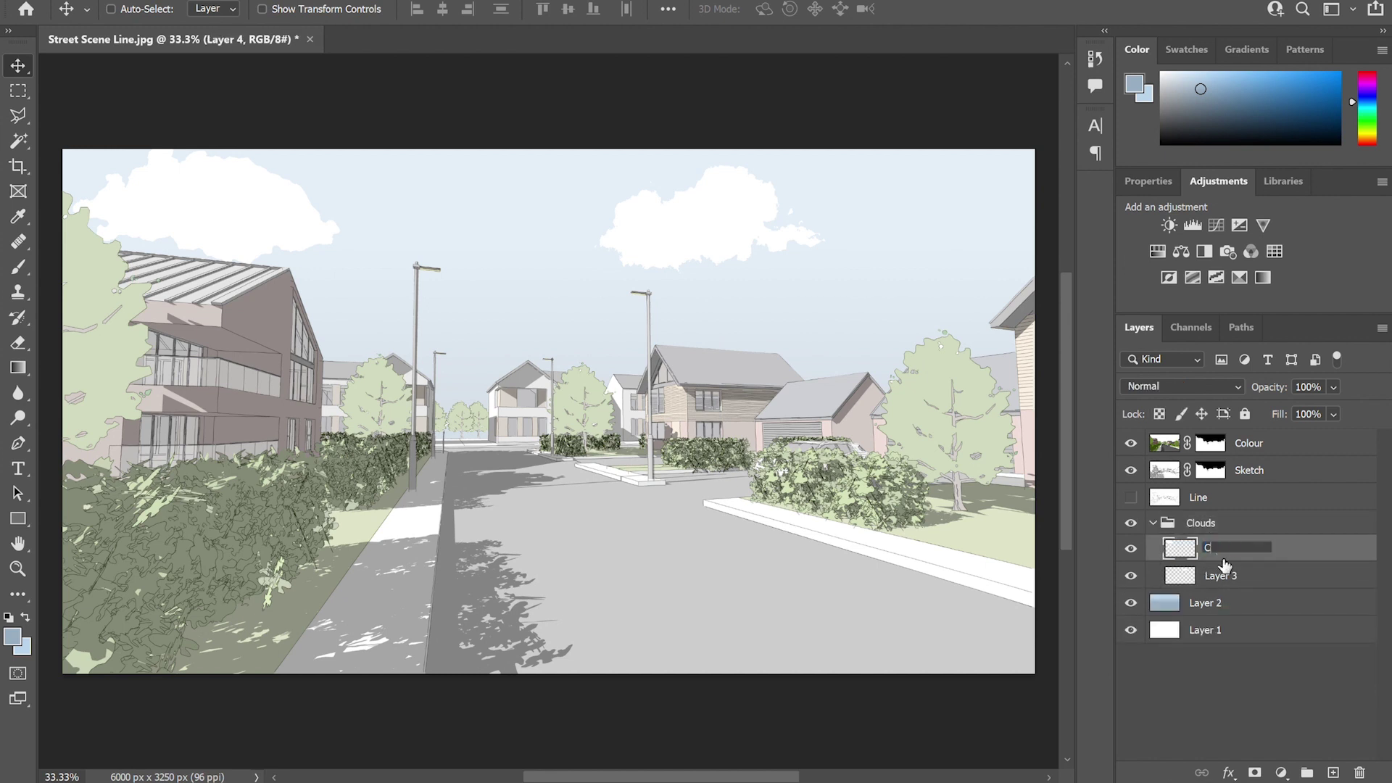
type("loud 2")
key("Return")
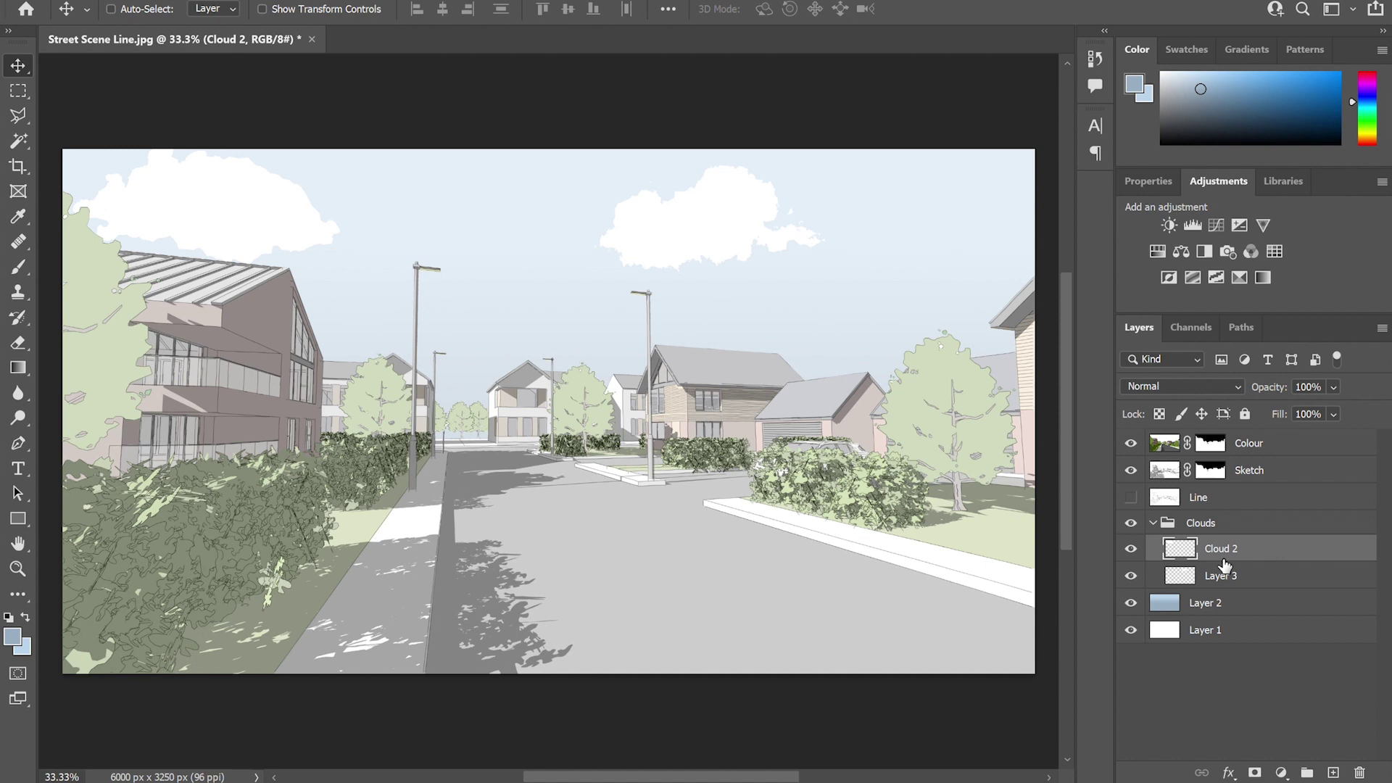
left_click(1224, 577)
double_click(1224, 577)
type("Cloud 1")
key("Return")
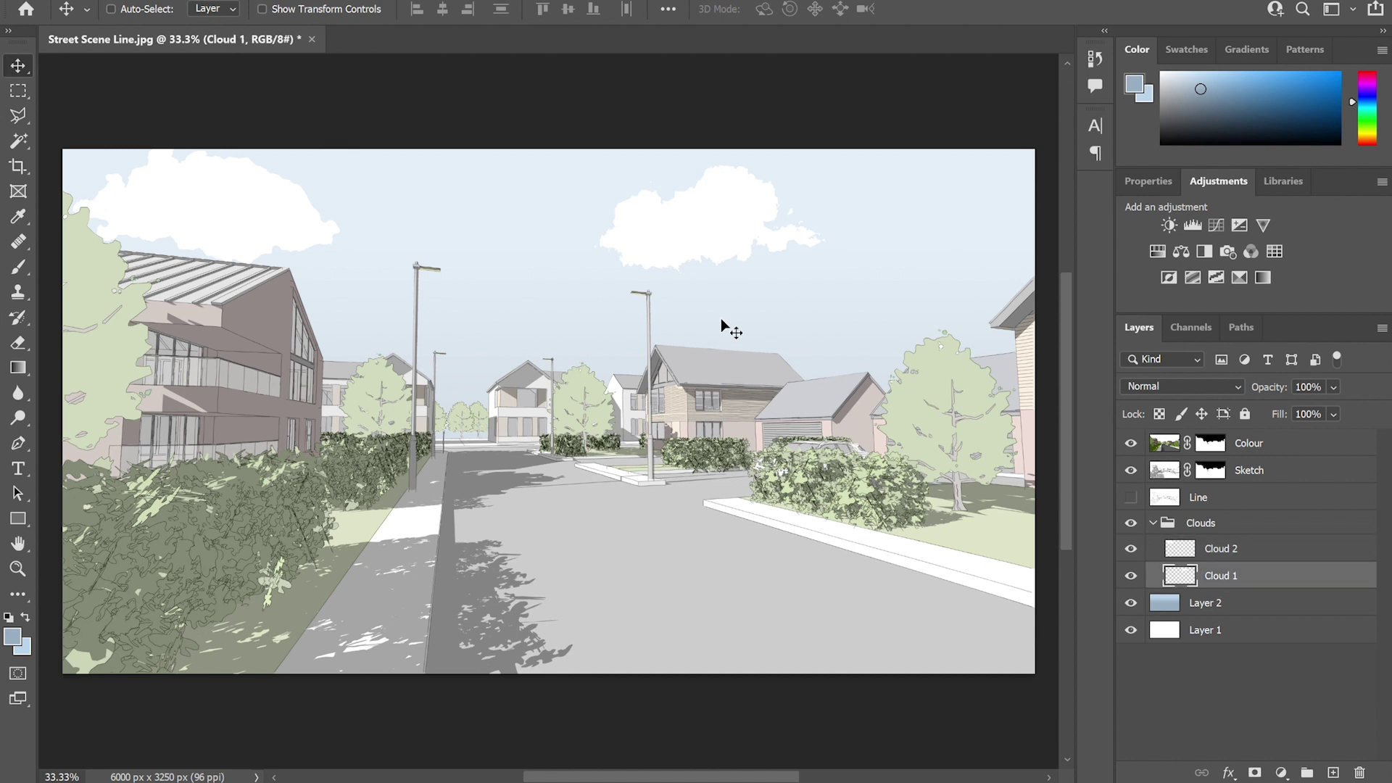
Add a mirrored copy of Cloud 1, enlarged to about 115%, in the top-right sky
left_click_drag(724, 255, 1017, 229)
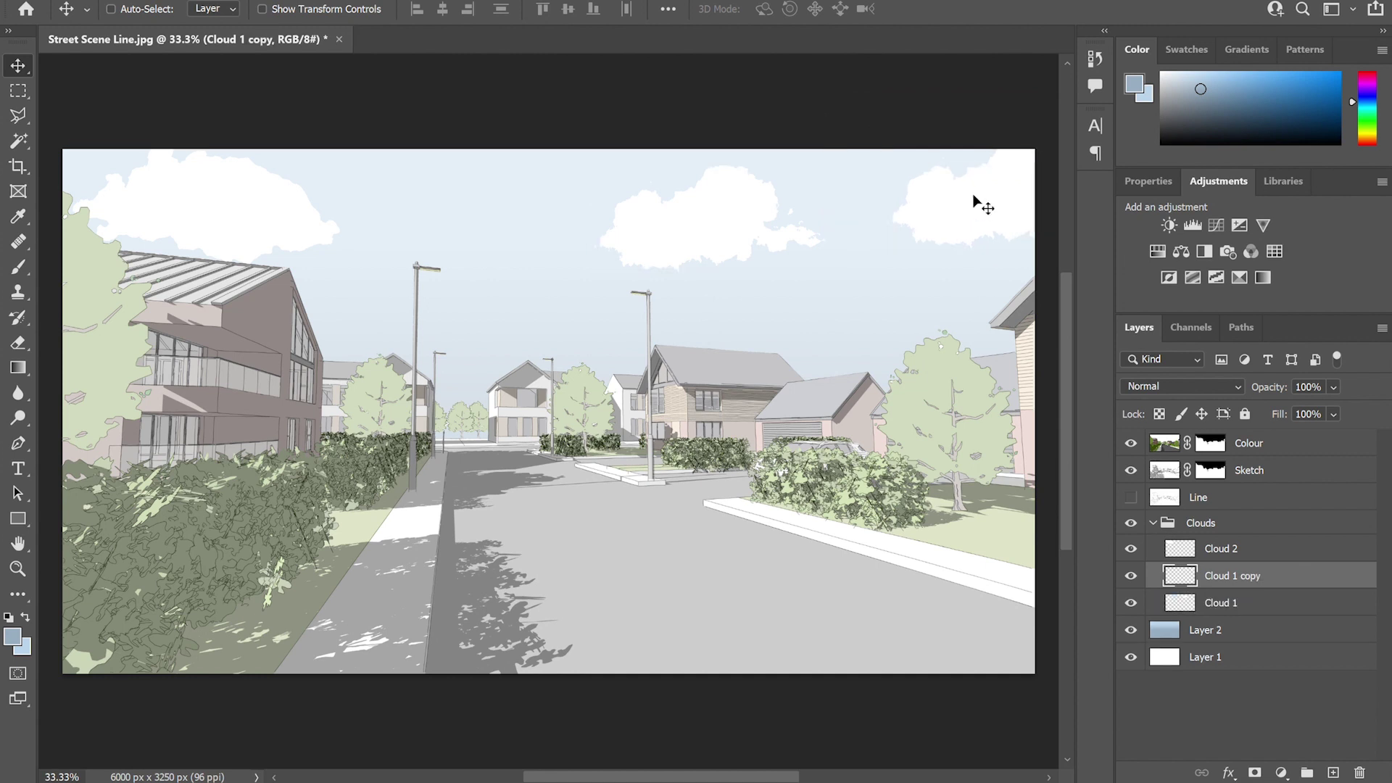
key("ctrl+t")
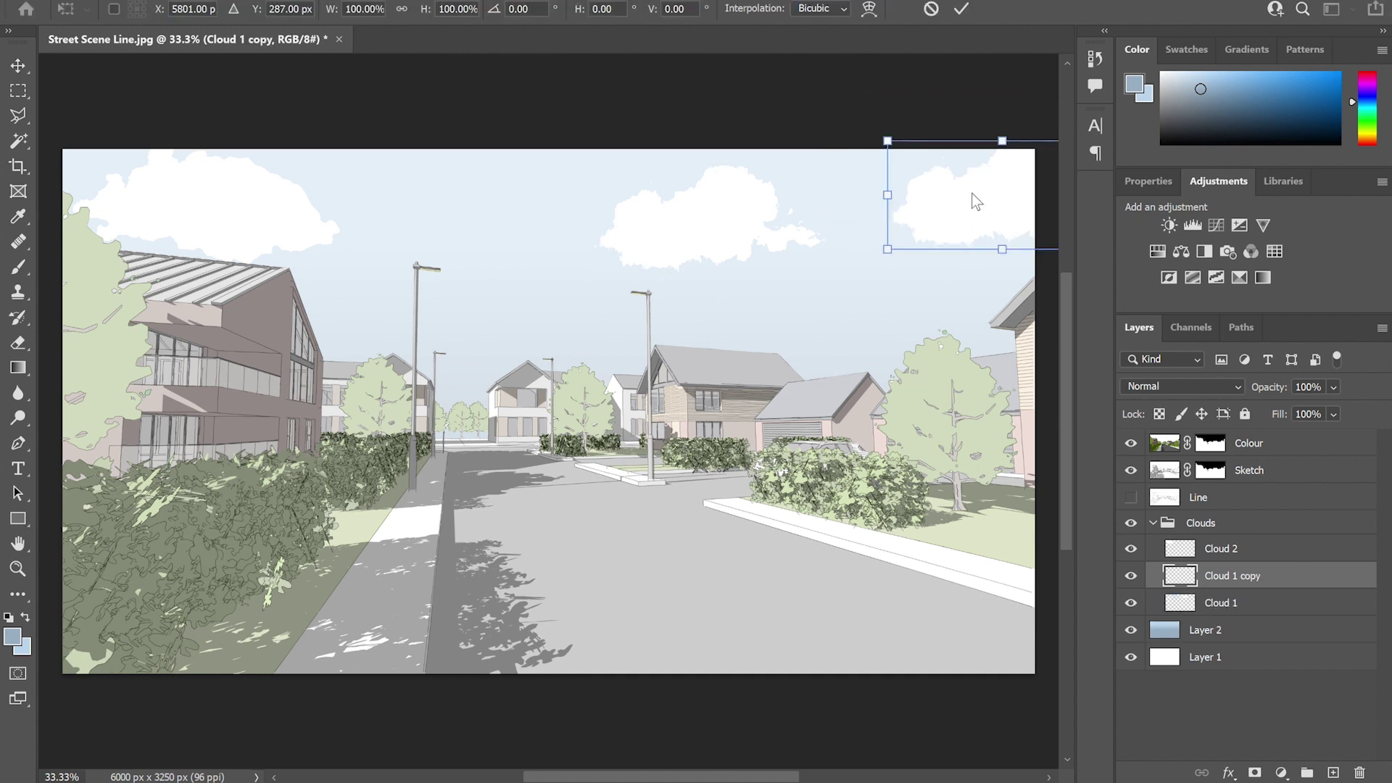
right_click(1016, 577)
left_click(963, 234)
left_click_drag(898, 264, 863, 280)
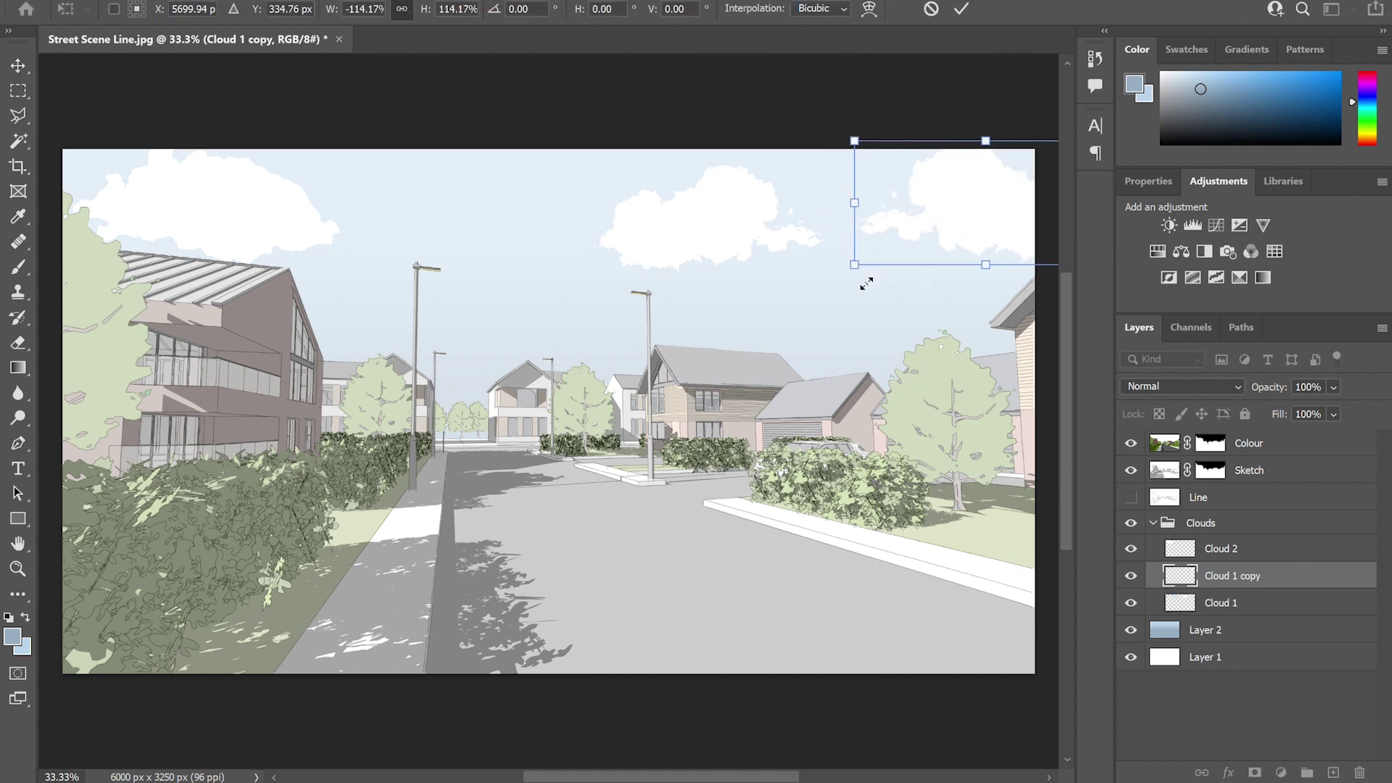
left_click_drag(959, 211, 1011, 191)
key("Return")
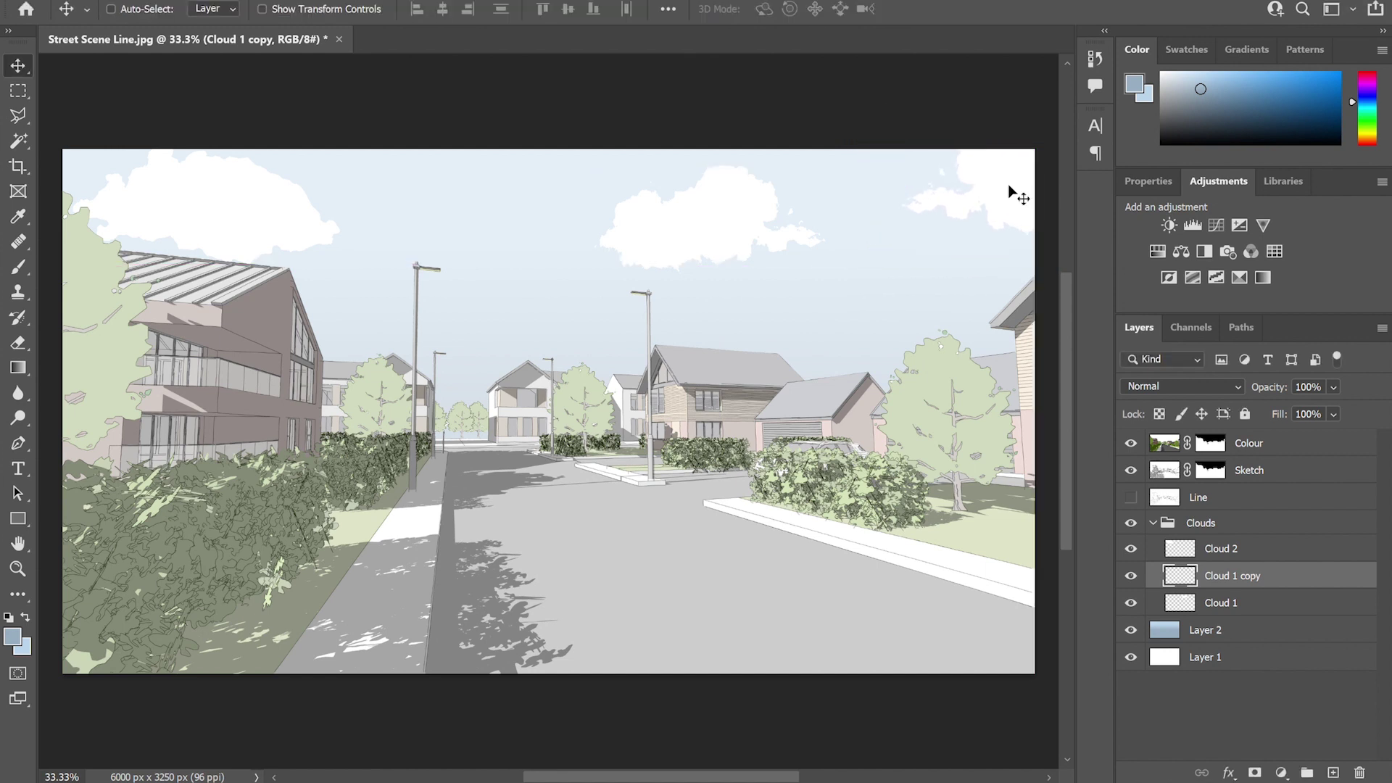
Add a Cloud 2 copy shrunk to about 57%, placed low beside the lamp post
left_click(1277, 558)
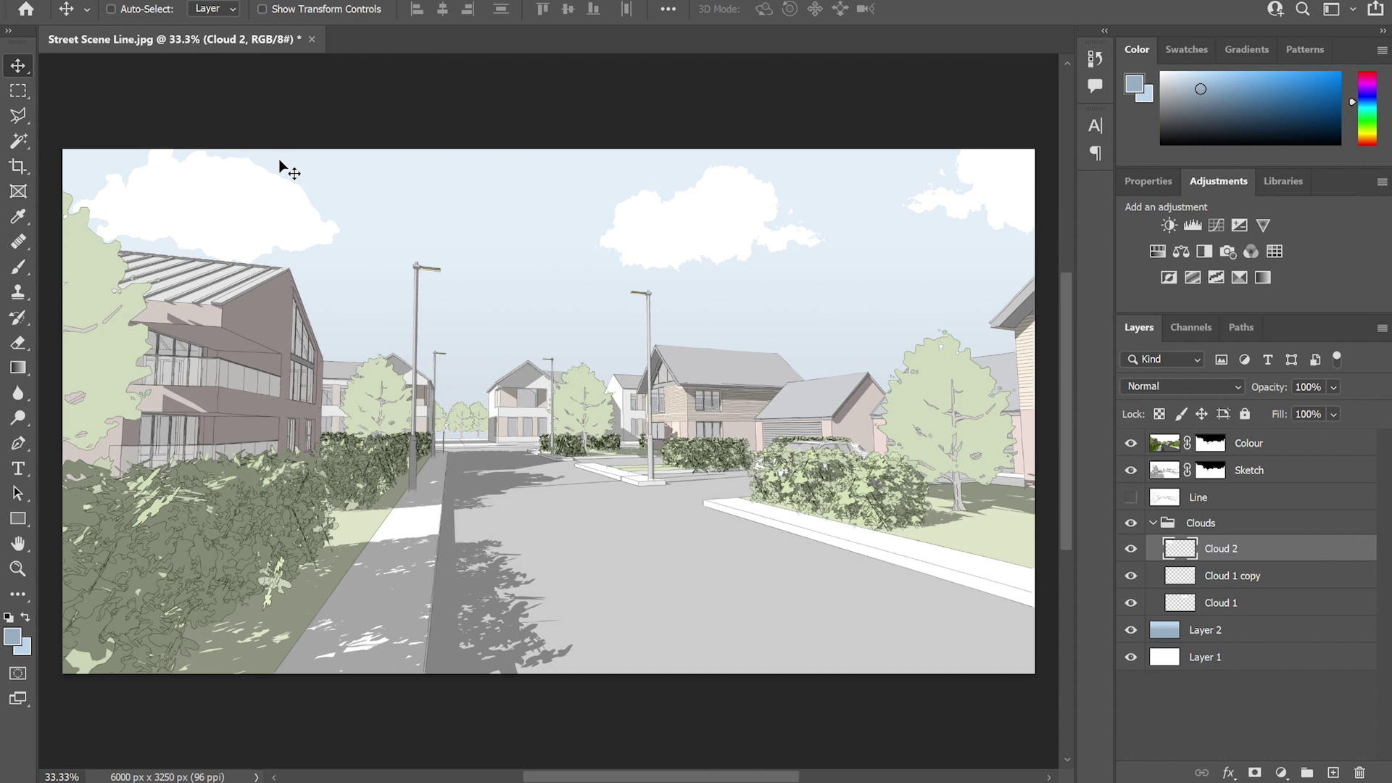
left_click_drag(282, 186, 511, 300)
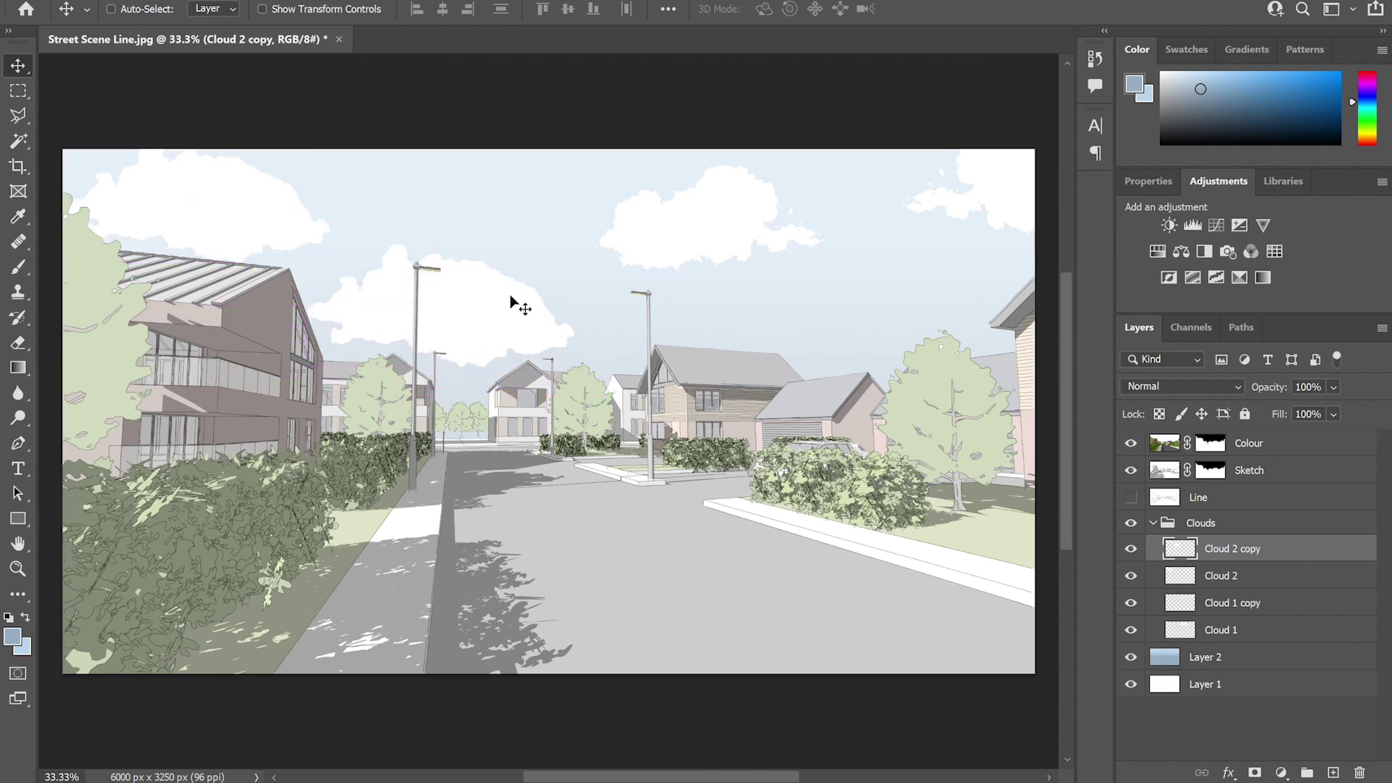
key("ctrl+t")
left_click_drag(582, 256, 467, 308)
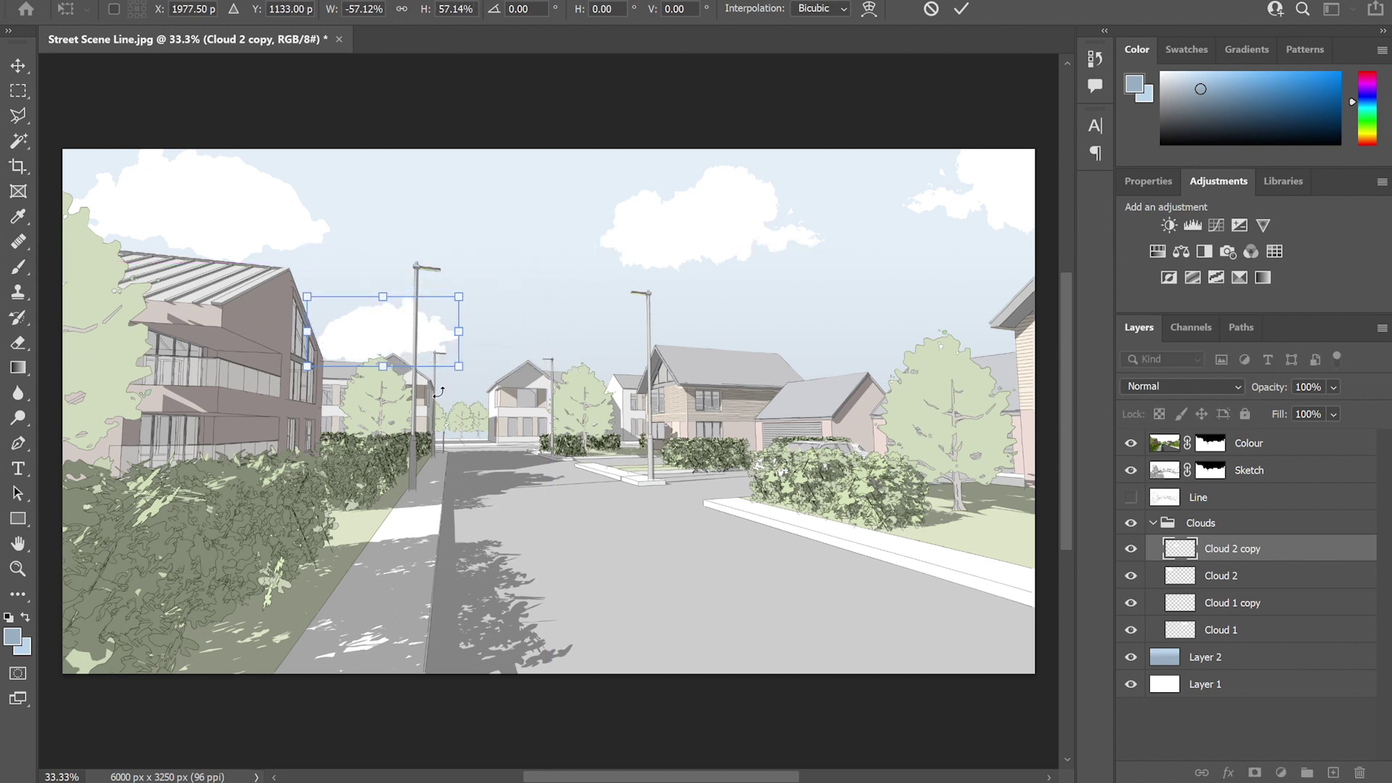
left_click_drag(432, 340, 469, 319)
key("Return")
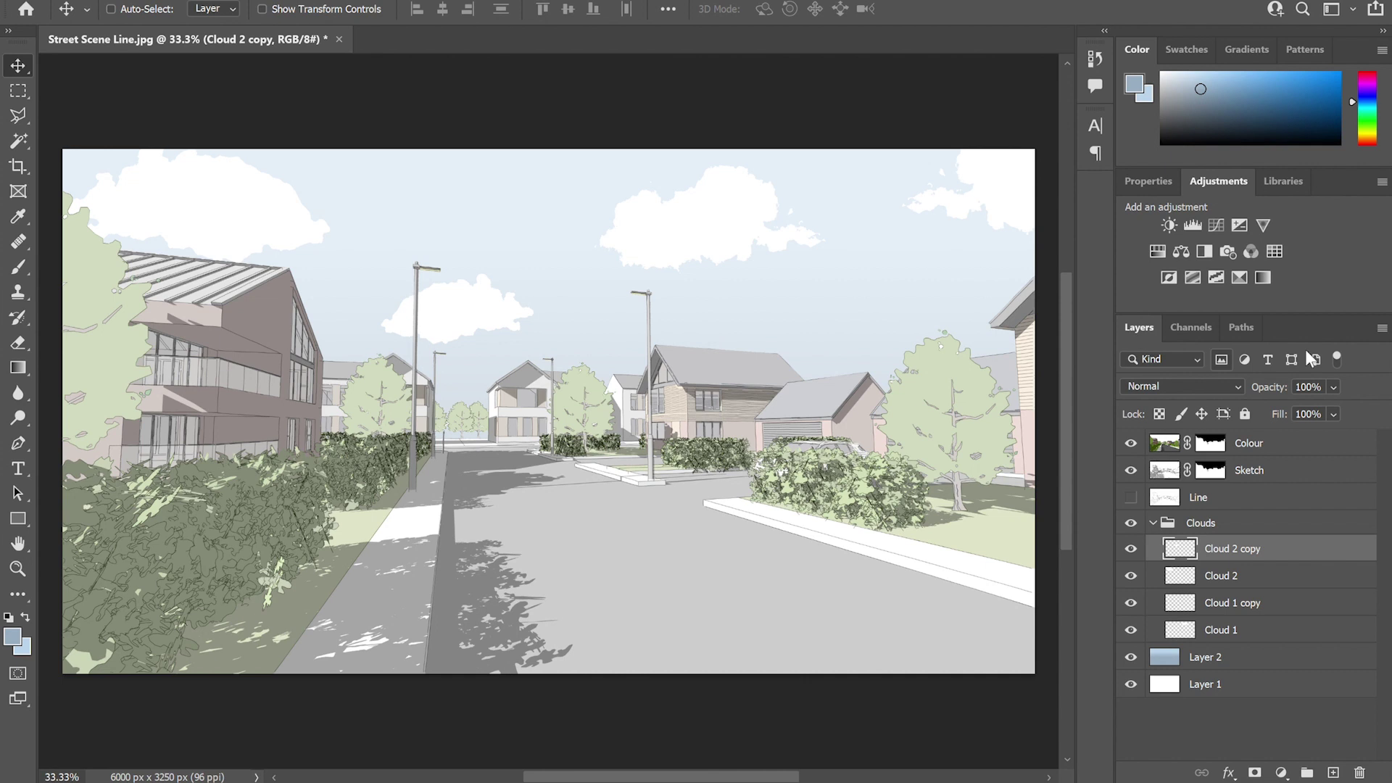
Set the Cloud 2 copy to 50% opacity and the Clouds group to 70%, then collapse the group
left_click(1309, 387)
type("50")
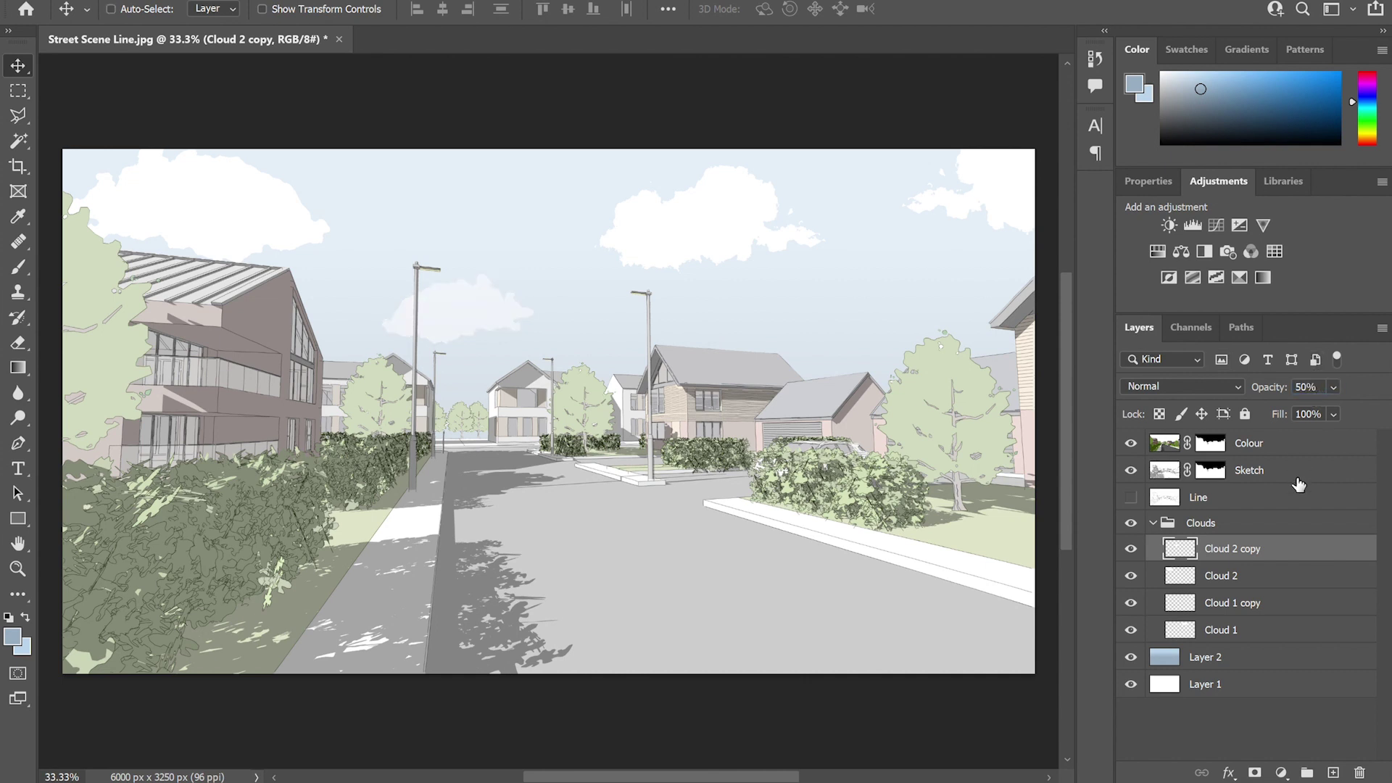
left_click(1225, 523)
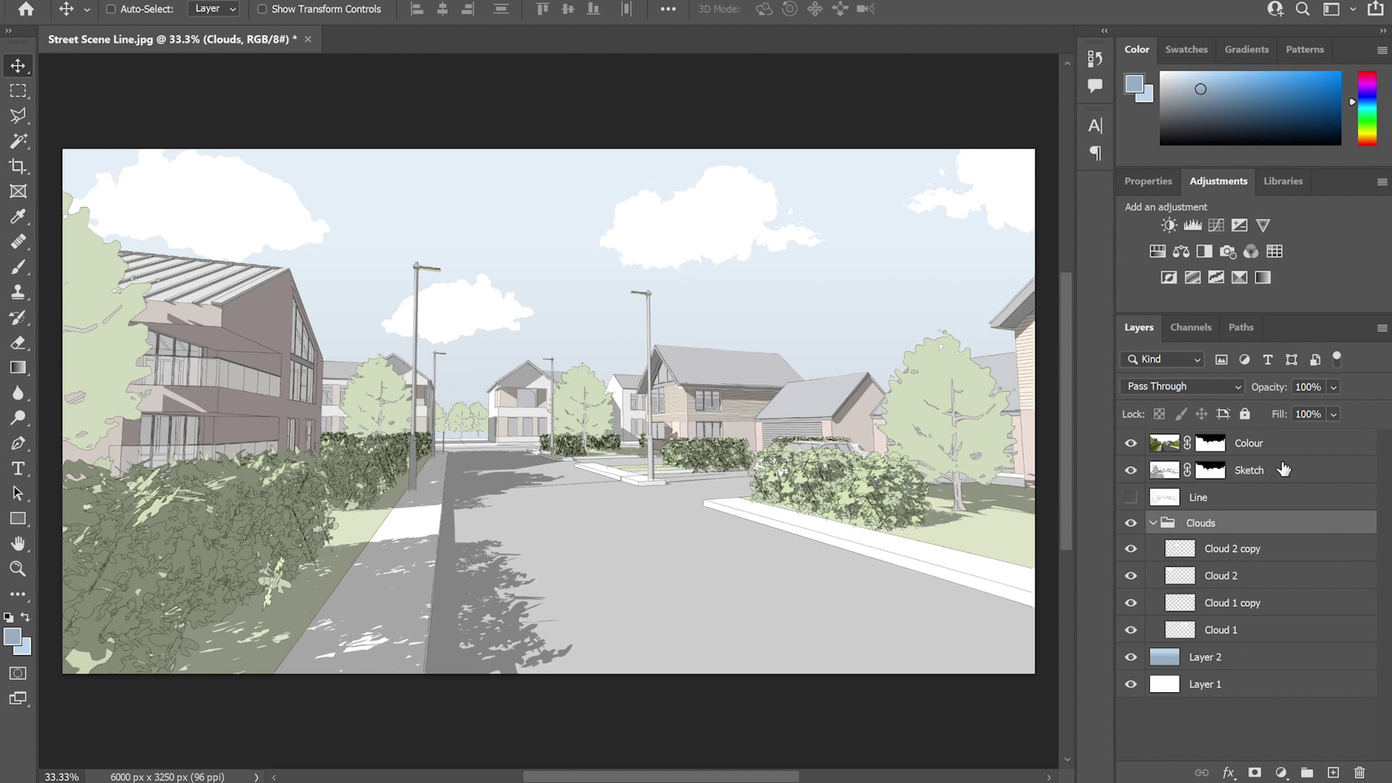
left_click(1309, 387, "ctrl")
type("80")
key("BackSpace")
key("BackSpace")
type("70")
left_click(1153, 523)
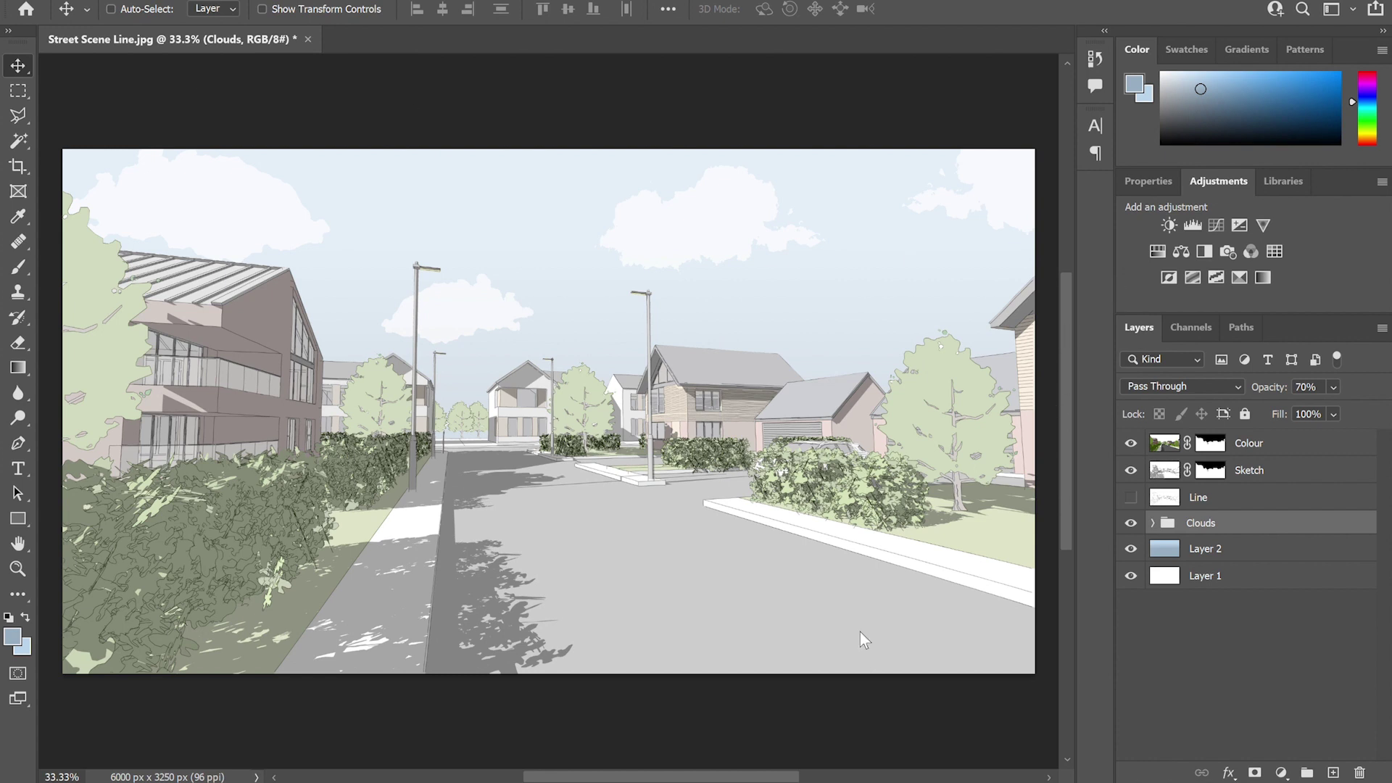
Paste the walking figures as the top layer on the street's right side, with the white background deleted
key("ctrl+v")
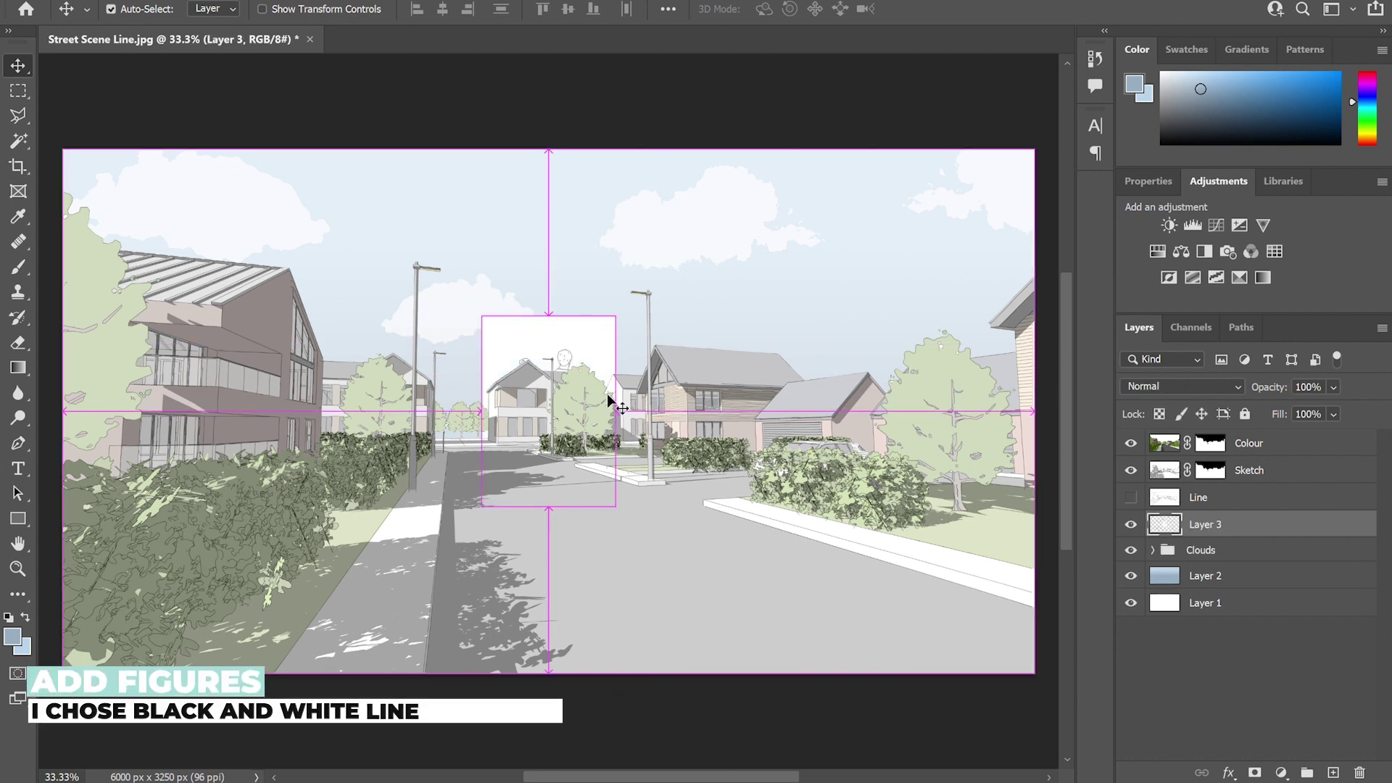
left_click_drag(1265, 524, 1246, 444)
left_click_drag(547, 350, 901, 435)
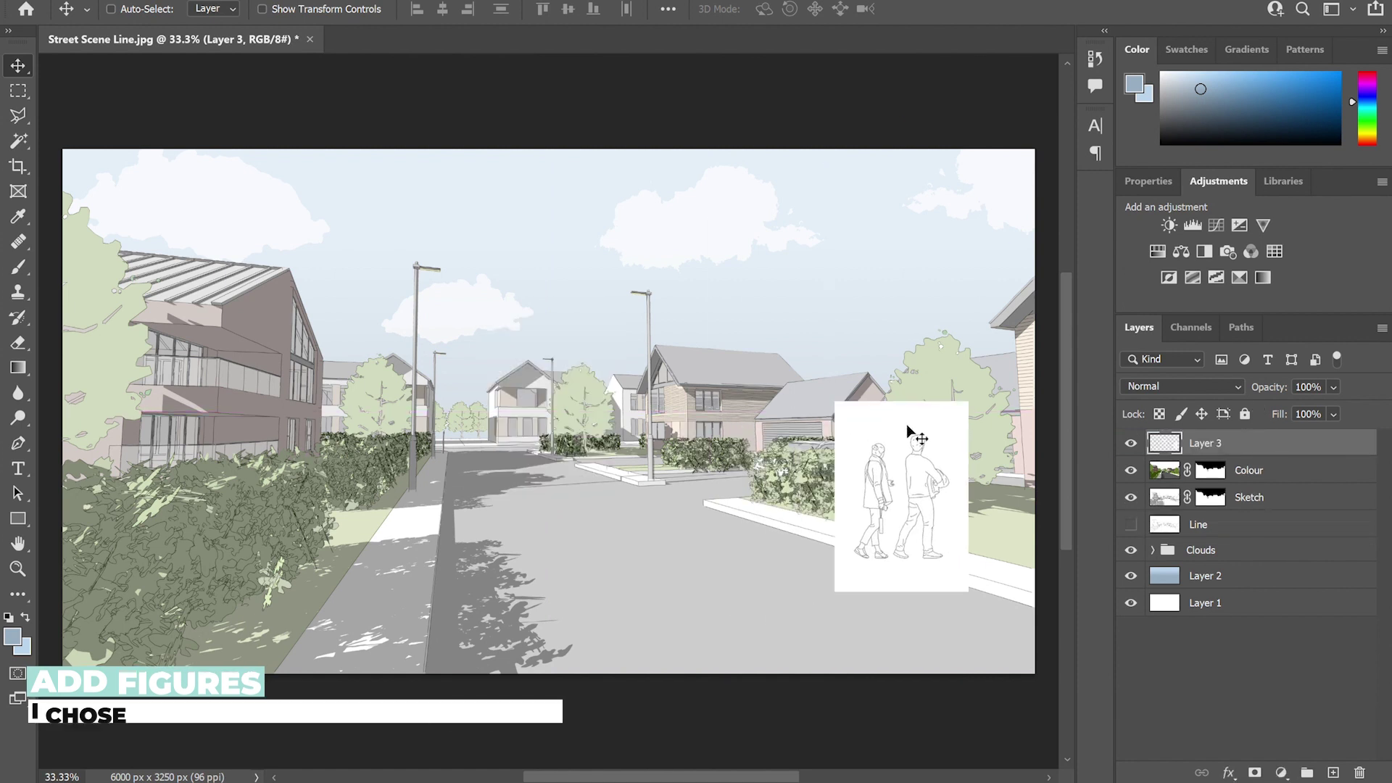
key("w")
left_click(893, 427)
key("Delete")
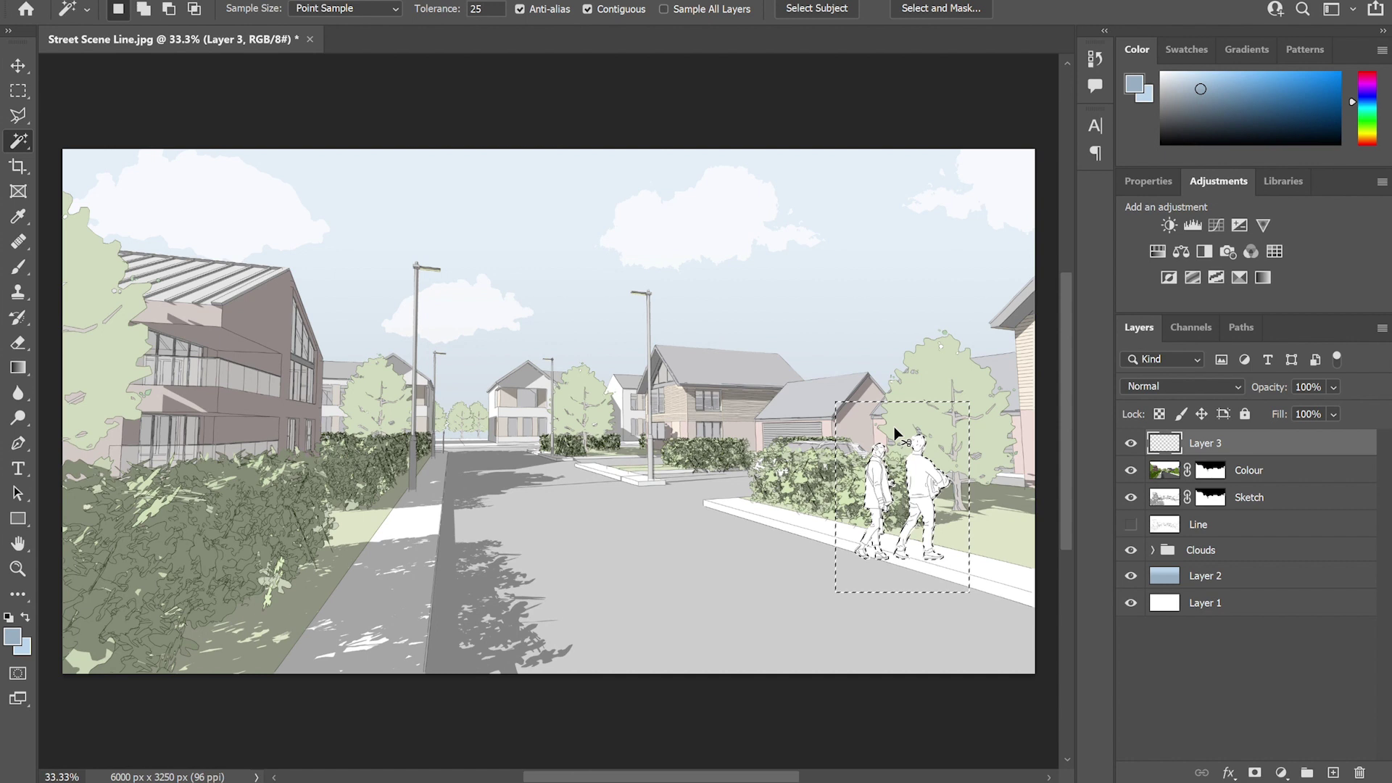
key("ctrl+d")
Mirror the figures, scale them to about 125% and align them on the right-hand pavement
key("ctrl+t")
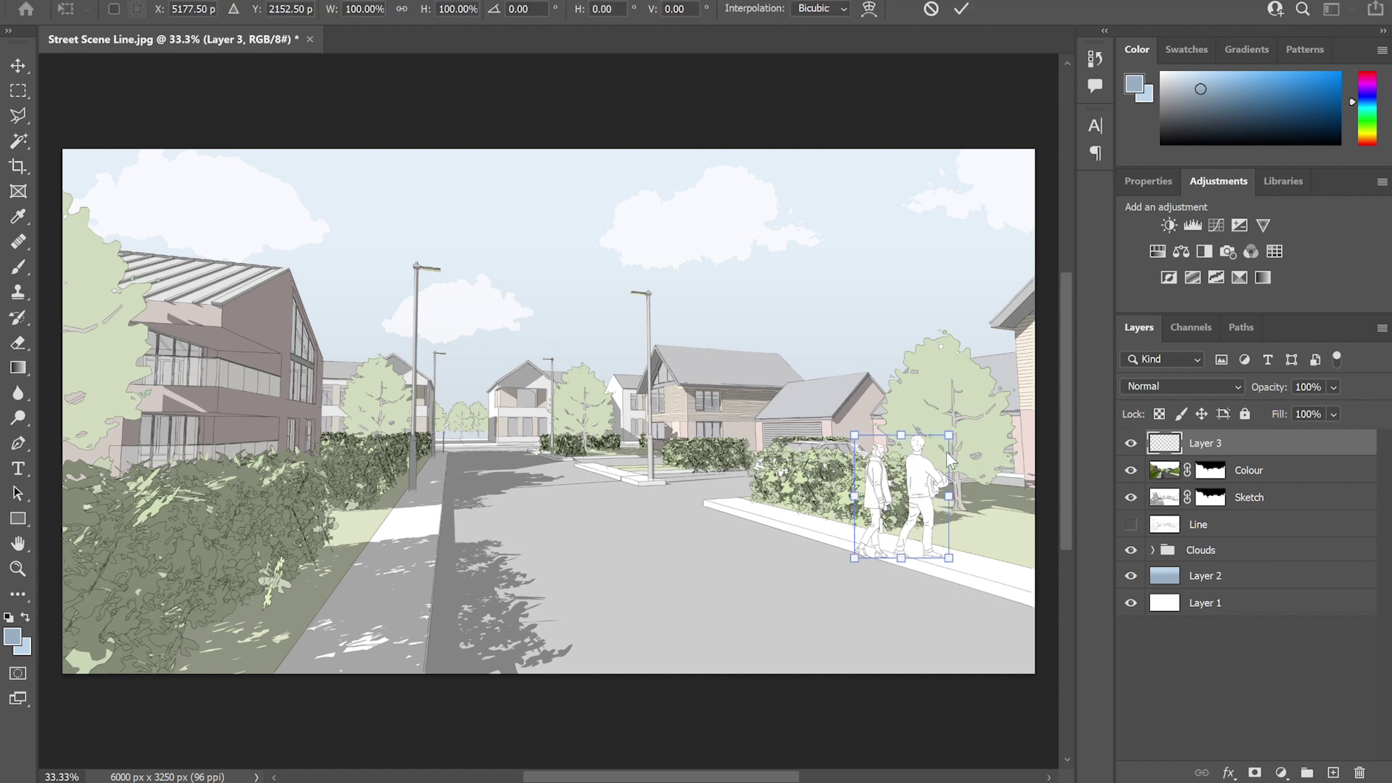
right_click(935, 470)
left_click(972, 443)
left_click_drag(935, 469, 854, 411)
left_click_drag(956, 535, 969, 519)
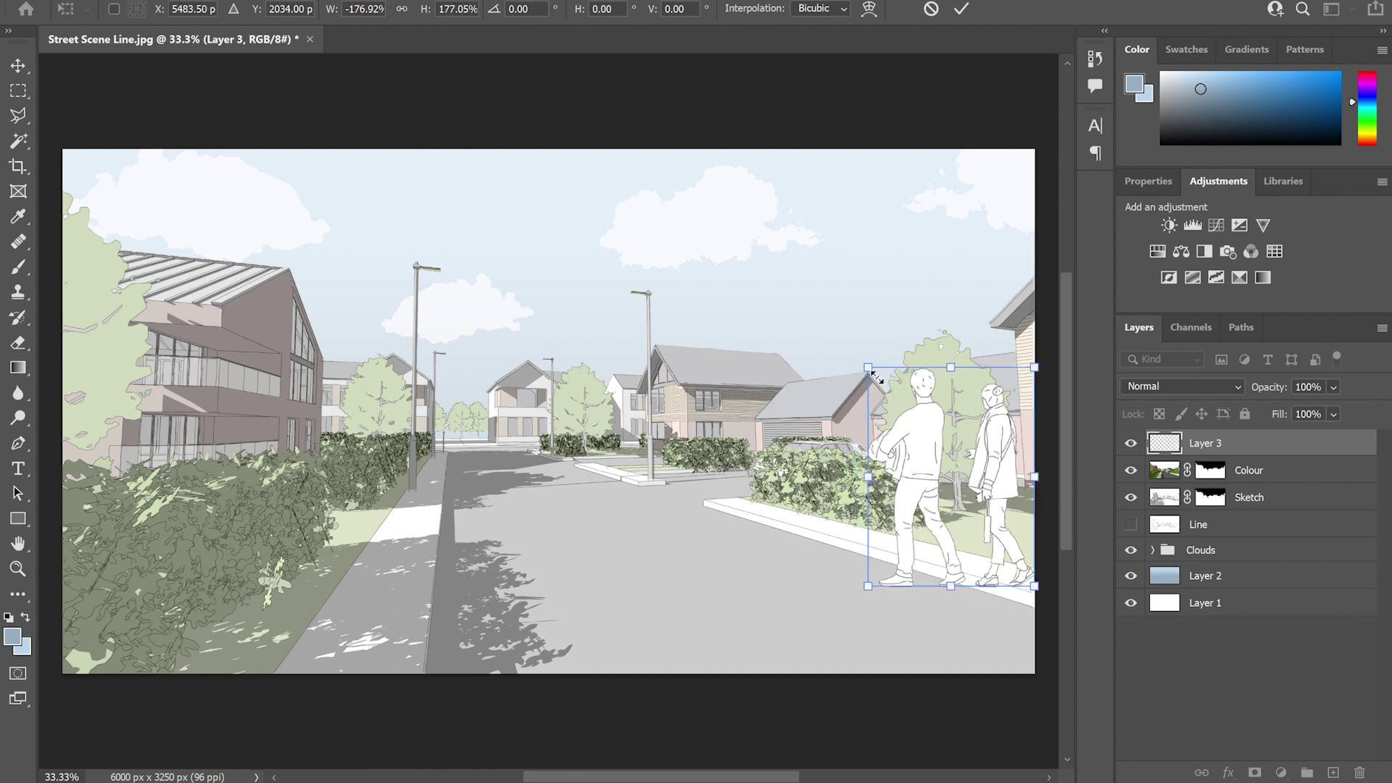
left_click_drag(877, 378, 909, 422)
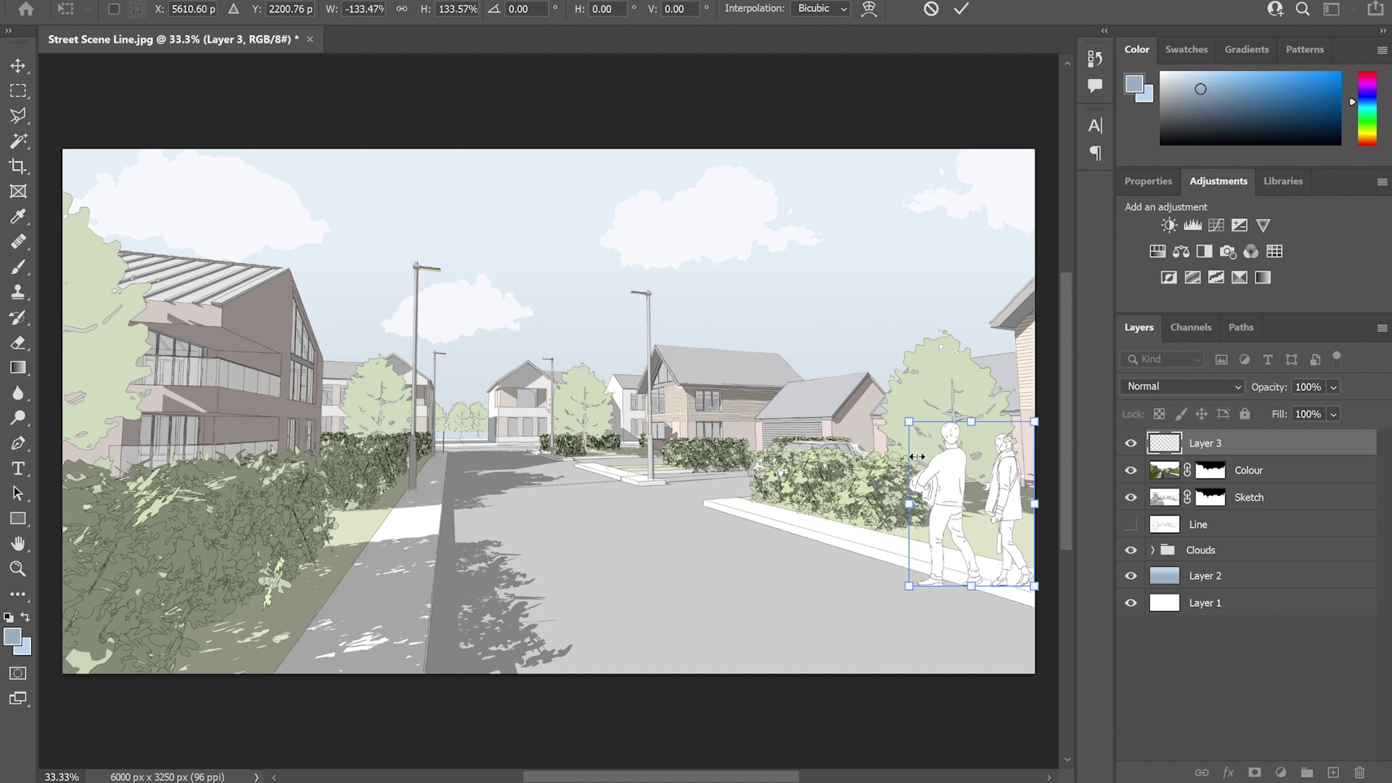
key("shift+Up")
key("shift+Up")
key("shift+Up")
key("shift+Up")
key("shift+Up")
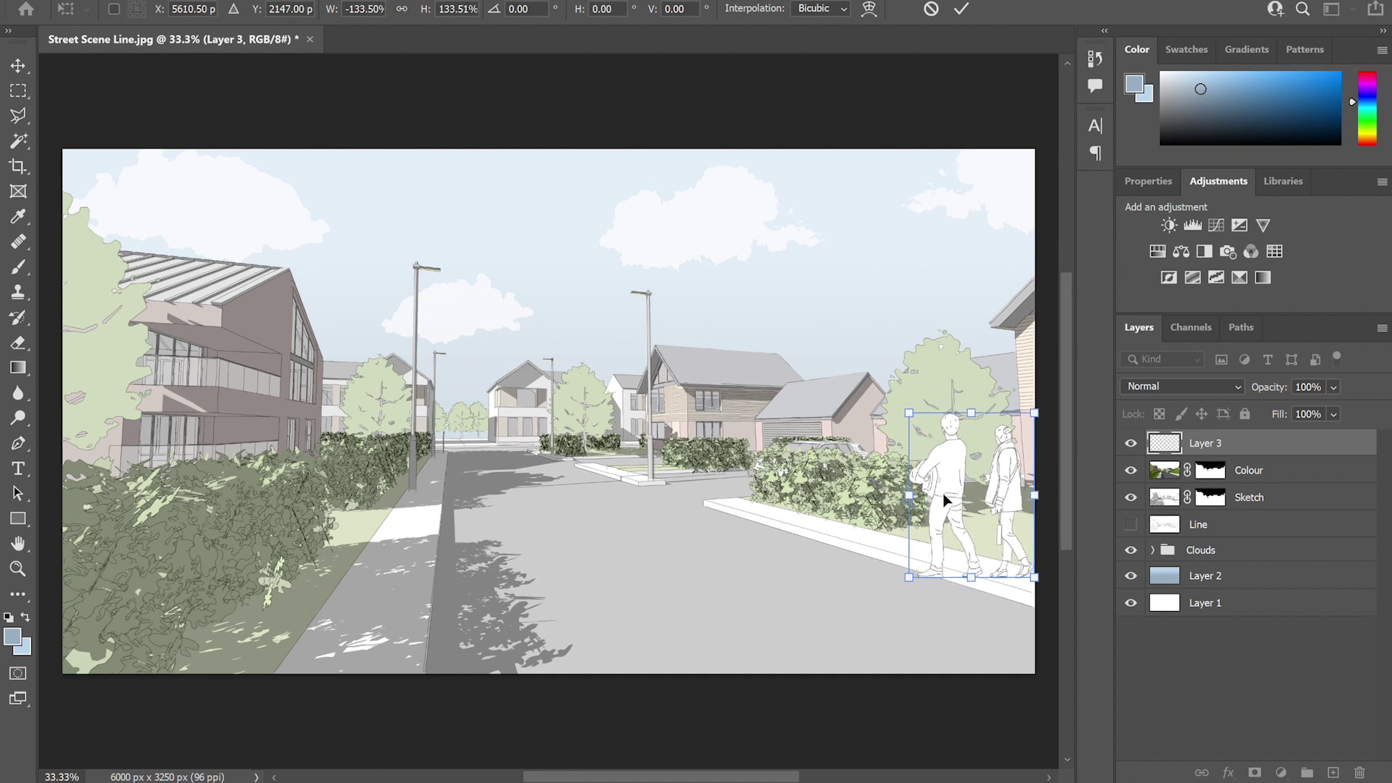
mouse_move(984, 540)
left_mouse_down()
mouse_move(981, 581)
mouse_move(977, 517)
left_mouse_up()
left_click_drag(1039, 401, 1033, 411)
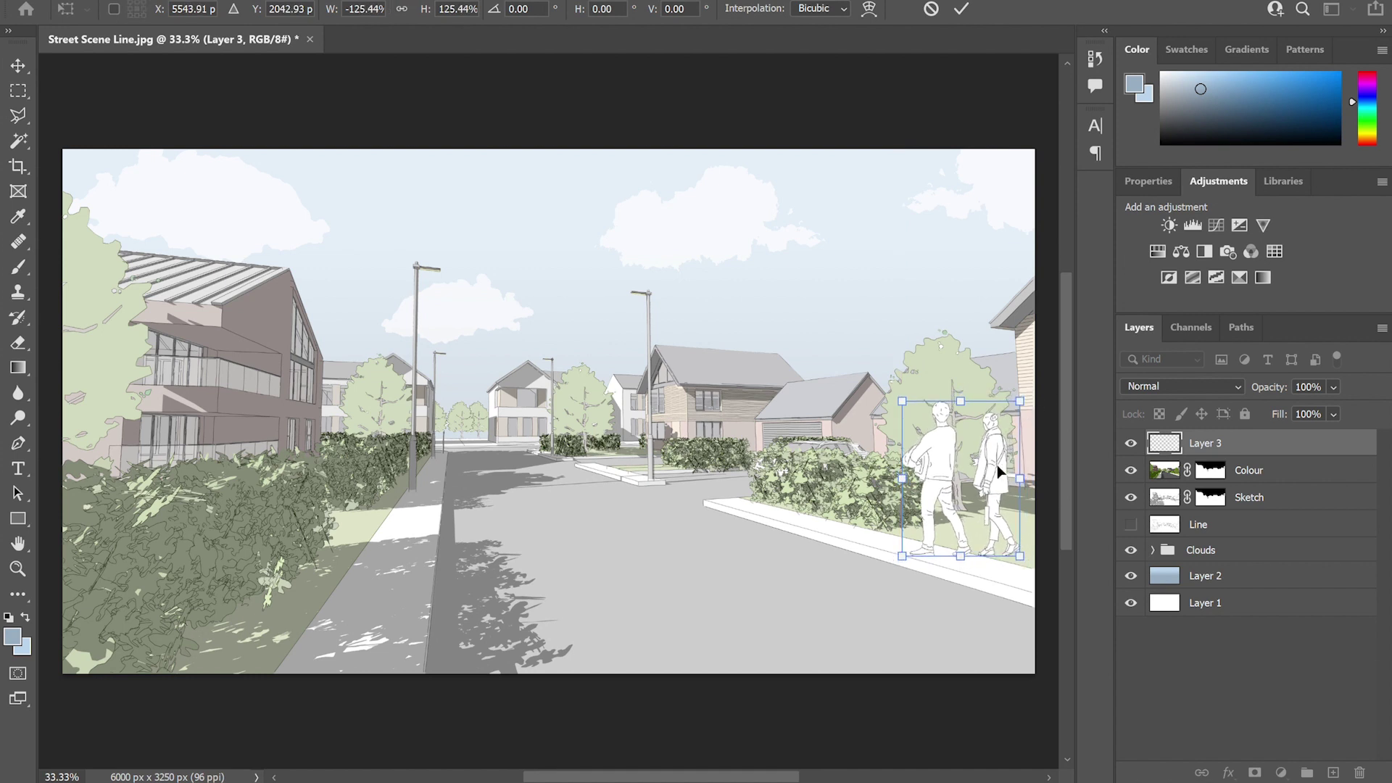
left_click_drag(997, 469, 998, 479)
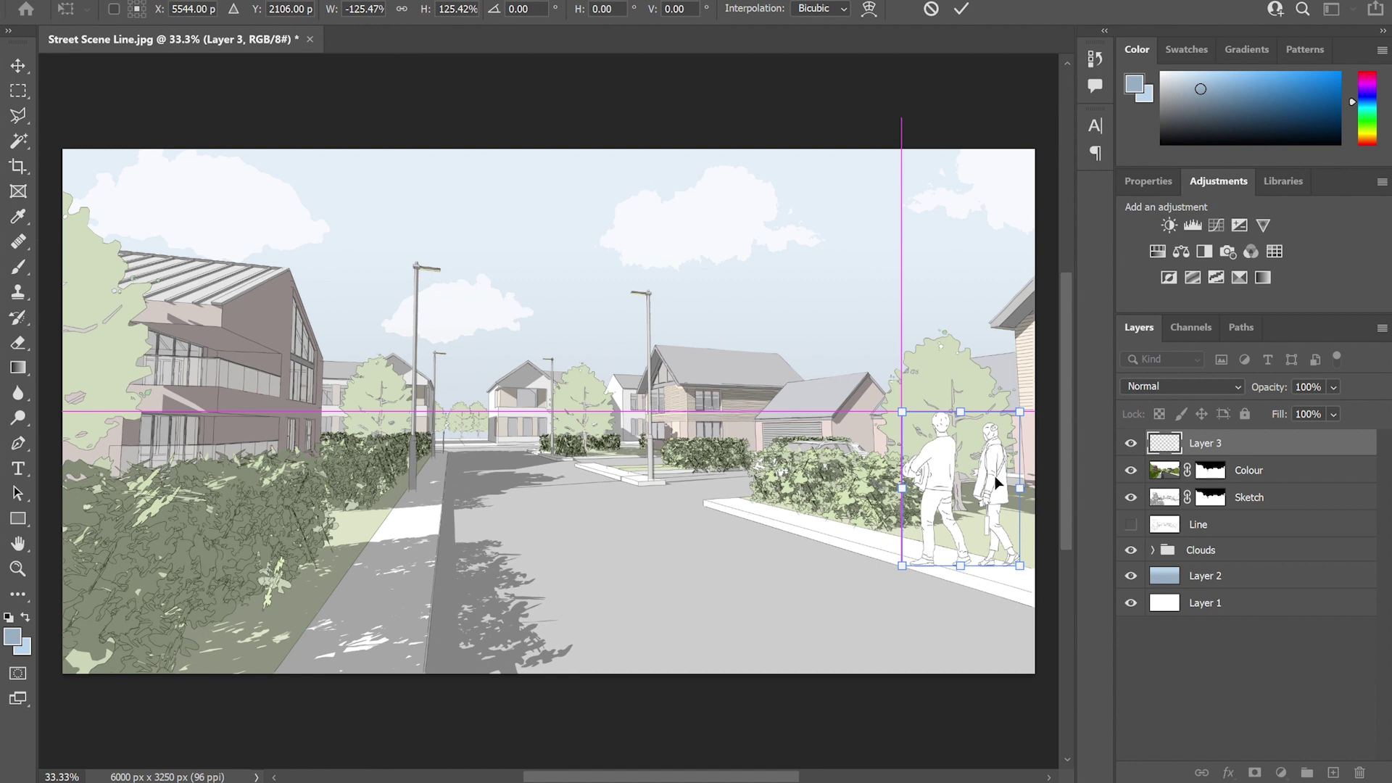
left_click_drag(1005, 479, 1009, 480)
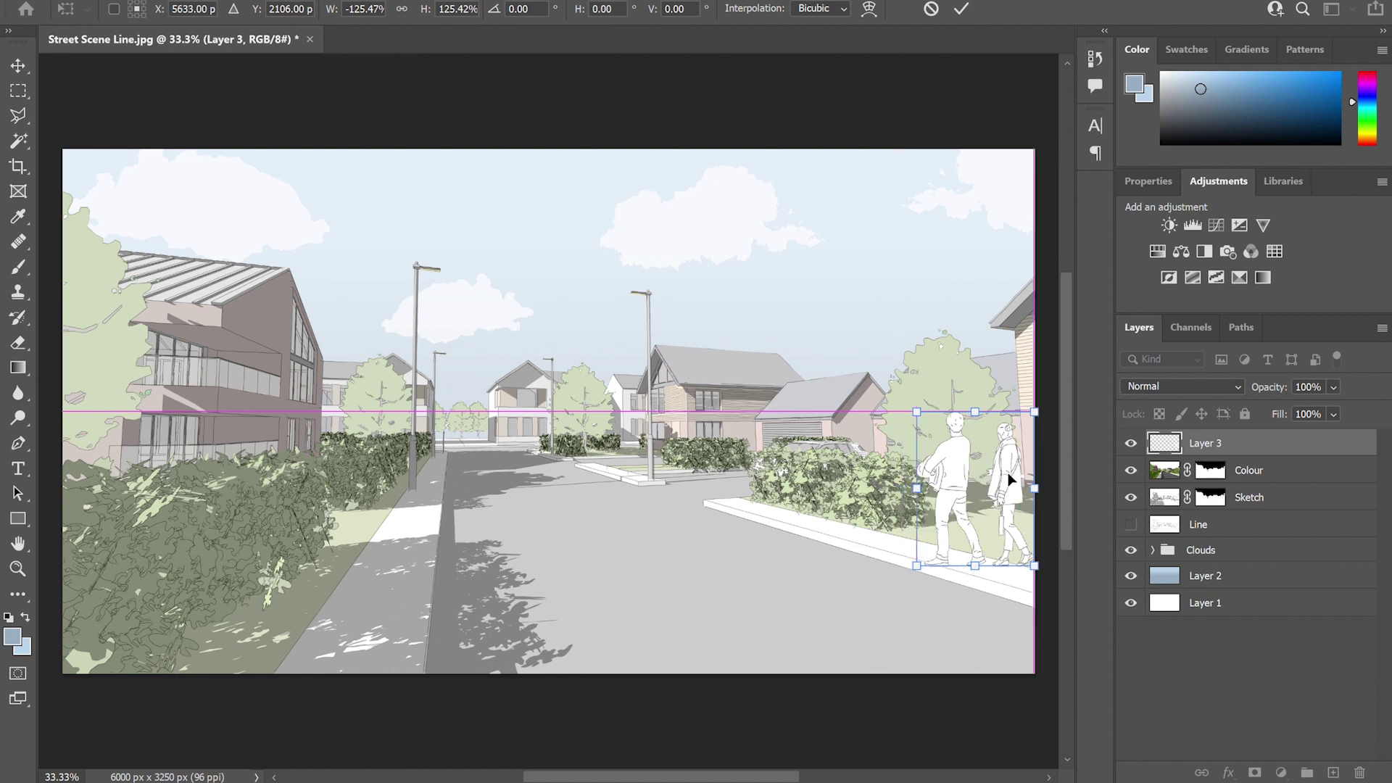
key("Return")
key("w")
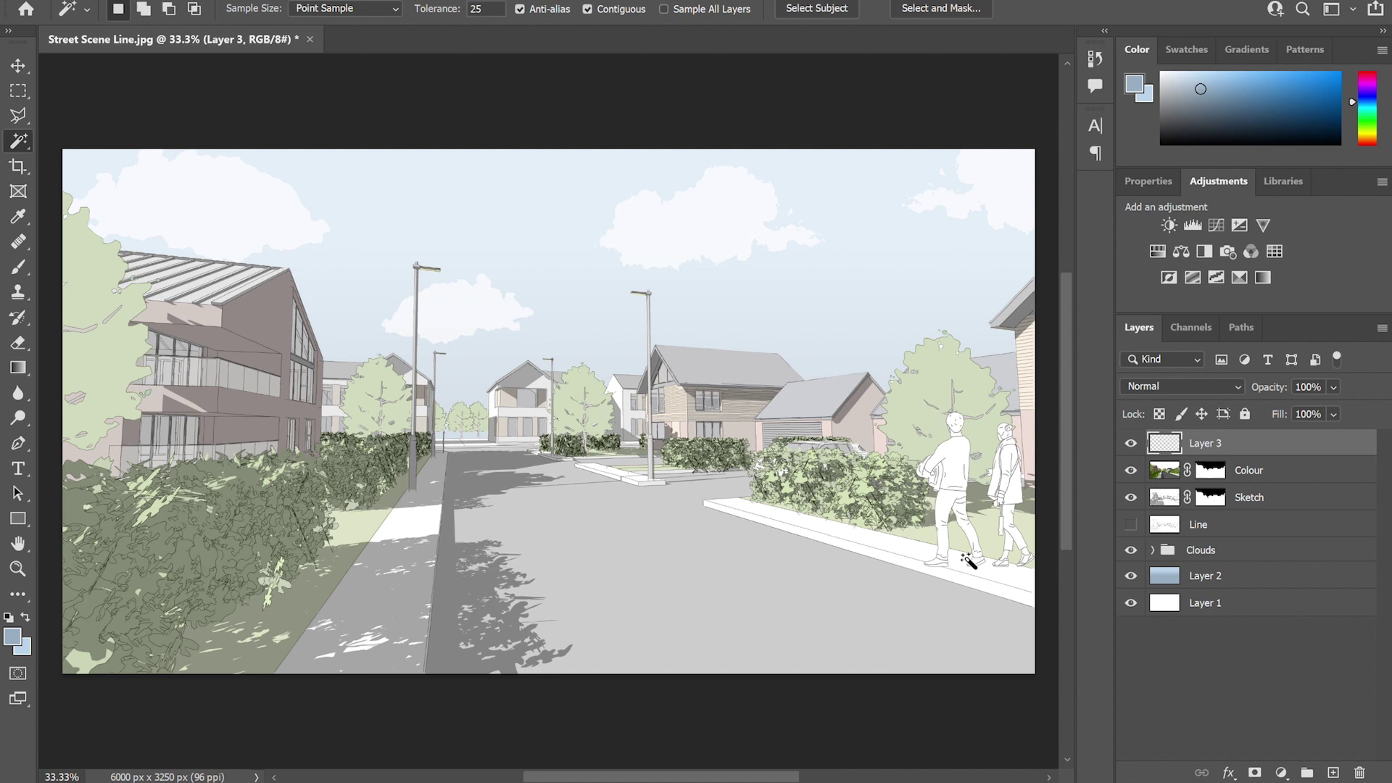
left_click(22, 65)
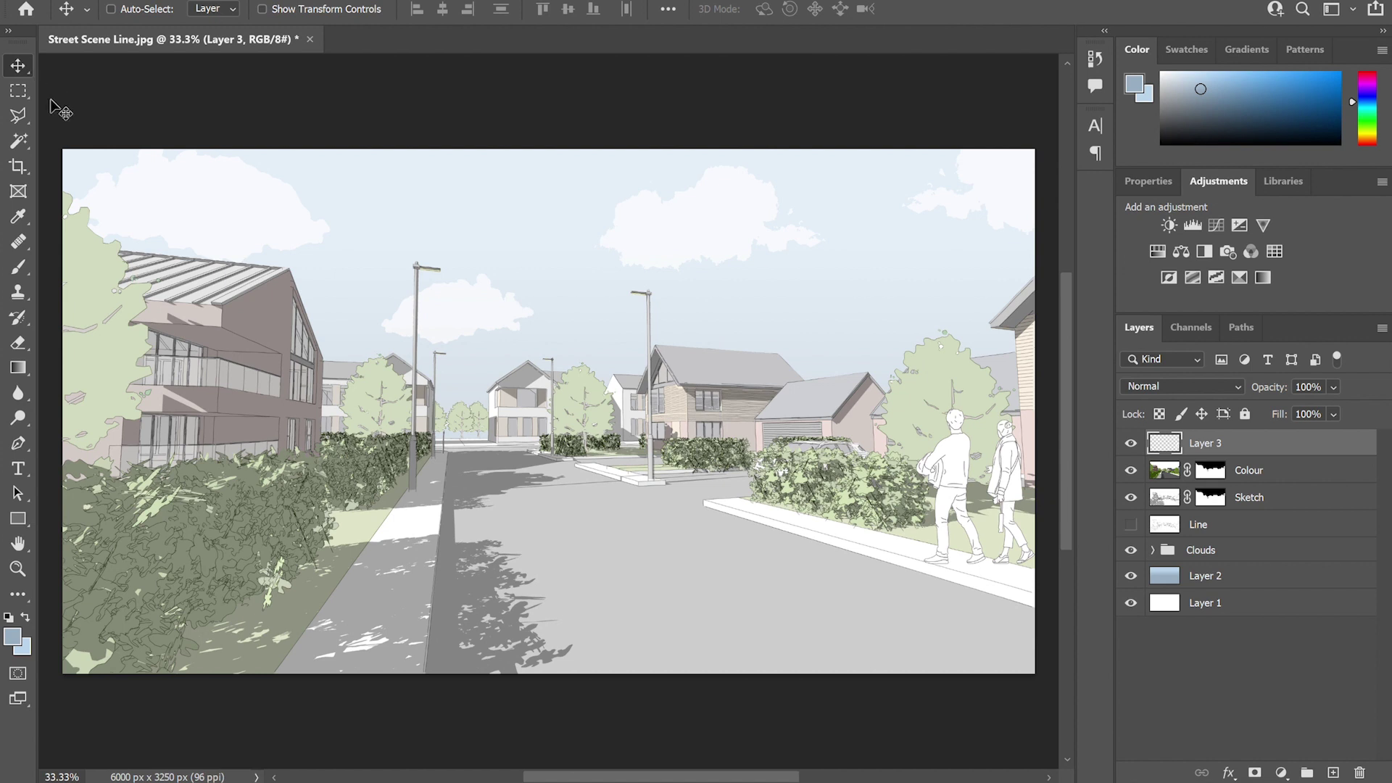
Paste the cyclist and move it down onto the middle of the road
key("ctrl+v")
left_click_drag(538, 373, 551, 500)
key("ctrl+t")
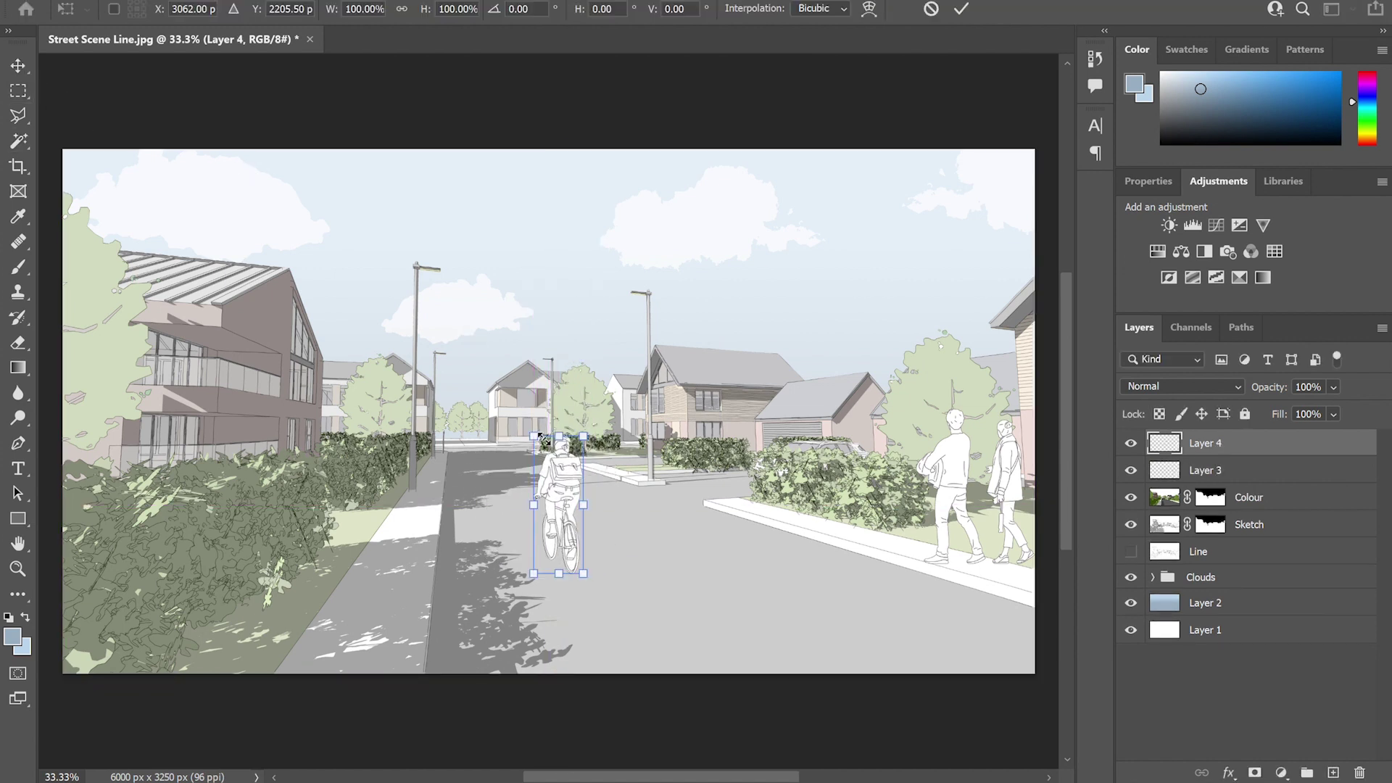
key("Return")
key("w")
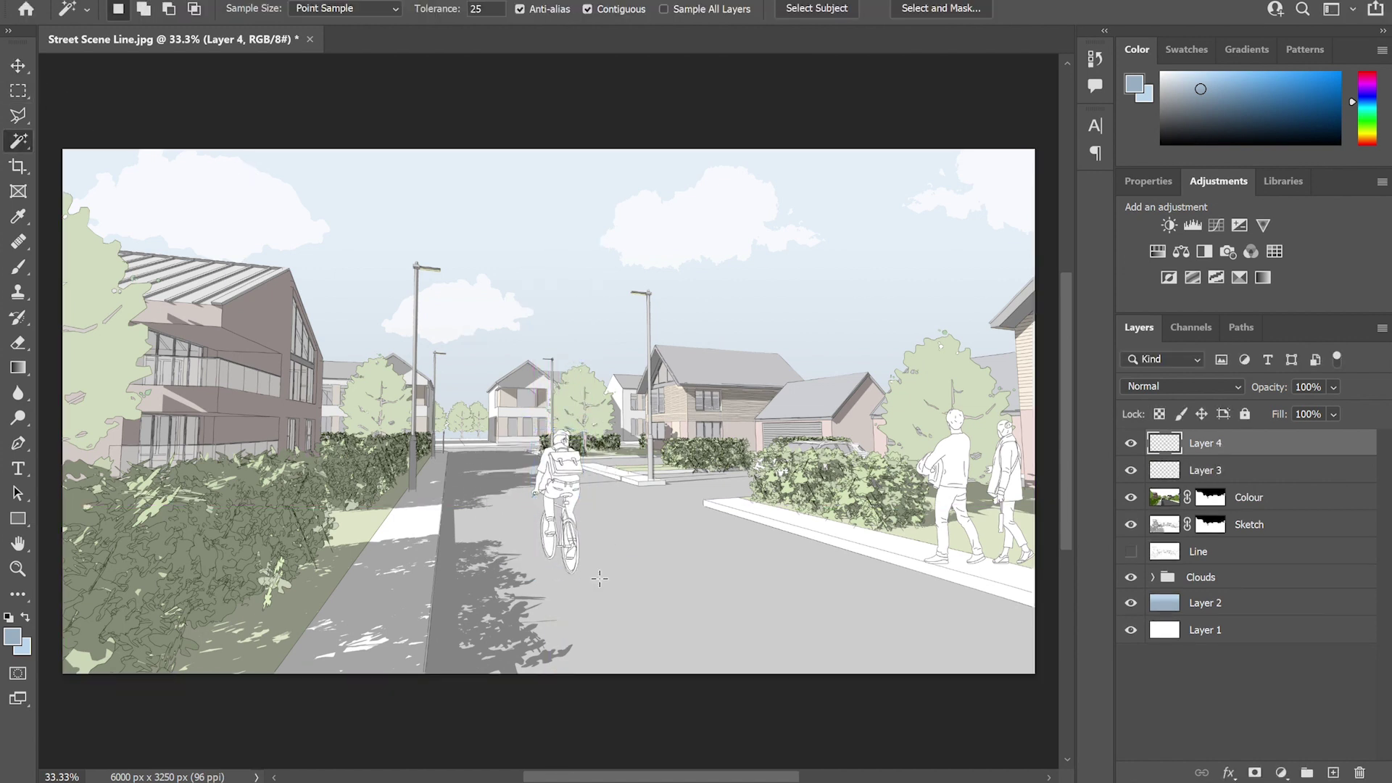
Rename Layer 4 to 'Cyclist' and Layer 3 to 'Couple'
double_click(1205, 443)
type("Cyclist")
key("Return")
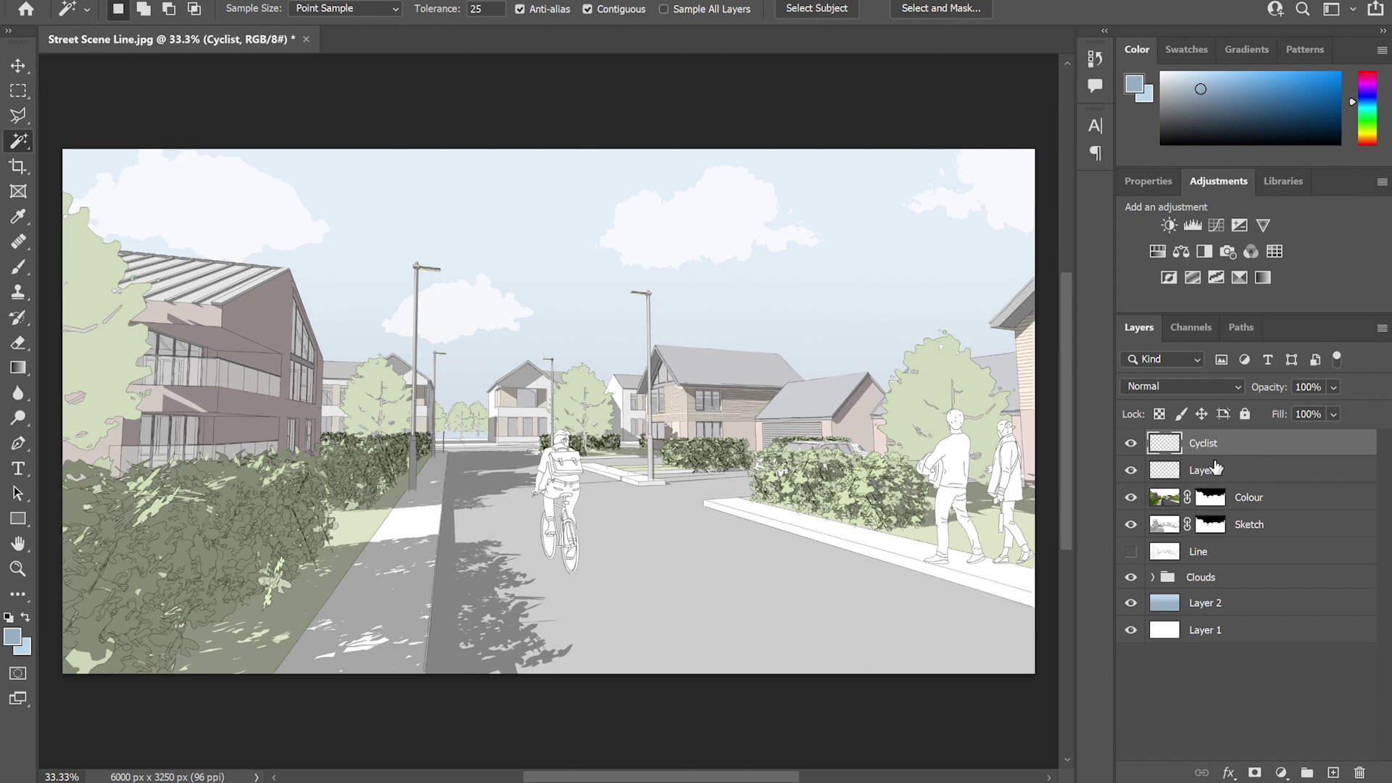
double_click(1205, 470)
type("Couple")
key("Return")
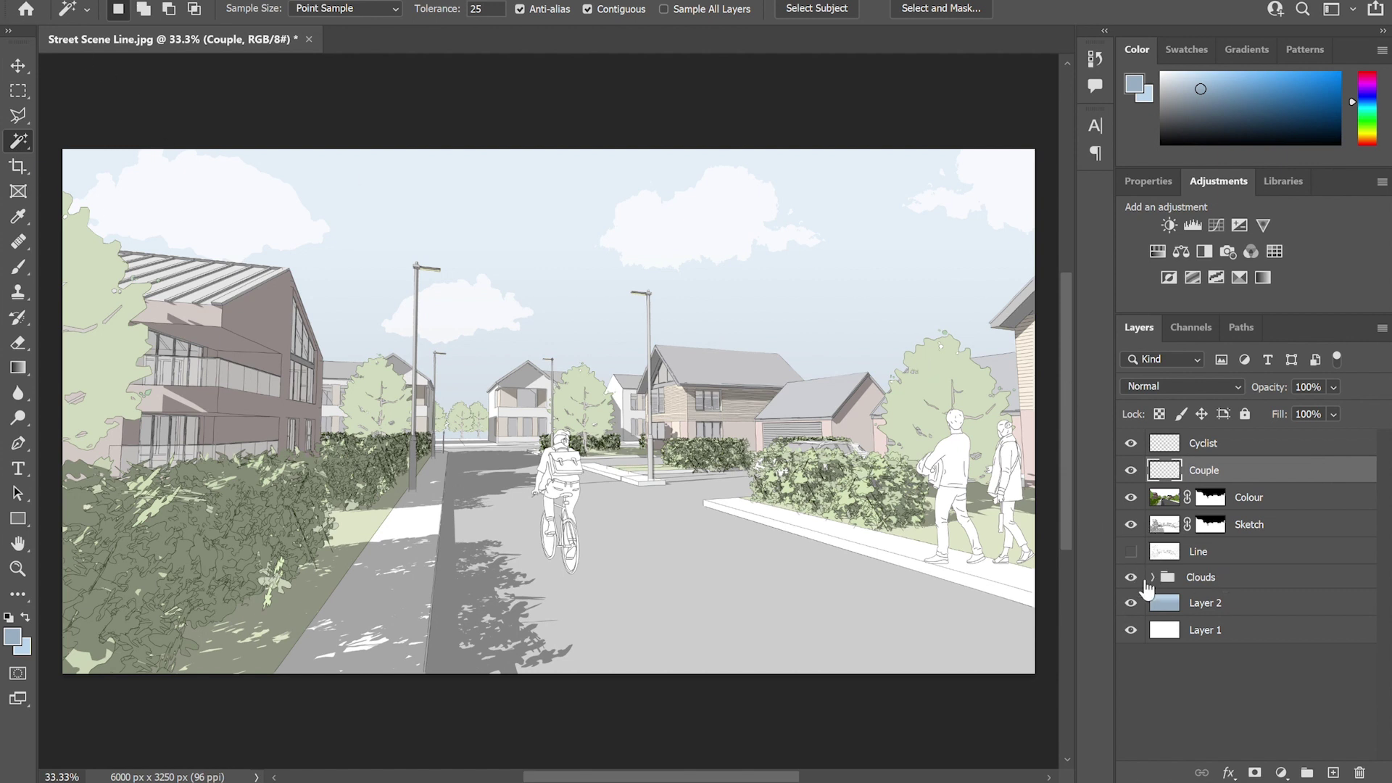
Paste a woman figure and shrink her to a tiny size beside the distant lamp post
key("ctrl+v")
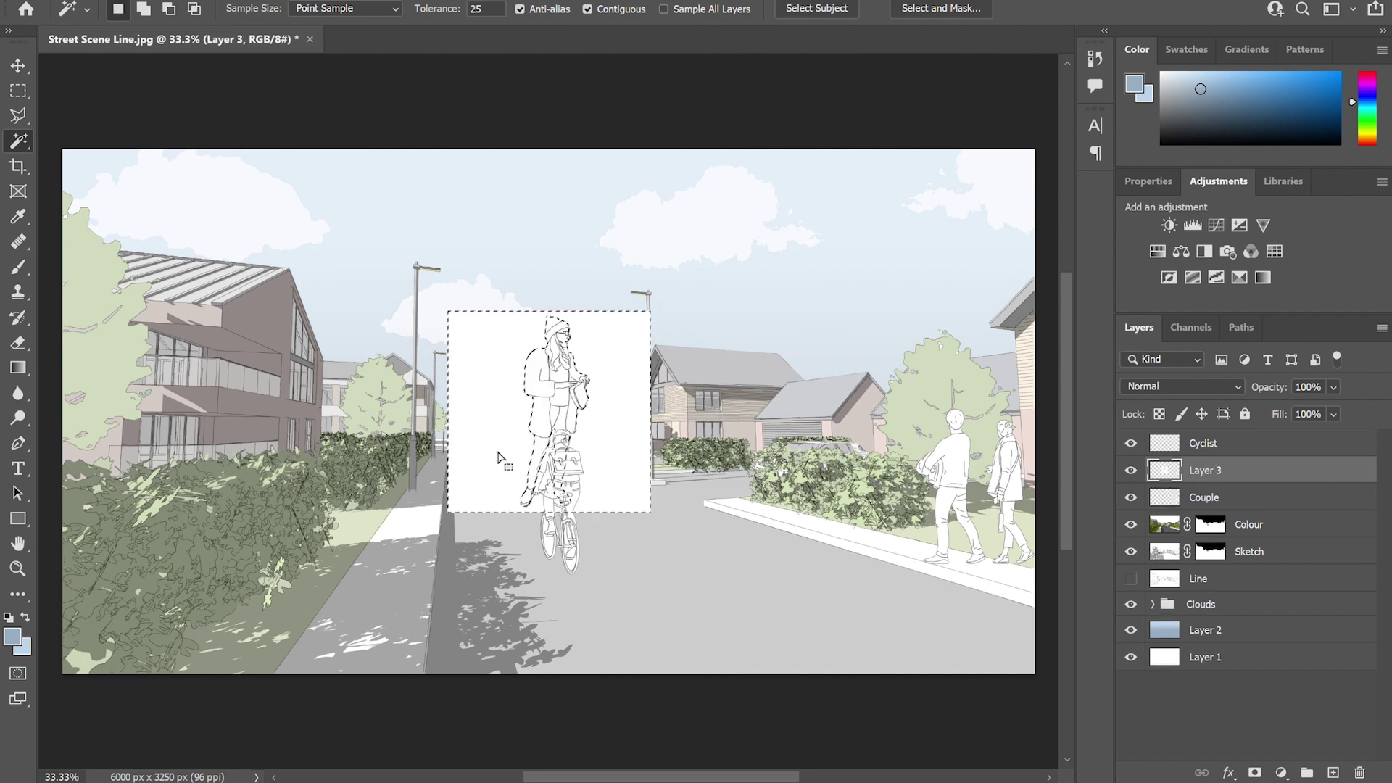
key("ctrl+t")
left_click_drag(522, 293, 598, 424)
key("Return")
key("v")
key("ctrl+t")
key("Return")
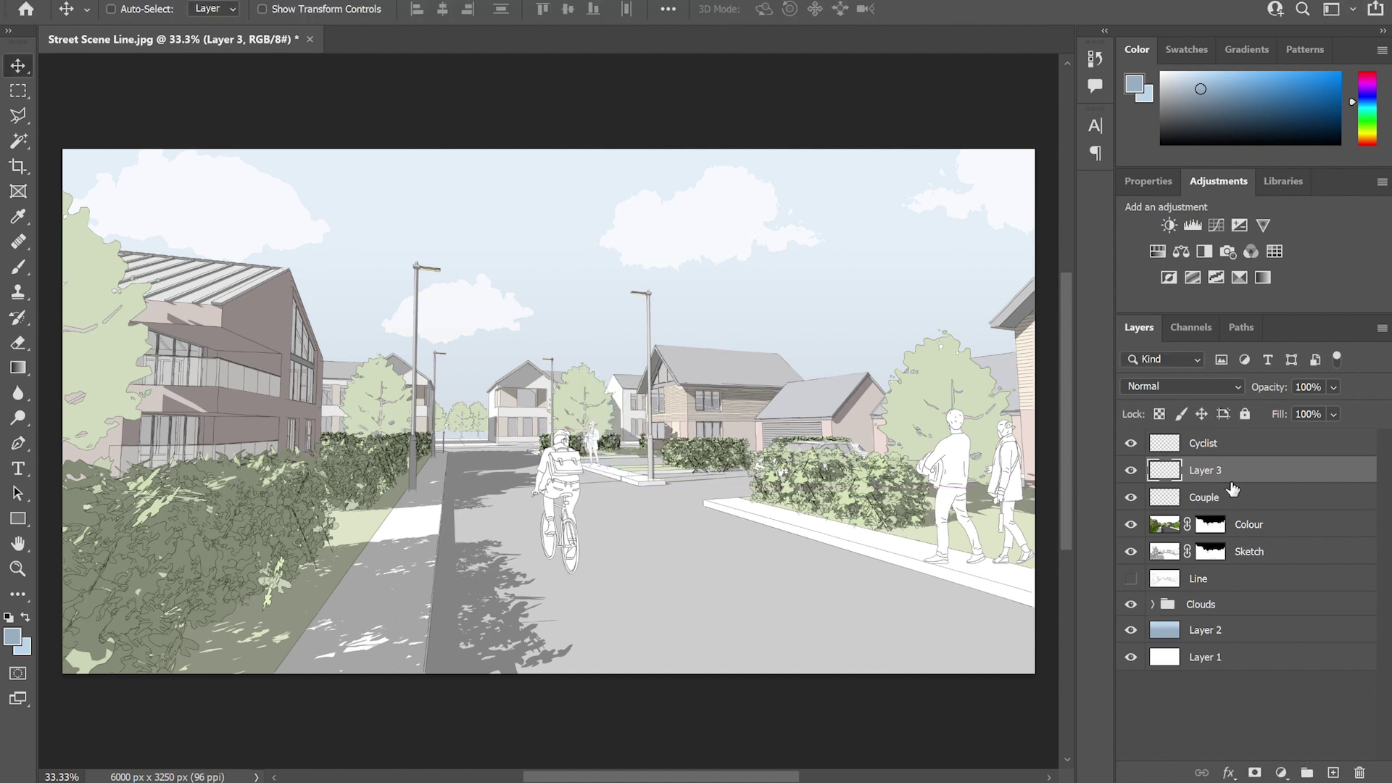
Rename Layer 3 to 'Lady' and move it below Couple in the layer stack
double_click(1204, 471)
type("Lady")
key("Return")
left_click_drag(1227, 472, 1227, 511)
Skew the Cyclist copy flat into a shadow shape on the road
left_click(619, 451, "ctrl+alt")
key("ctrl+t")
left_click_drag(558, 429, 659, 542)
key("Return")
key("ctrl+t")
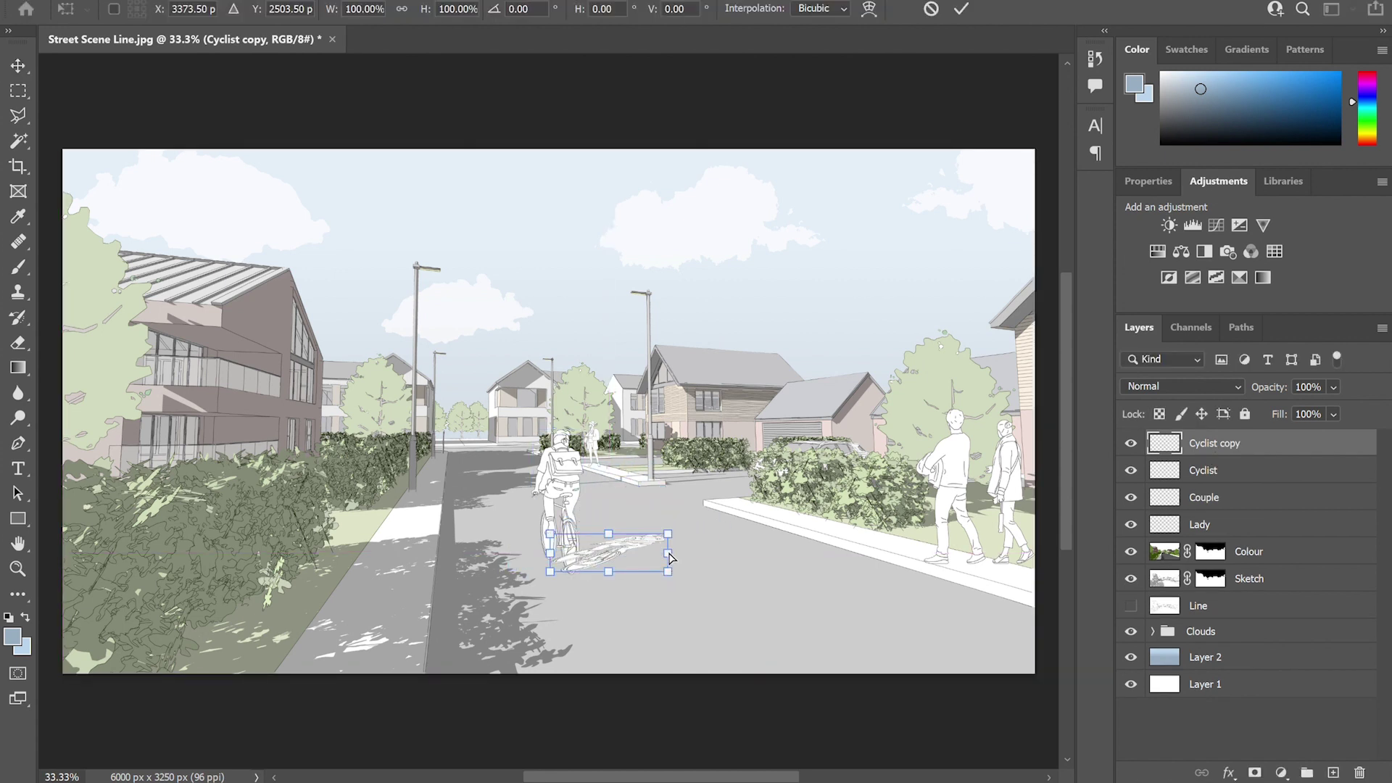
left_click_drag(668, 557, 685, 552)
key("Return")
Place the cyclist shadow below Cyclist, turn it black and set it to 20% opacity
left_click_drag(1232, 443, 1291, 489)
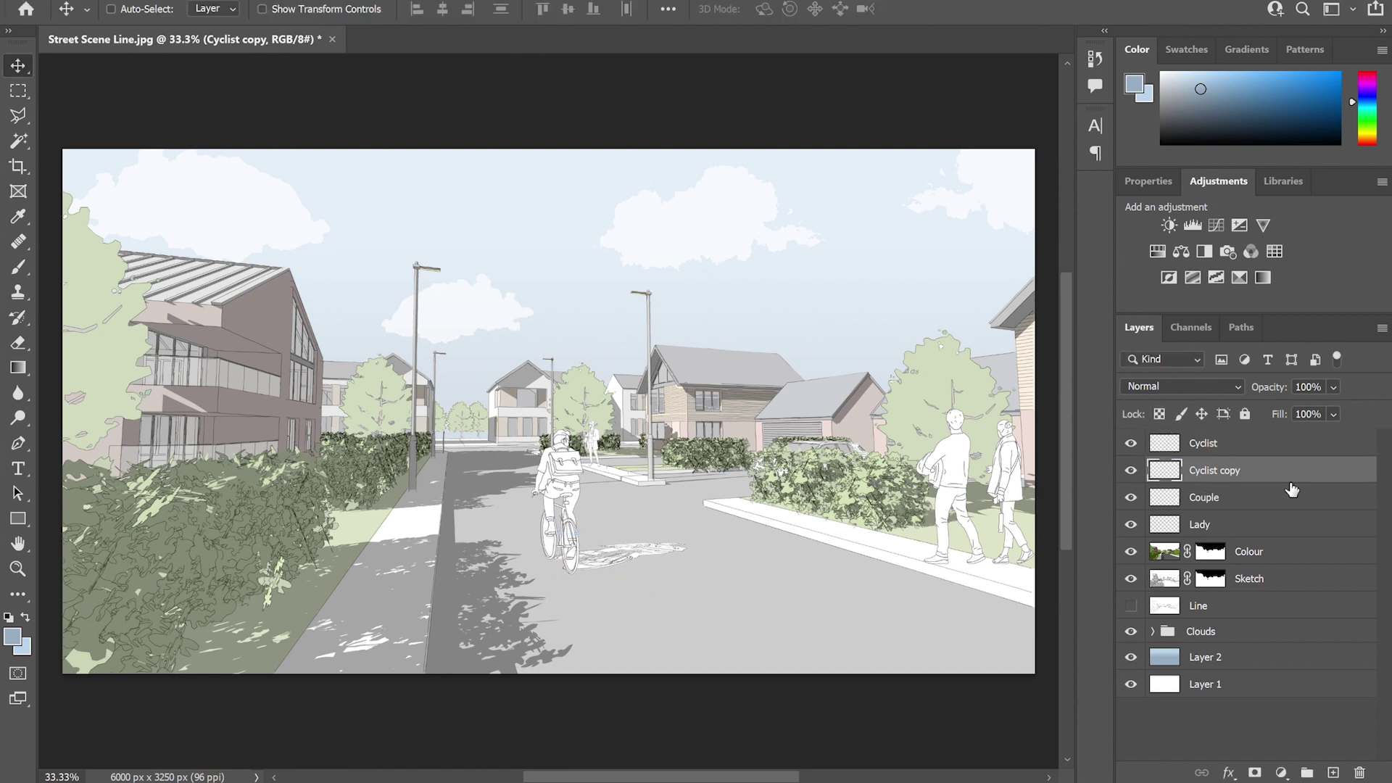
key("ctrl+u")
key("Return")
key("ctrl+t")
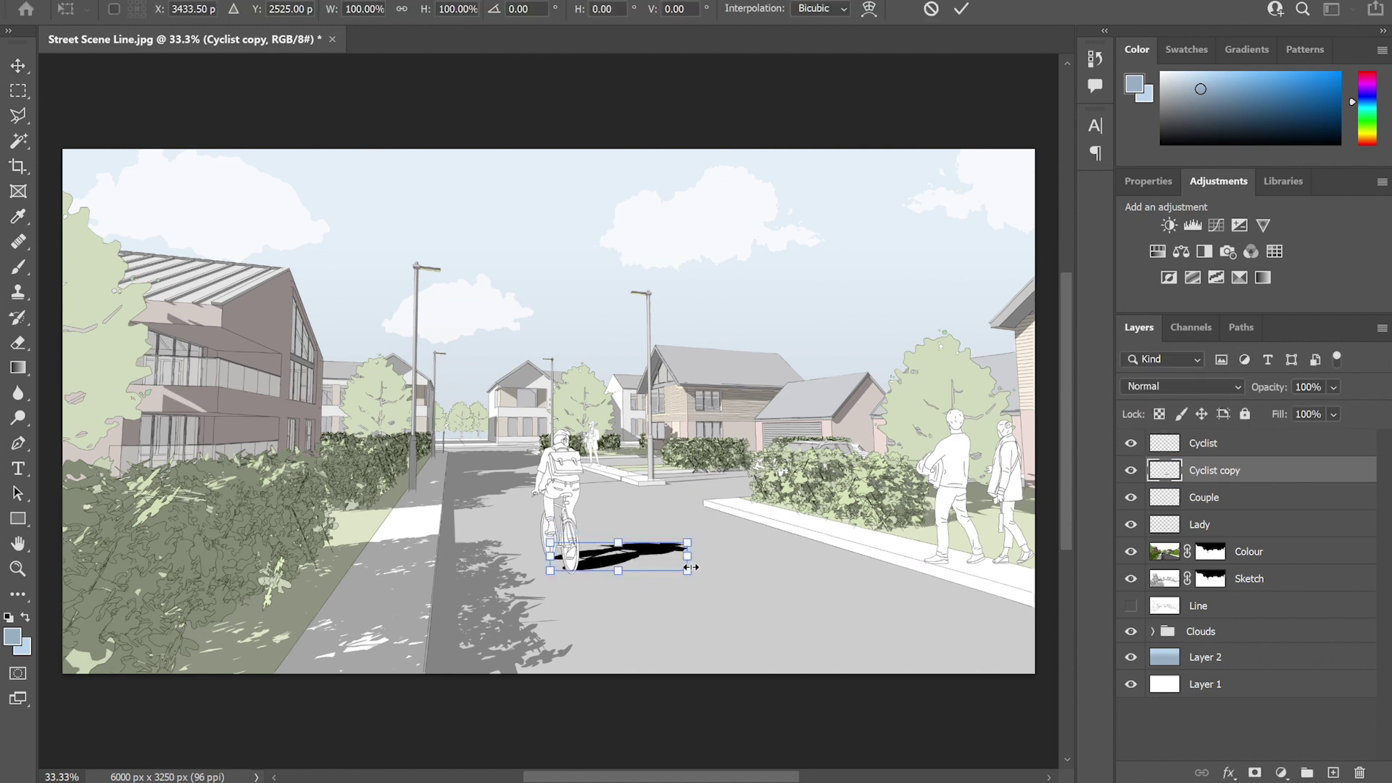
key("Return")
mouse_move(1275, 386)
left_mouse_down()
mouse_move(1232, 391)
mouse_move(1280, 402)
left_mouse_up()
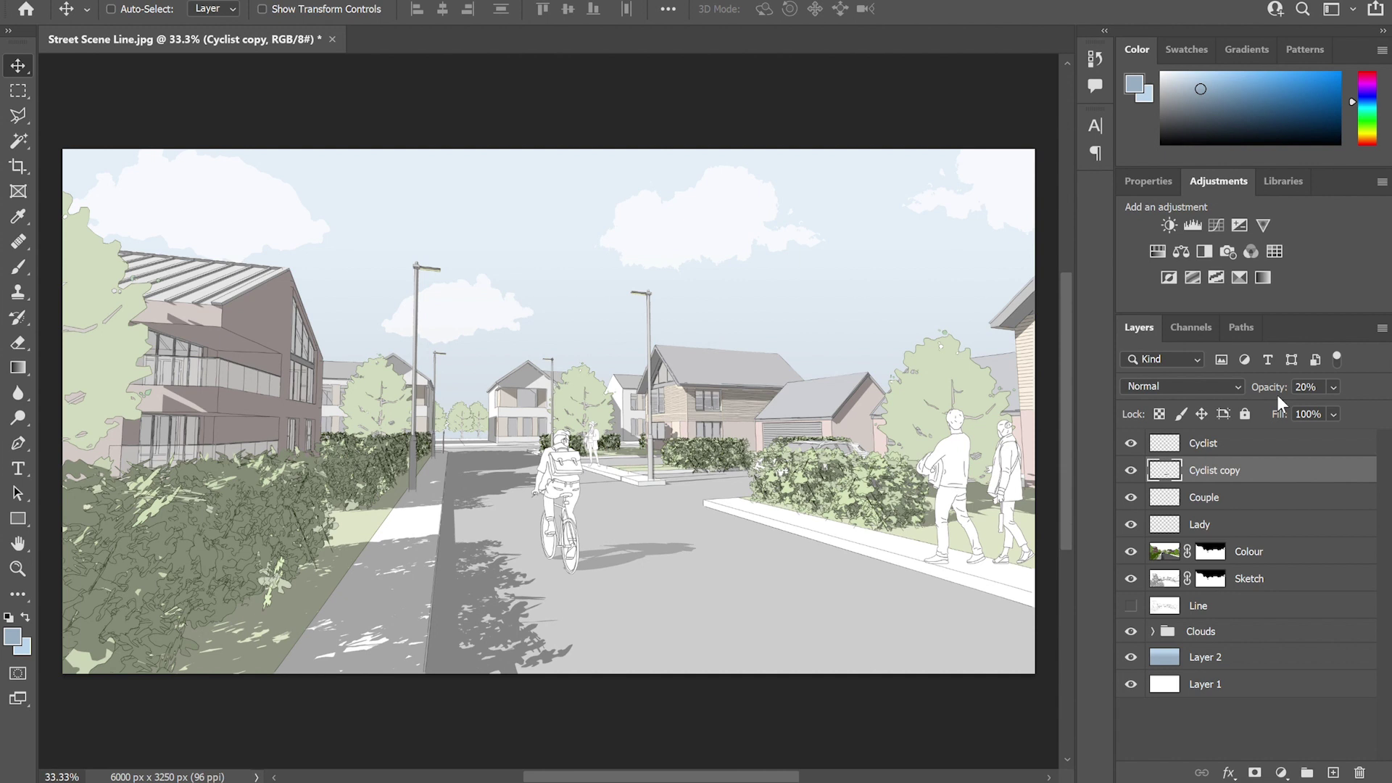
Group the cyclist and its shadow into a group named 'Cyclist'
scroll(569, 544, "down", 1)
left_click(1226, 451, "shift")
key("ctrl+g")
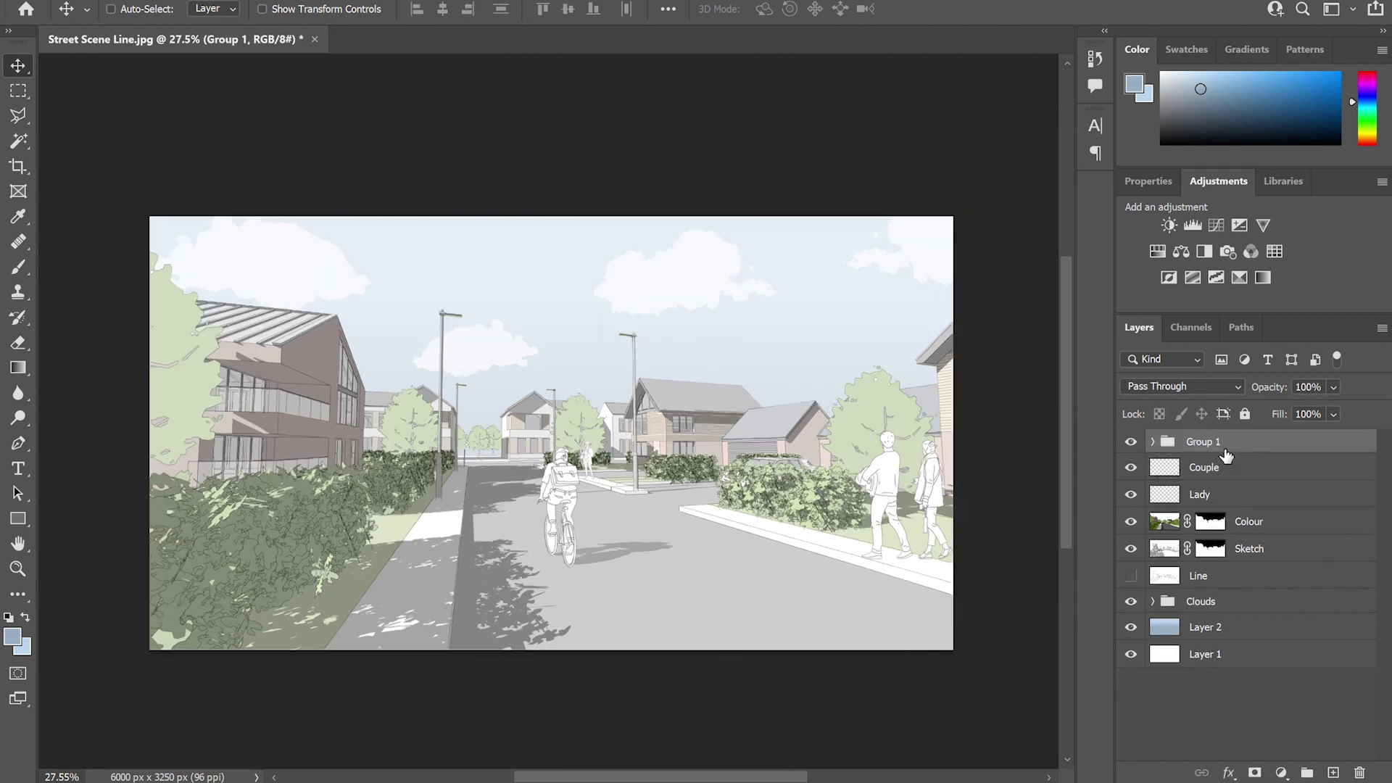
double_click(1218, 444)
type("Cyclist")
key("Return")
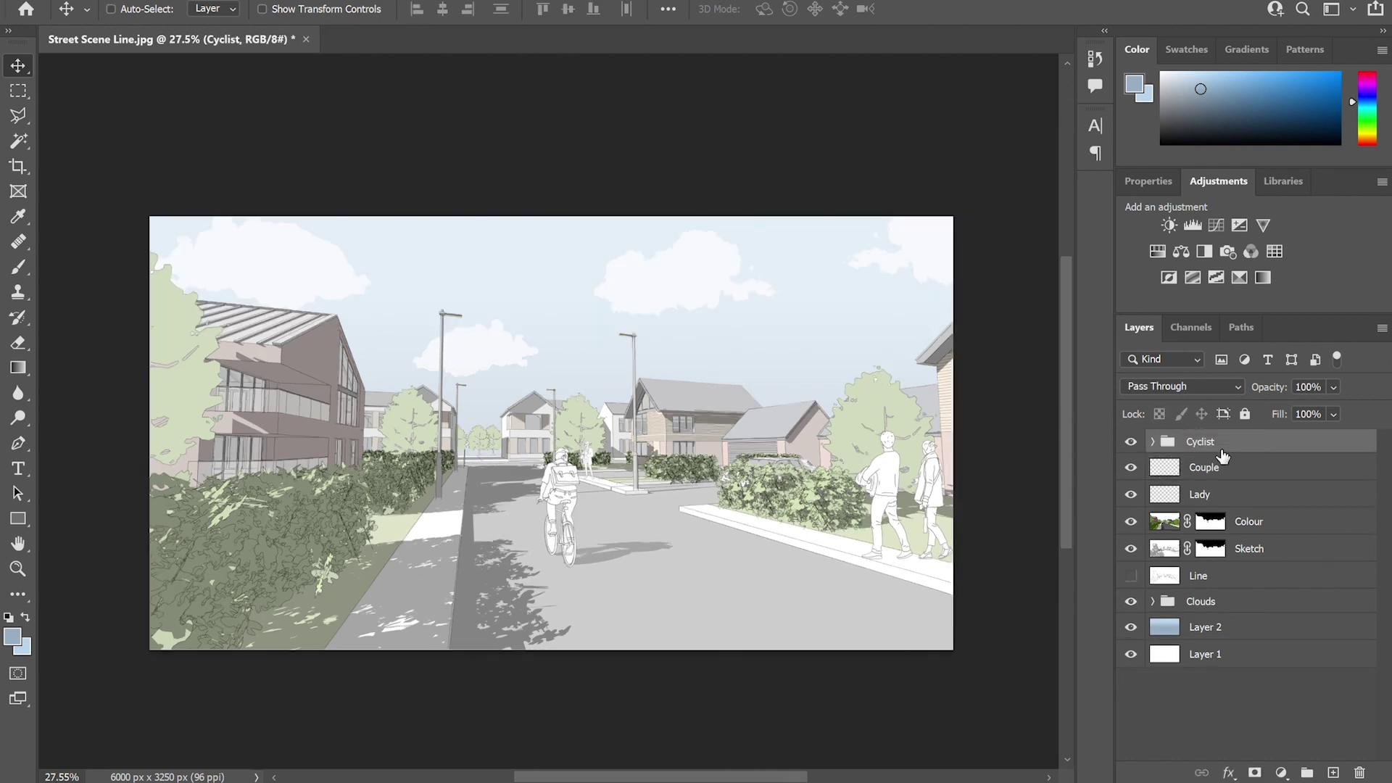
Duplicate the Couple layer and skew the copy flat into a ground shadow
left_click(1215, 468)
key("ctrl+j")
key("ctrl+t")
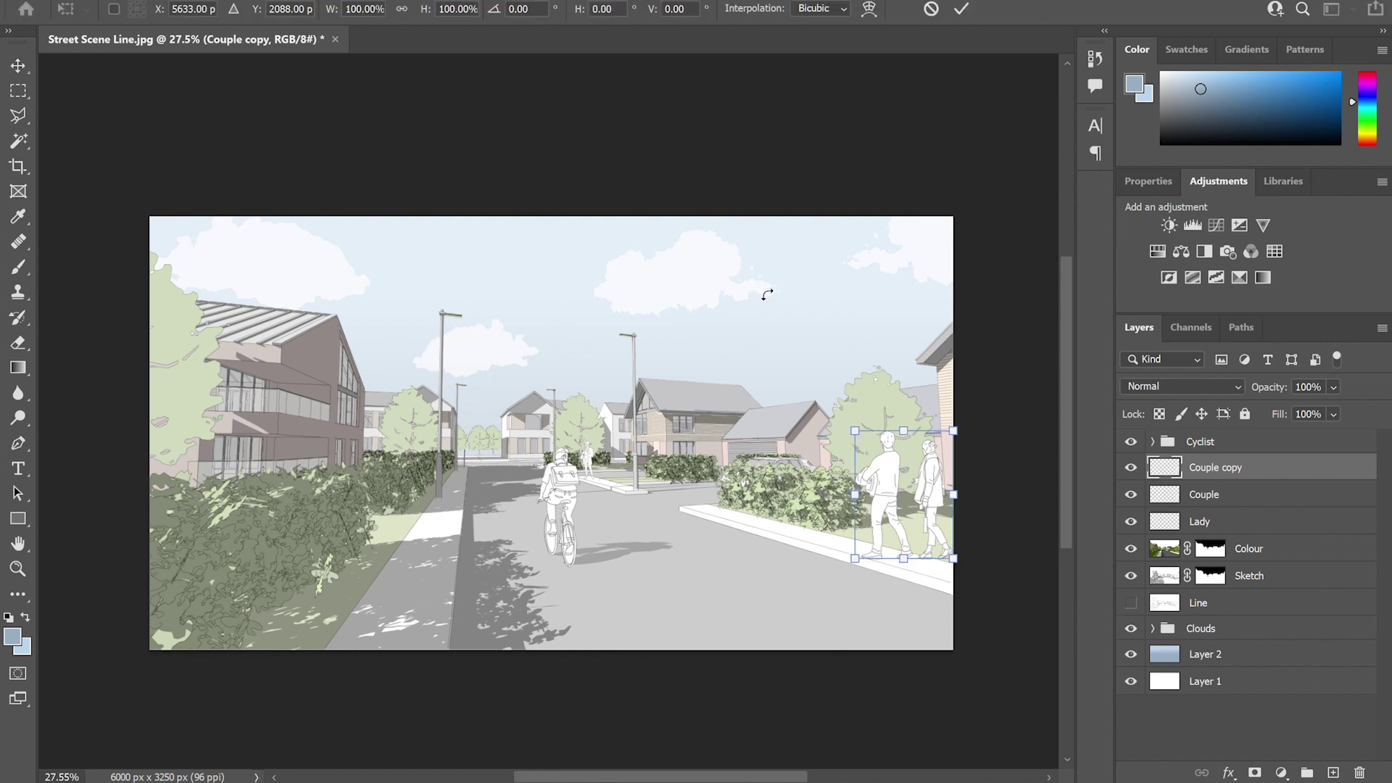
left_click_drag(904, 432, 999, 544)
key("Return")
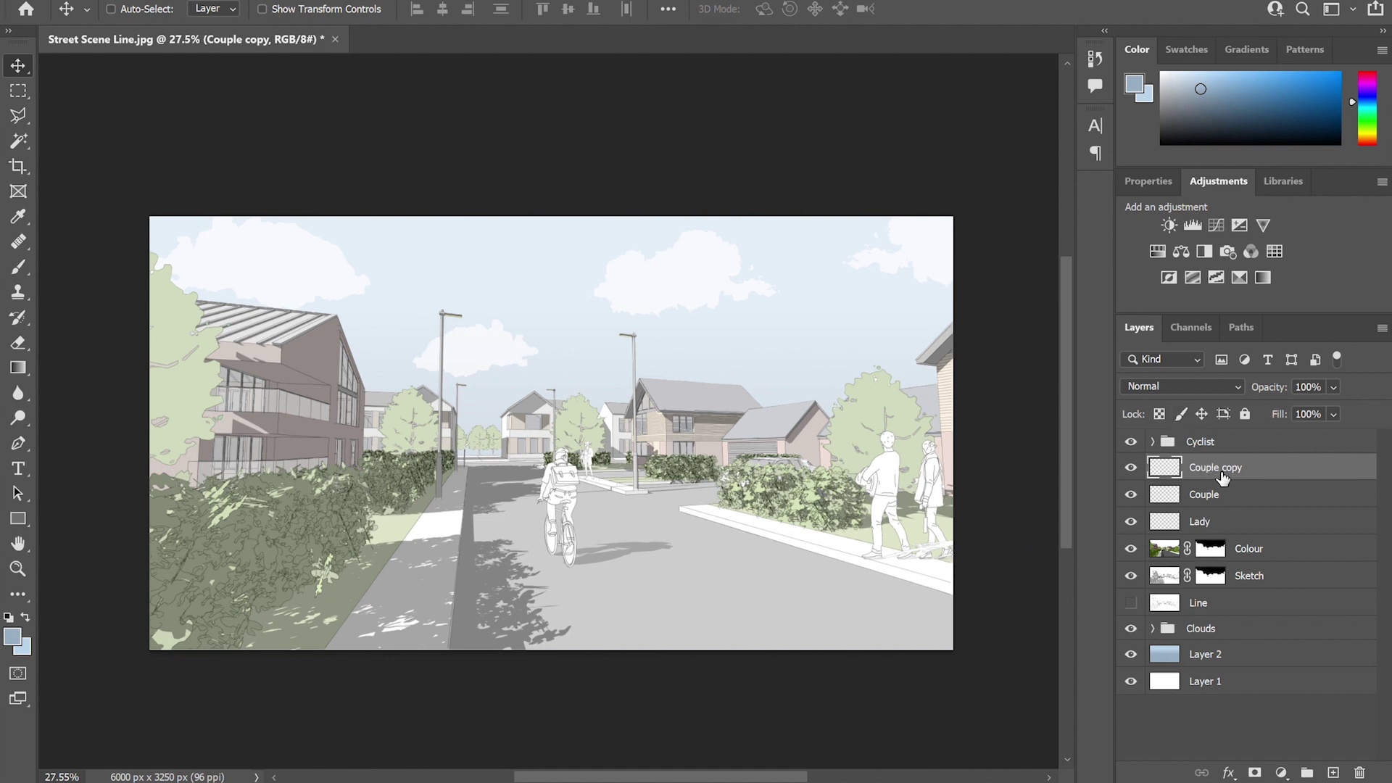
Move the couple's shadow below Couple, make it black and set 20% opacity
left_click_drag(1222, 478, 1219, 513)
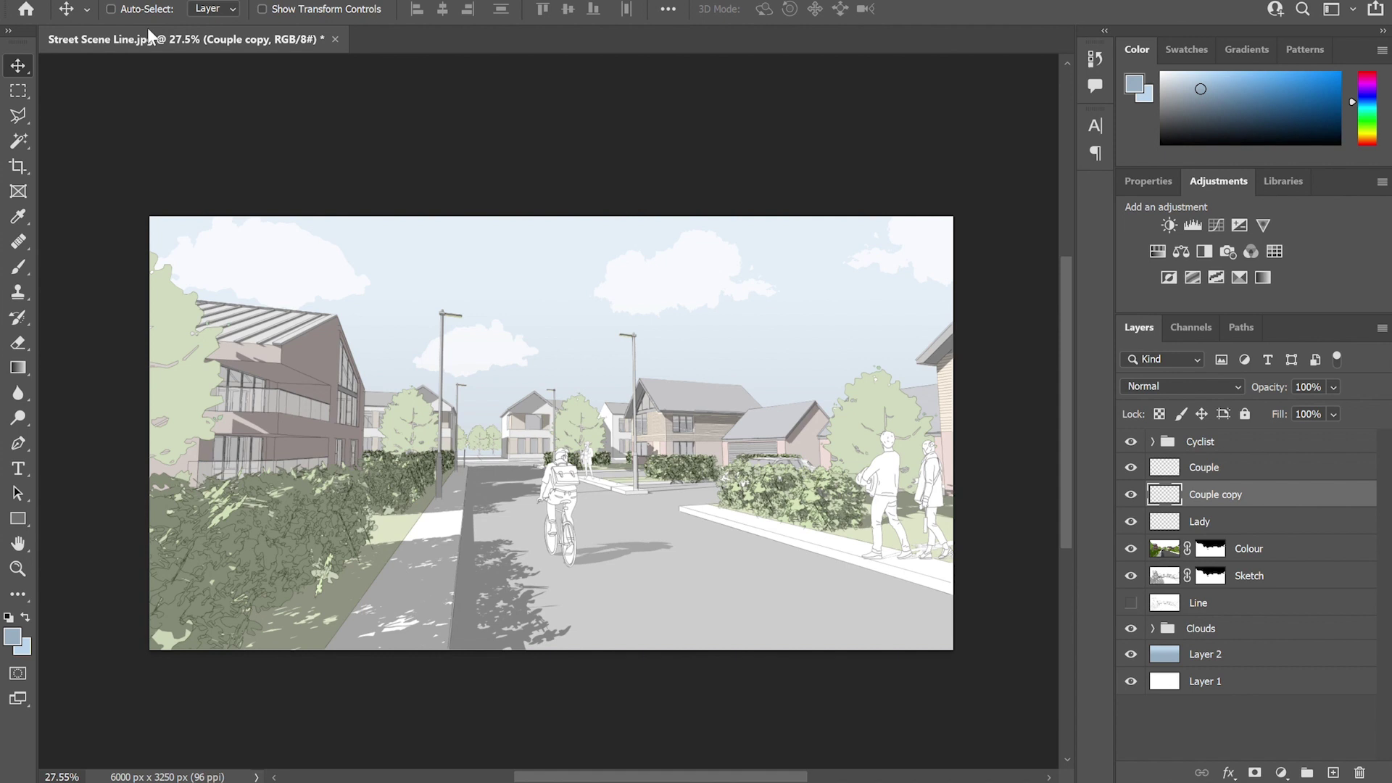
key("i")
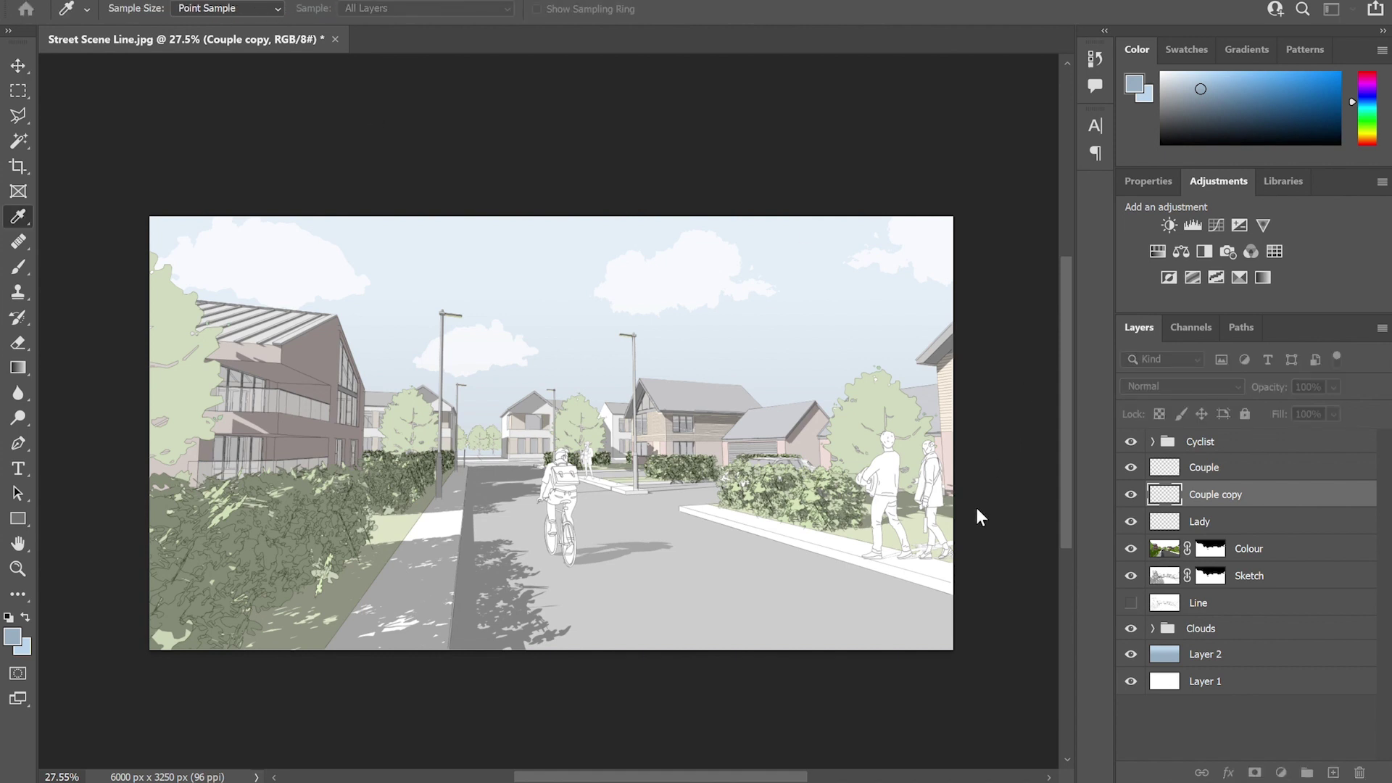
key("ctrl+i")
key("v")
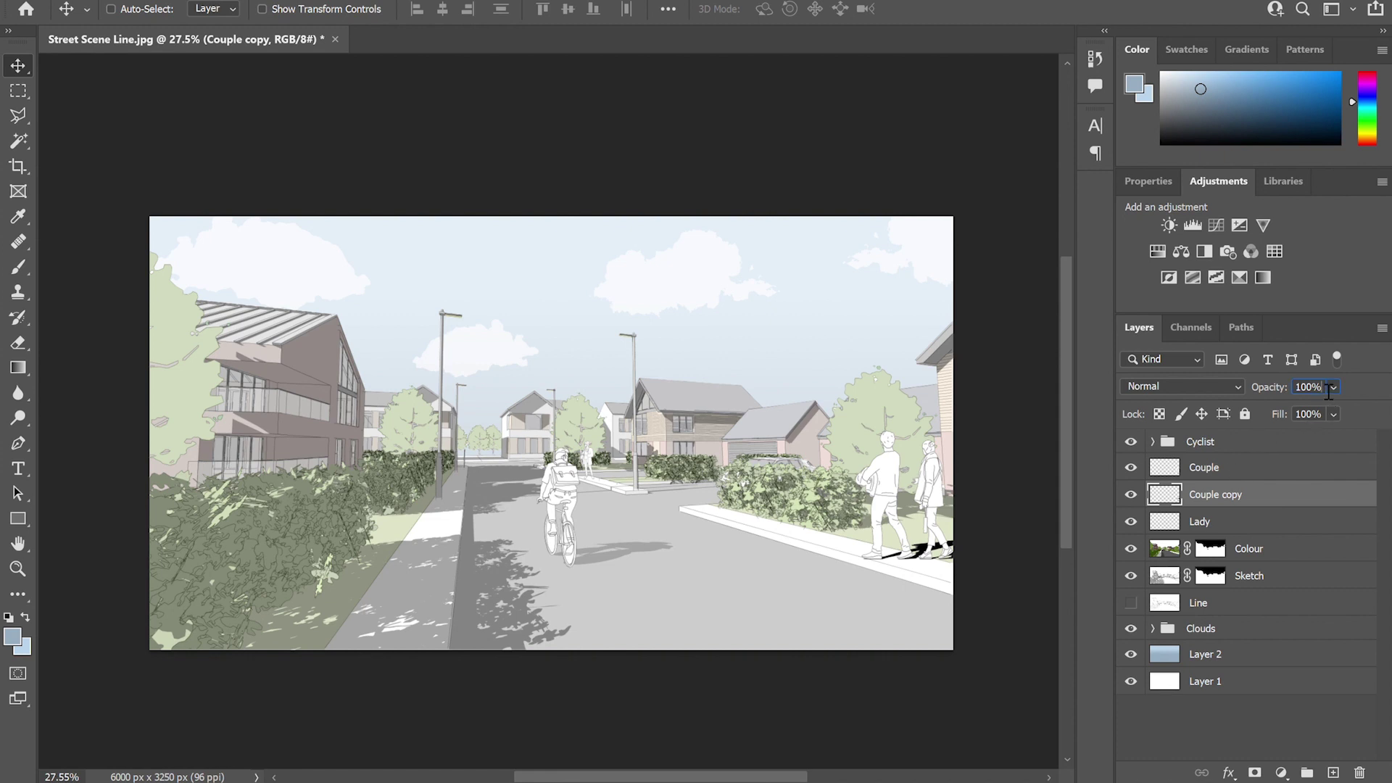
type("20")
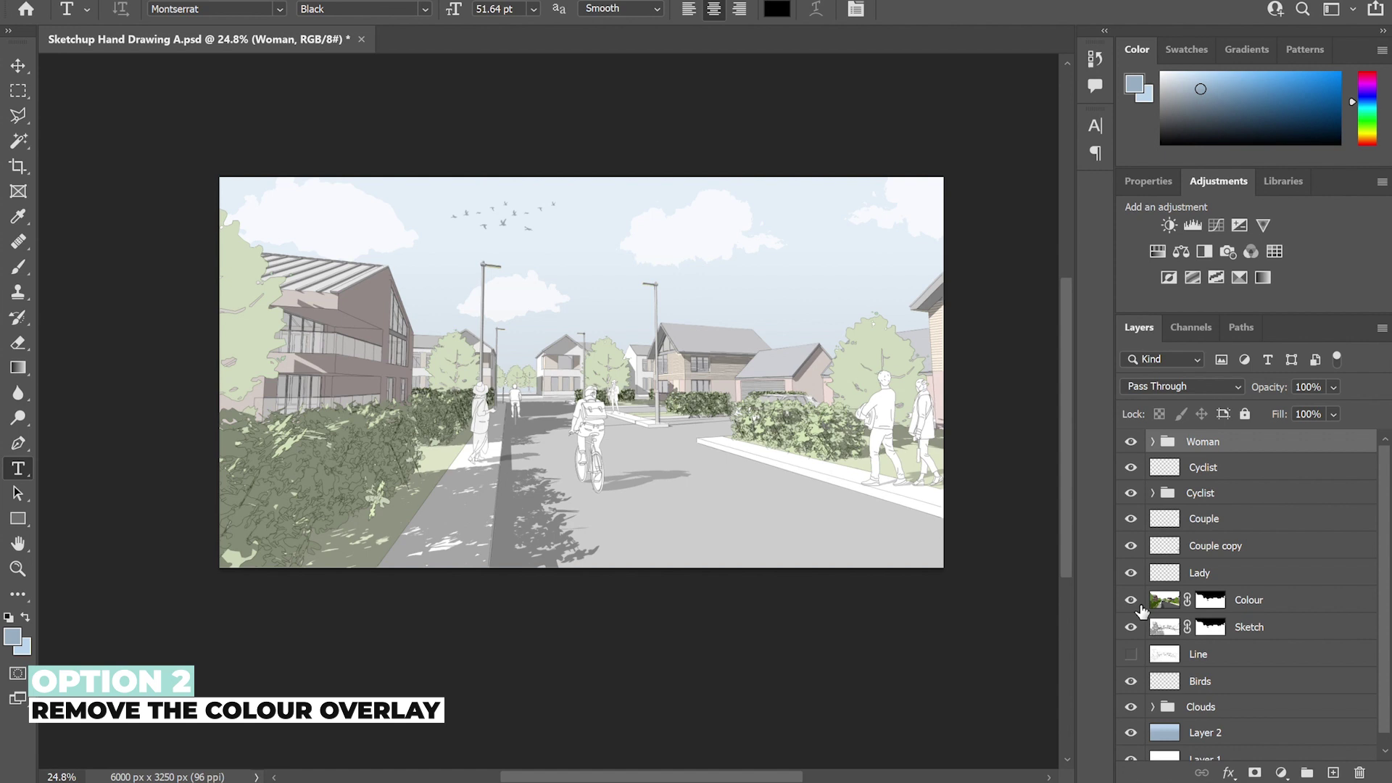
Hide the Colour wash, blue sky and Birds layers
left_click(1132, 601)
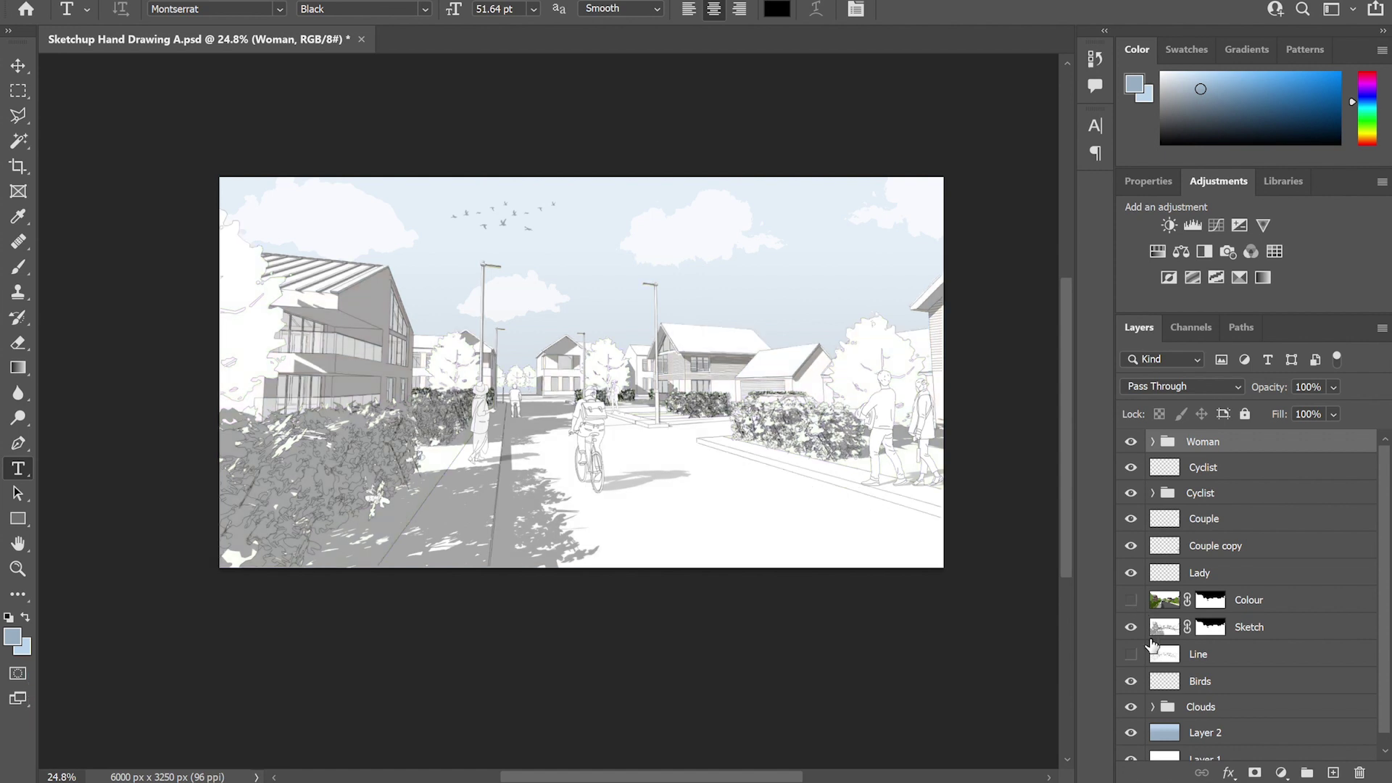
left_click(1132, 732)
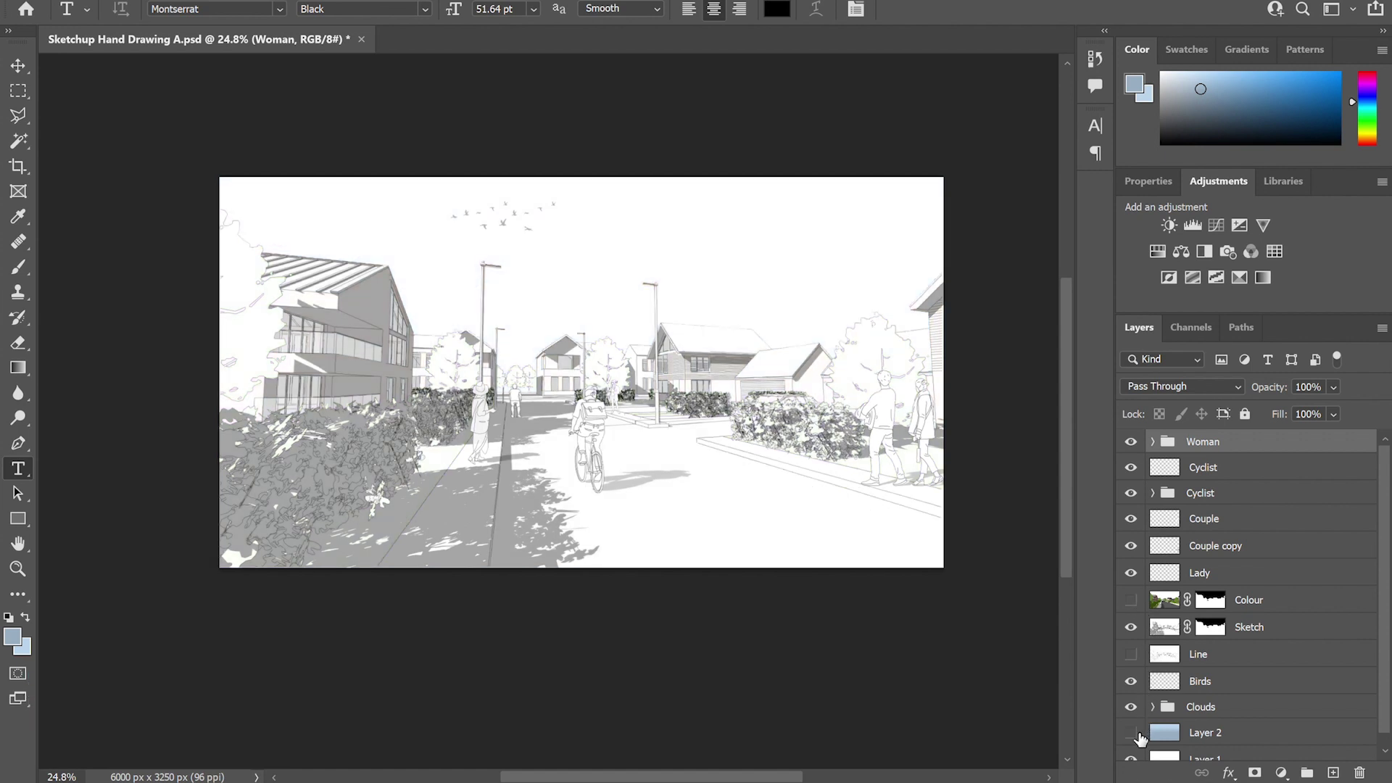
left_click(1130, 681)
Give Cloud 2 copy a Stroke layer style and copy it onto the other clouds
left_click(1153, 707)
scroll(1160, 710, "down", 2)
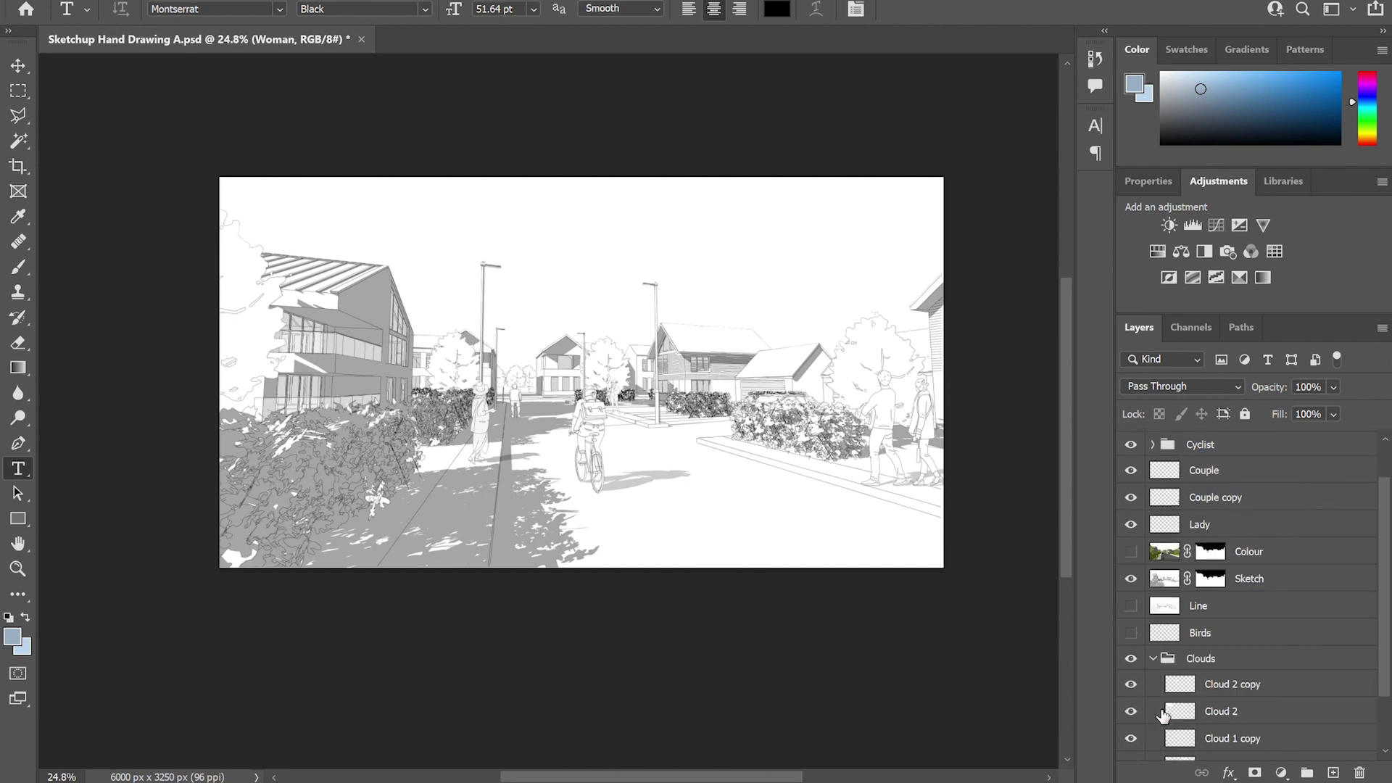
left_click(1301, 689)
key("h")
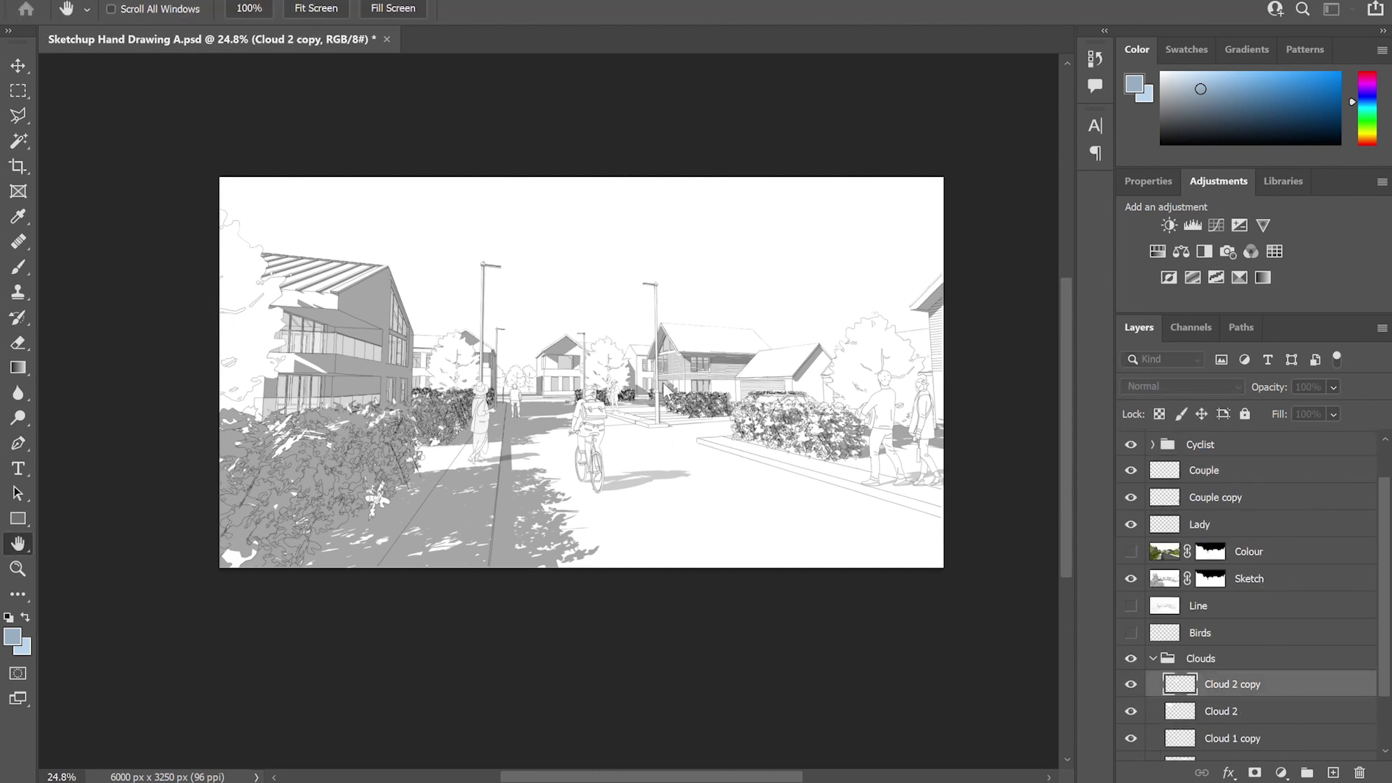
key("ctrl+shift+z")
key("t")
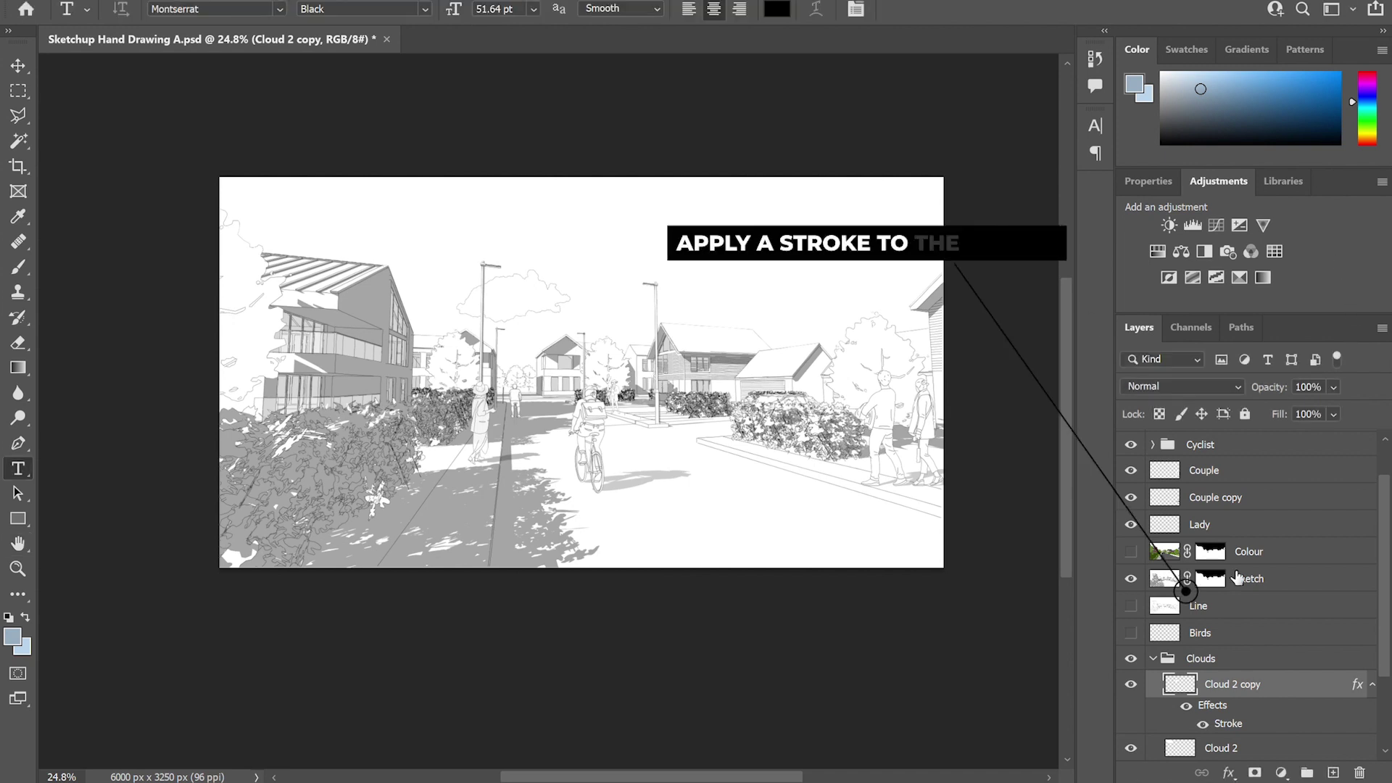
scroll(1253, 708, "down", 2)
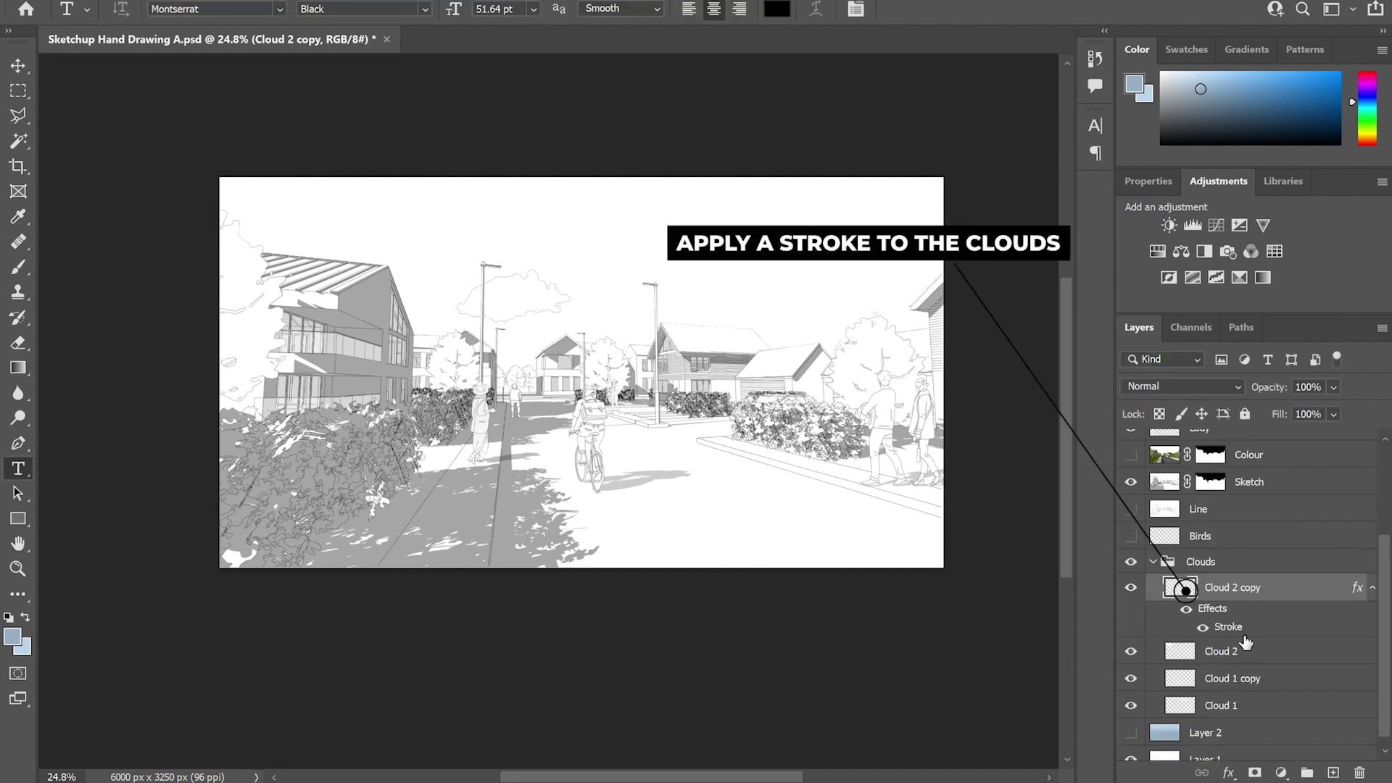
mouse_move(1241, 636)
left_mouse_down()
mouse_move(1237, 731)
mouse_move(1239, 717)
left_mouse_up()
scroll(1263, 655, "down", 2)
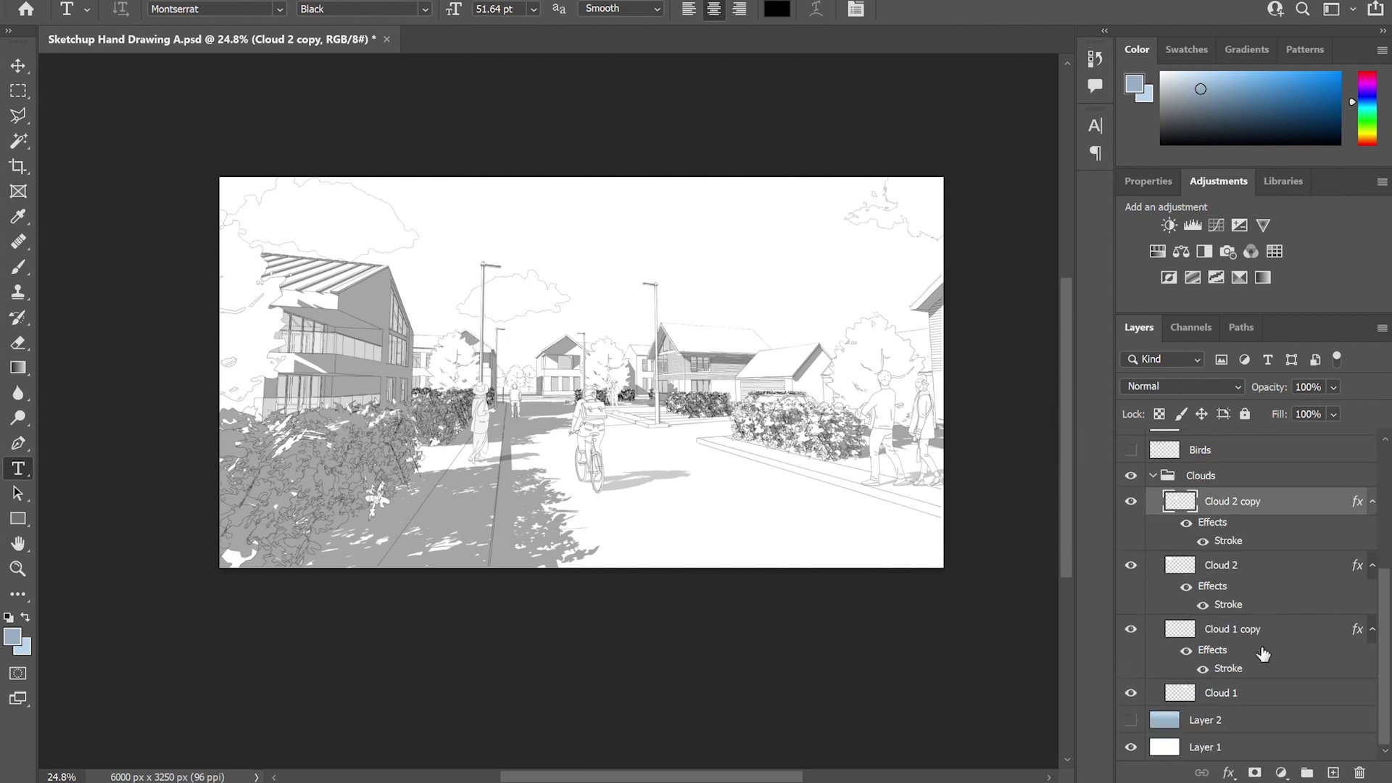
left_click_drag(1235, 668, 1236, 714)
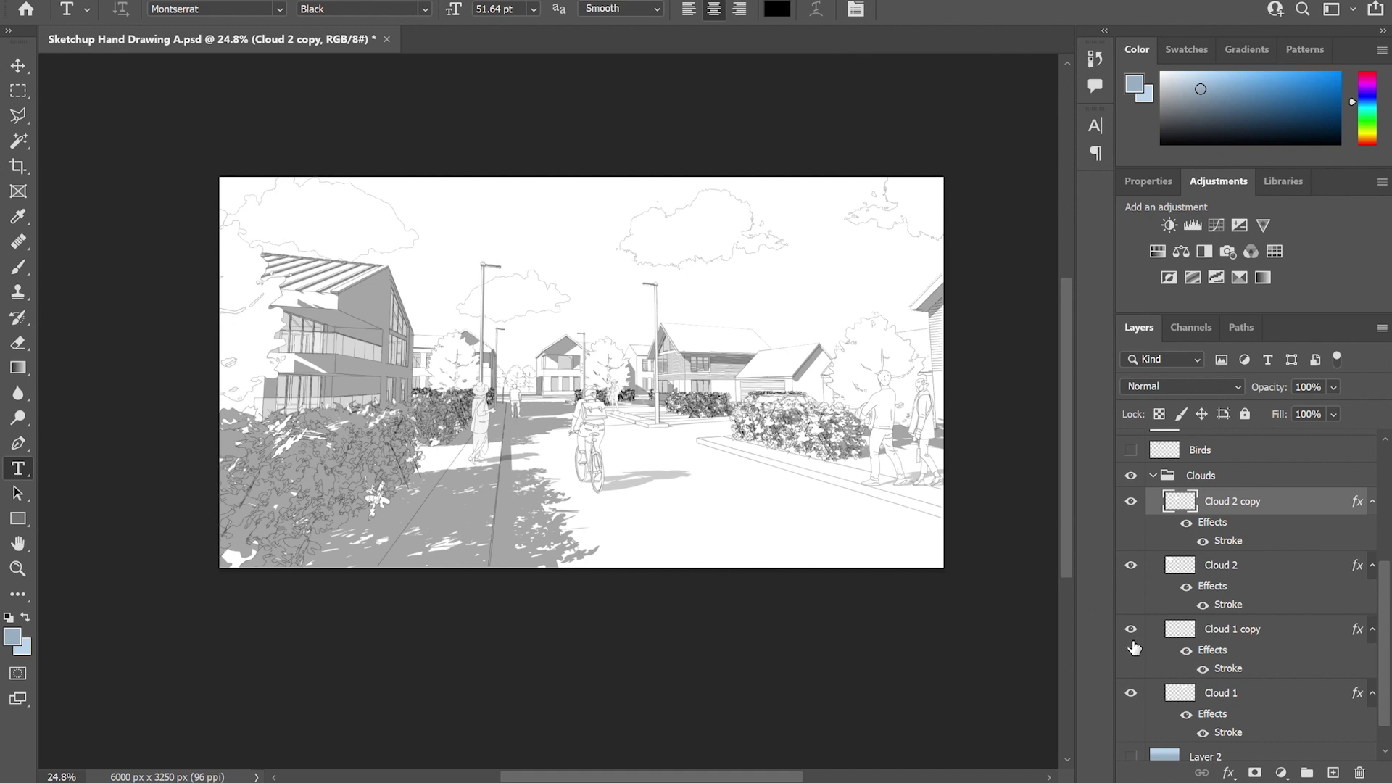
Set the sky Layer 2 to 10% opacity and hide it again
scroll(1189, 672, "down", 1)
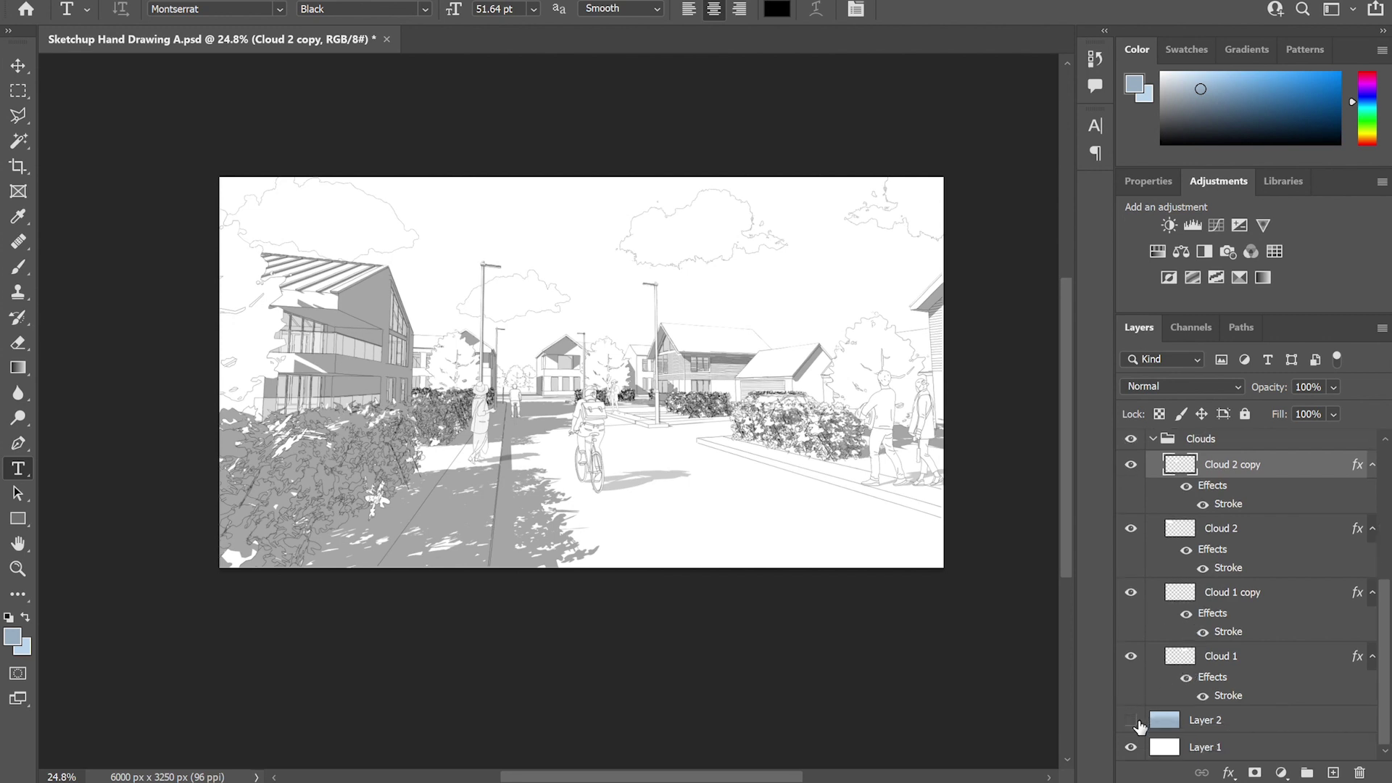
left_click(1131, 720)
left_click(1215, 727)
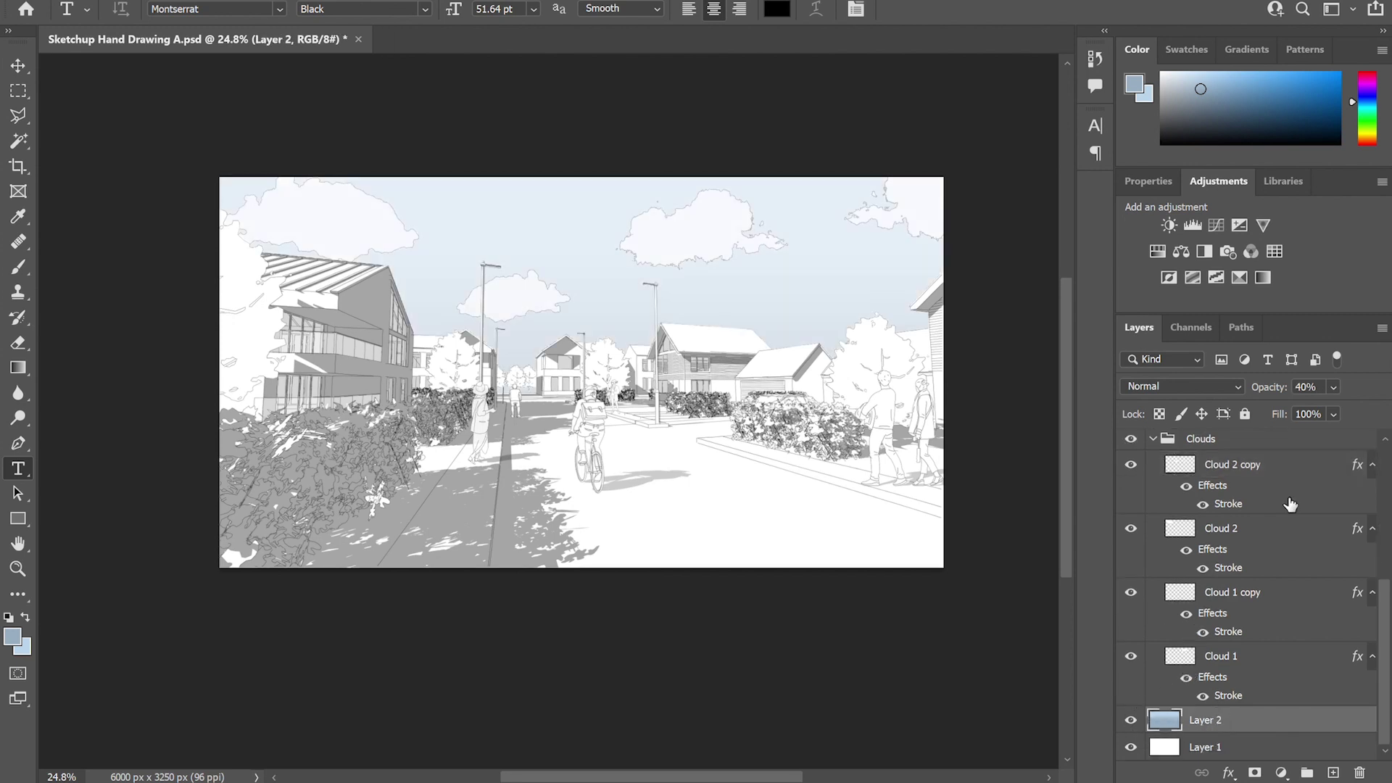
type("10")
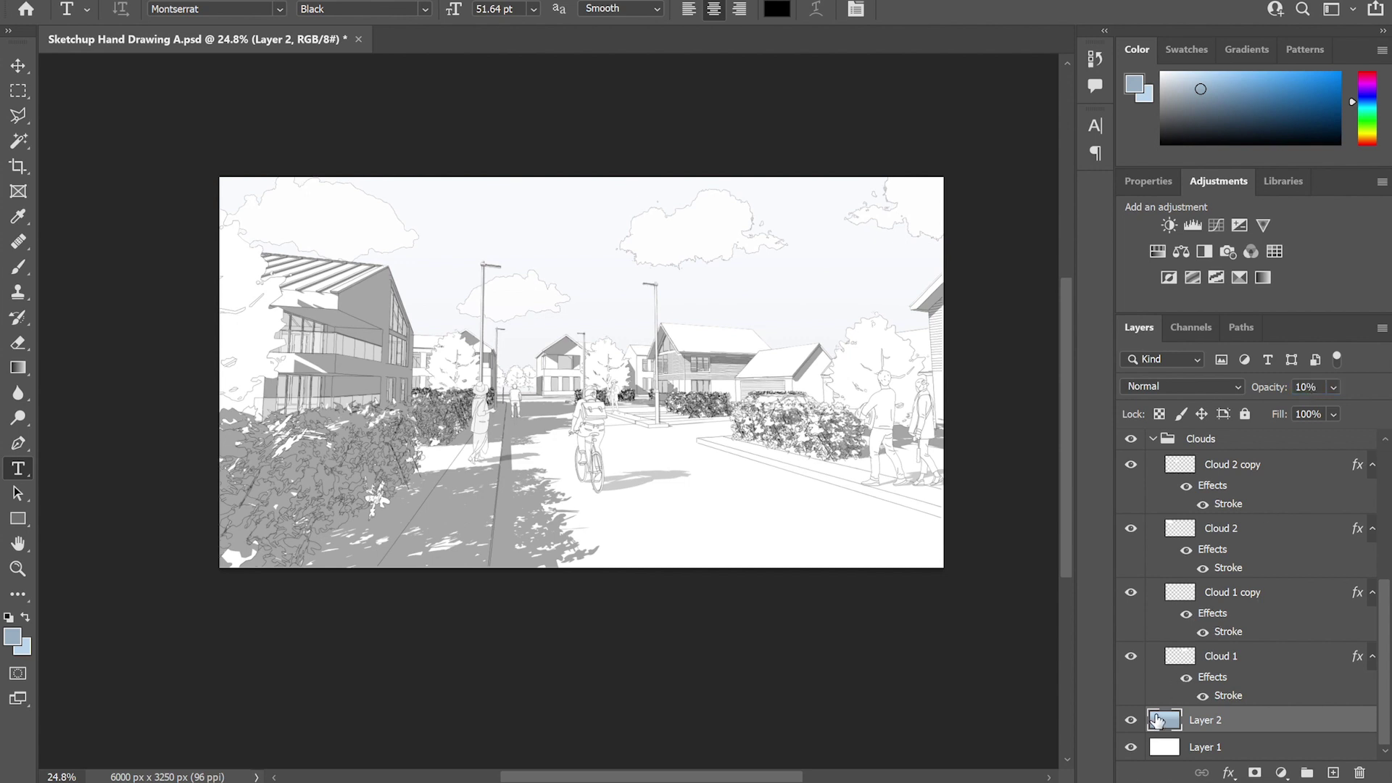
left_click(1132, 721)
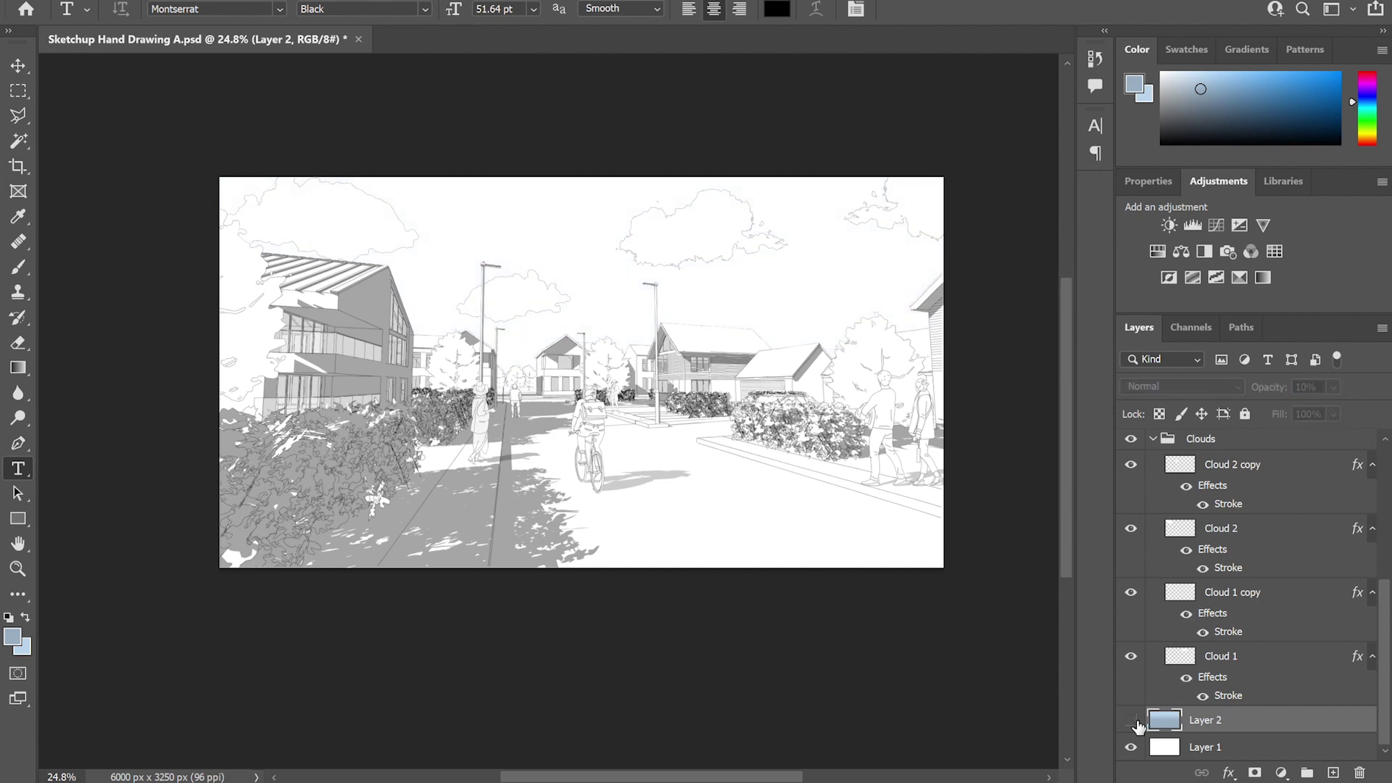